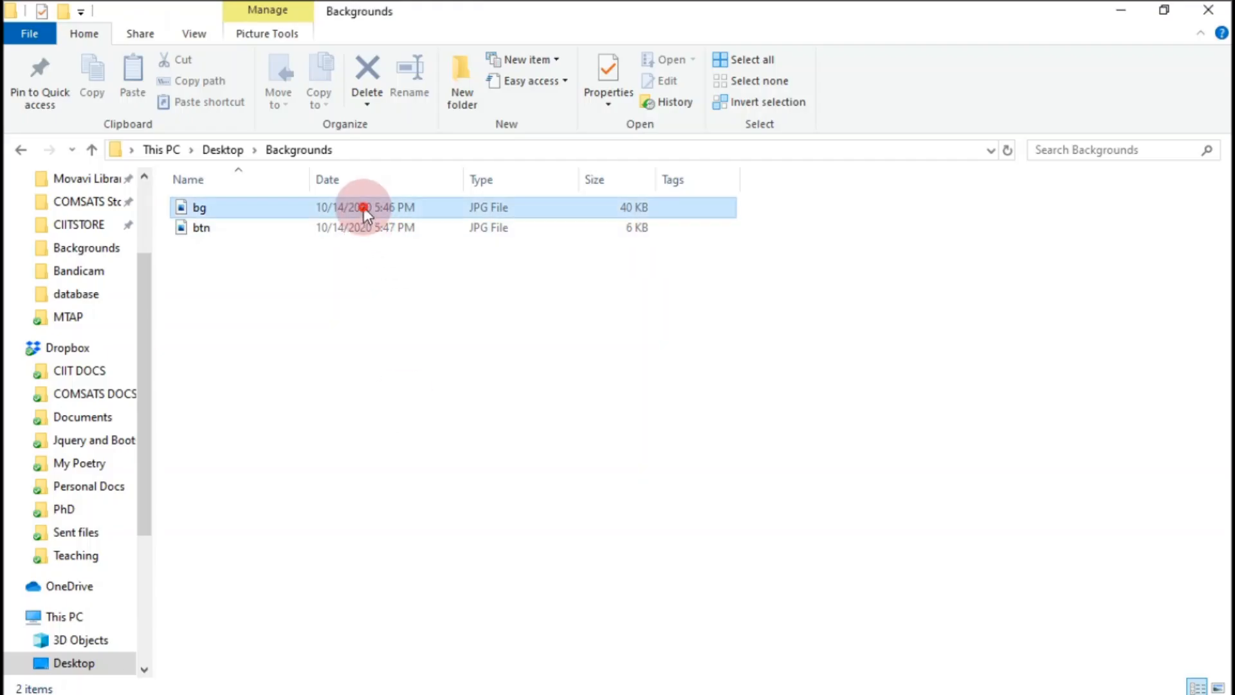
Step: Import the bg image from the Backgrounds folder into the Unity project's Scenes folder and open that folder
drag(364, 206, 77, 564)
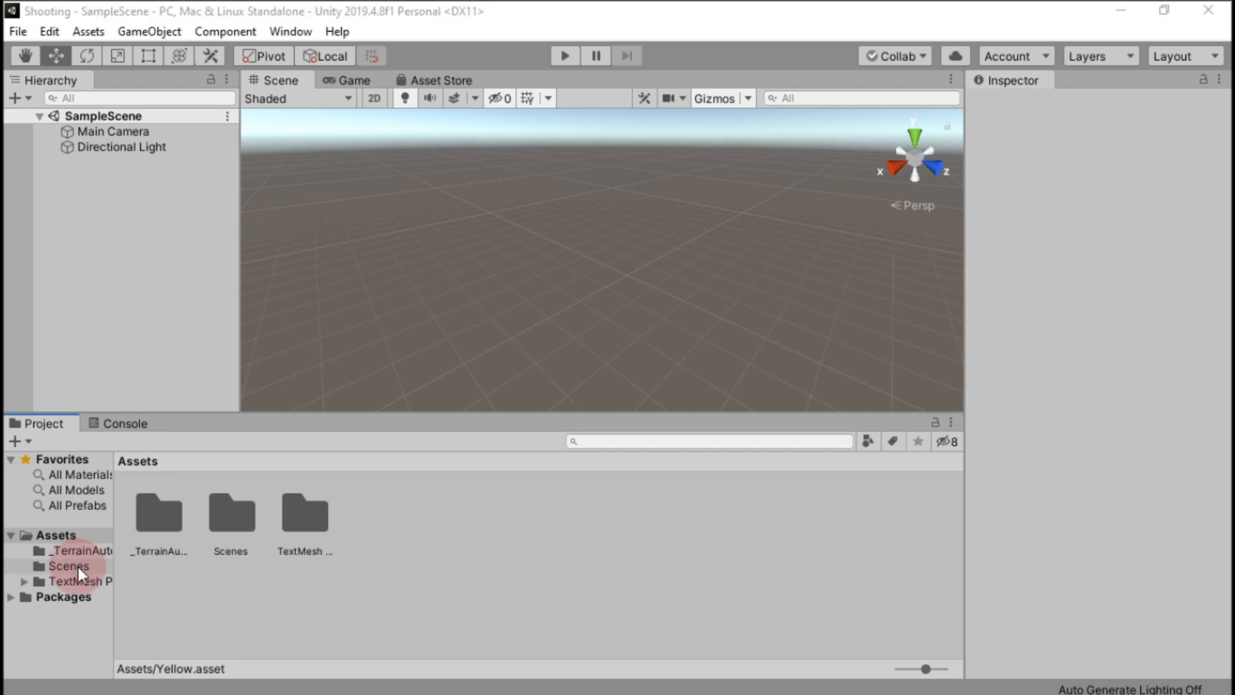
click(79, 566)
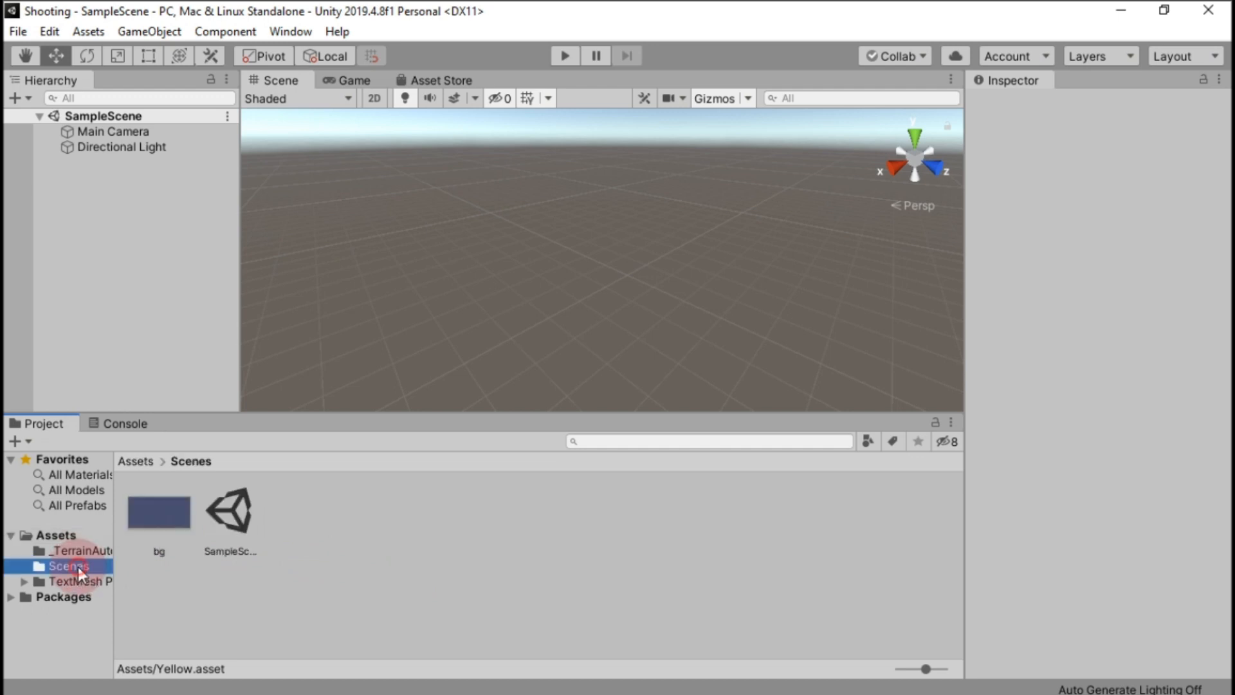
Step: Add a UI panel to the scene, name it Background, and switch to the Rect tool in 2D view
click(15, 100)
mouse_move(44, 288)
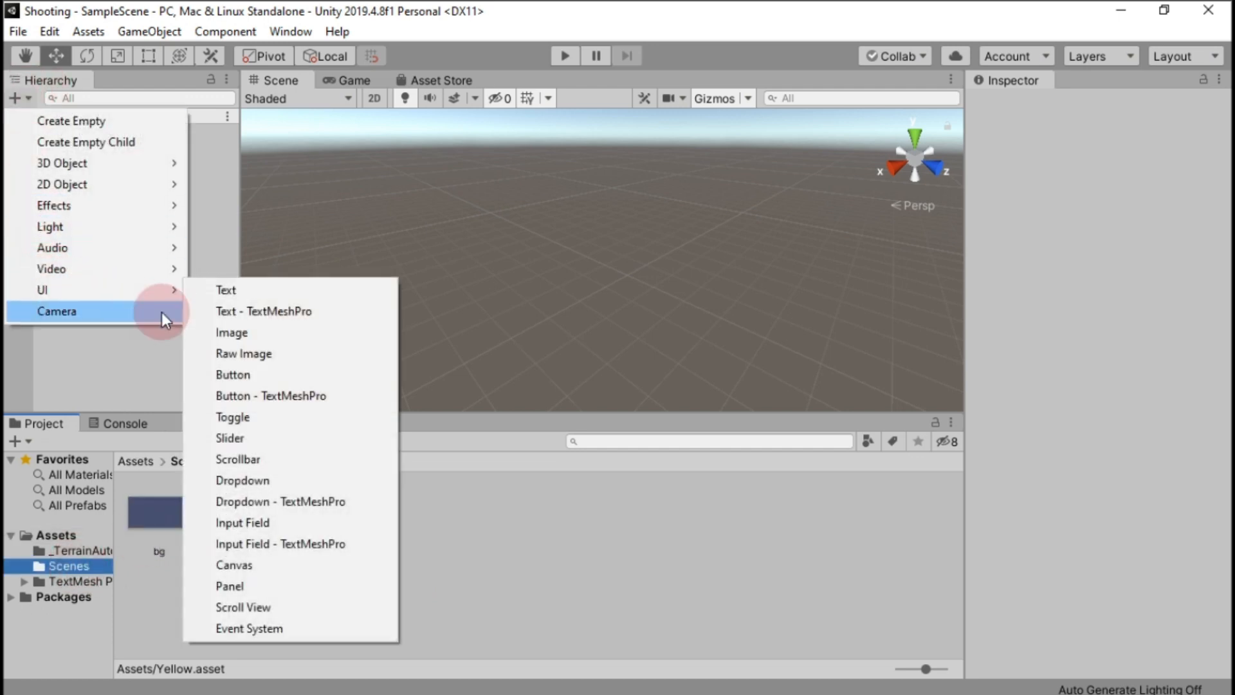
click(256, 584)
right_click(145, 176)
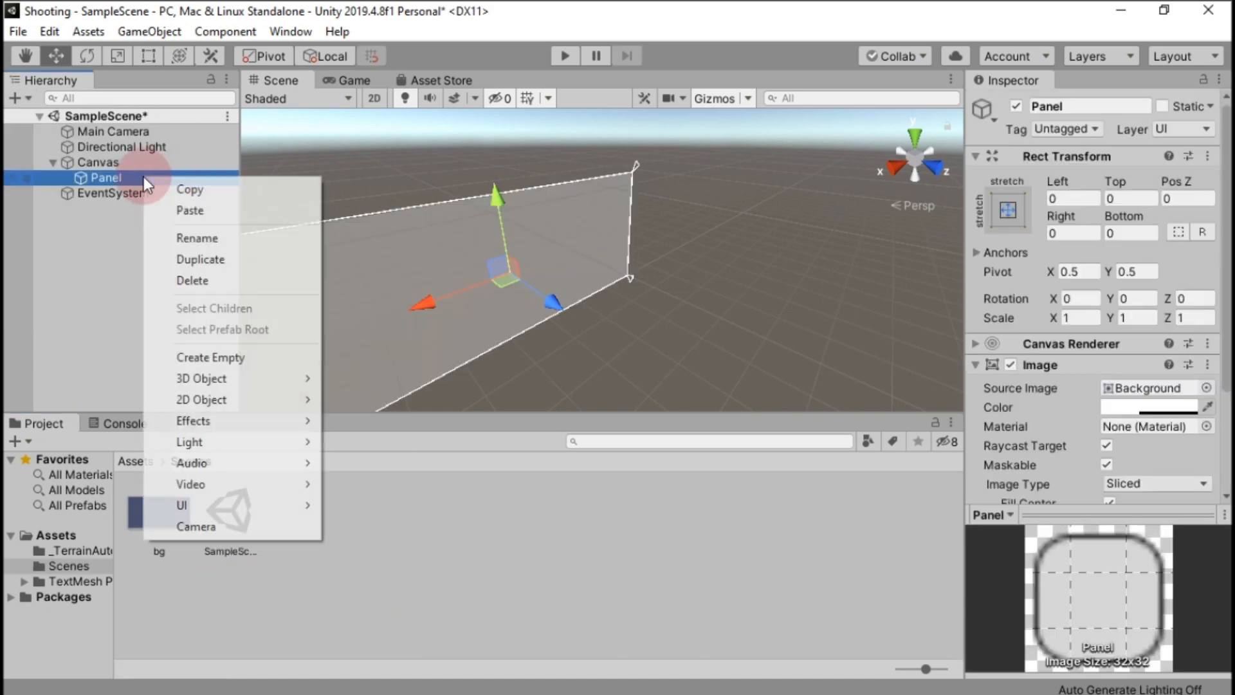
click(205, 238)
text(Background)
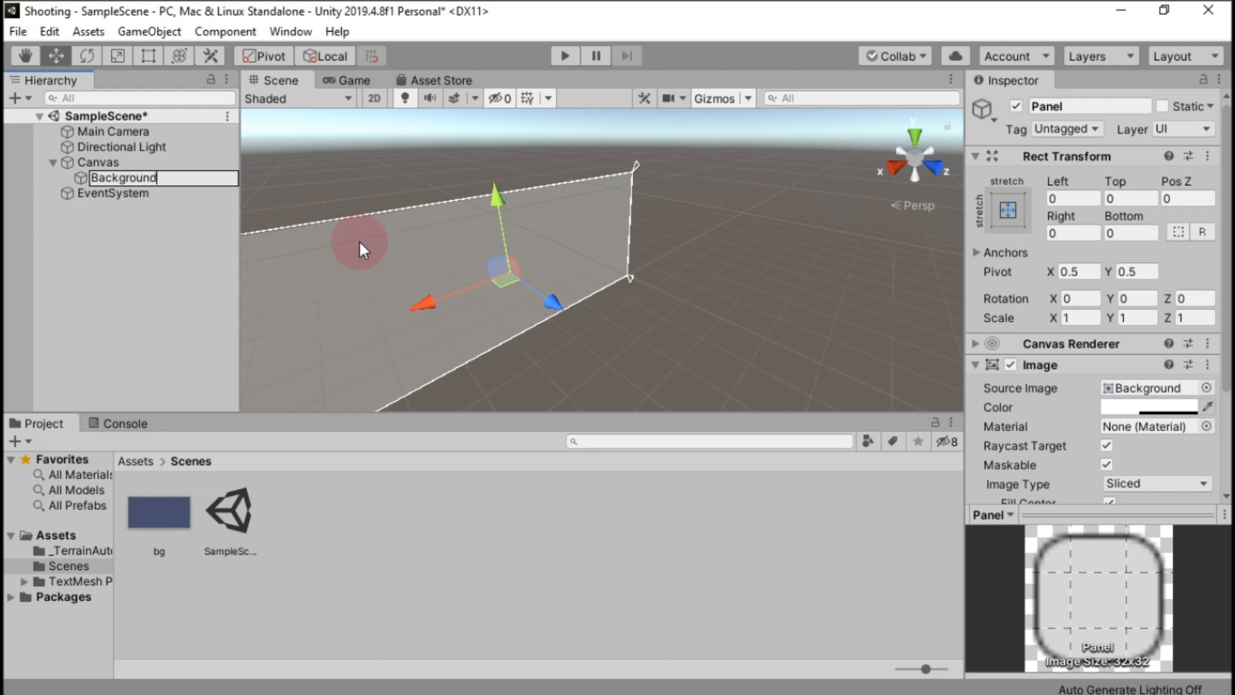
key(Return)
key(t)
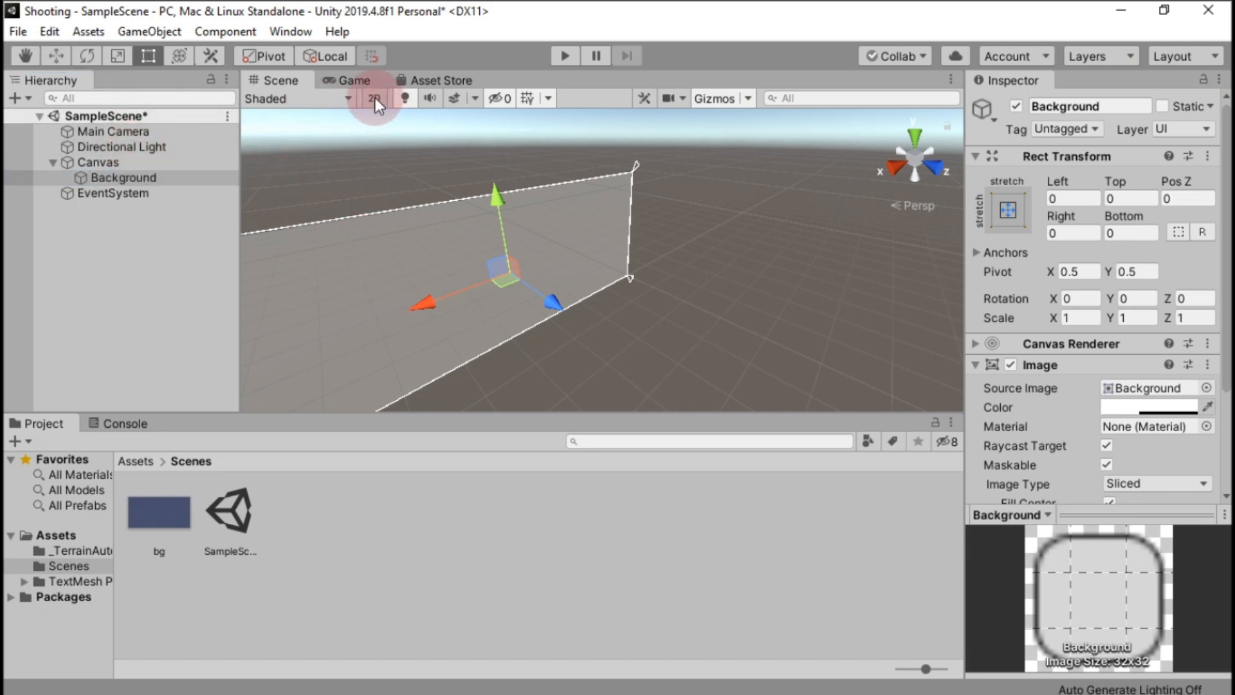
click(376, 98)
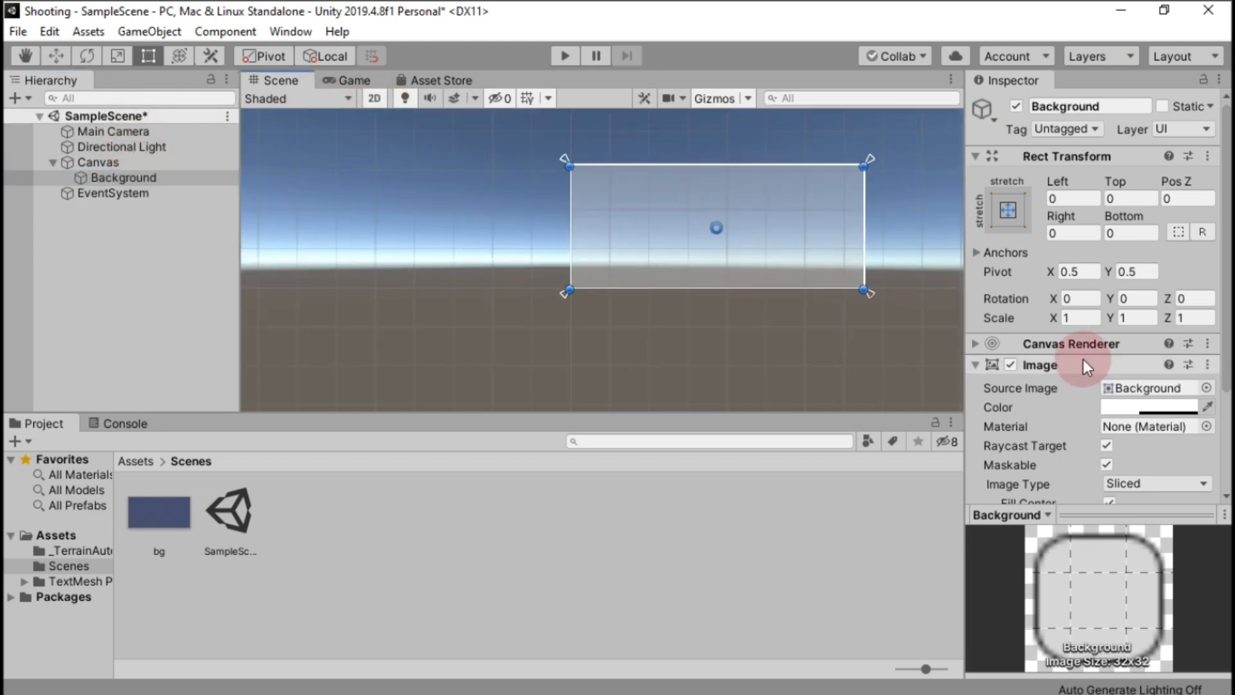
Step: Change the bg image's texture type to Sprite (2D and UI) and apply the import settings
click(188, 501)
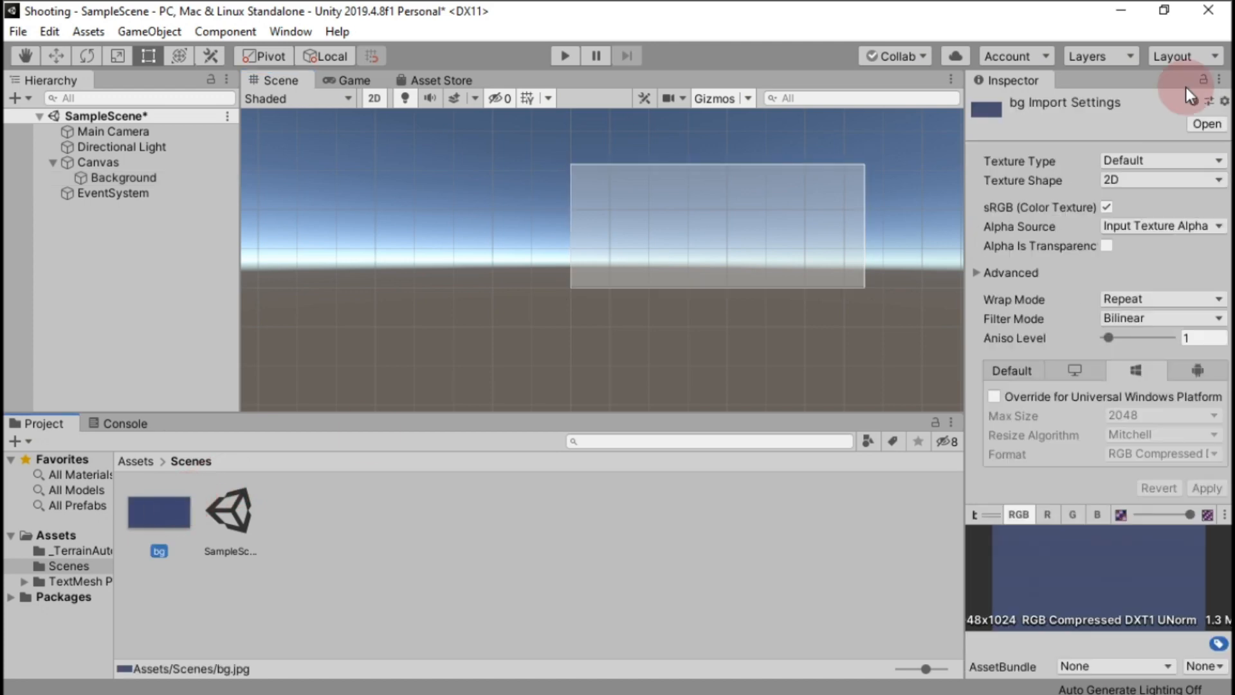
click(1144, 163)
click(1117, 245)
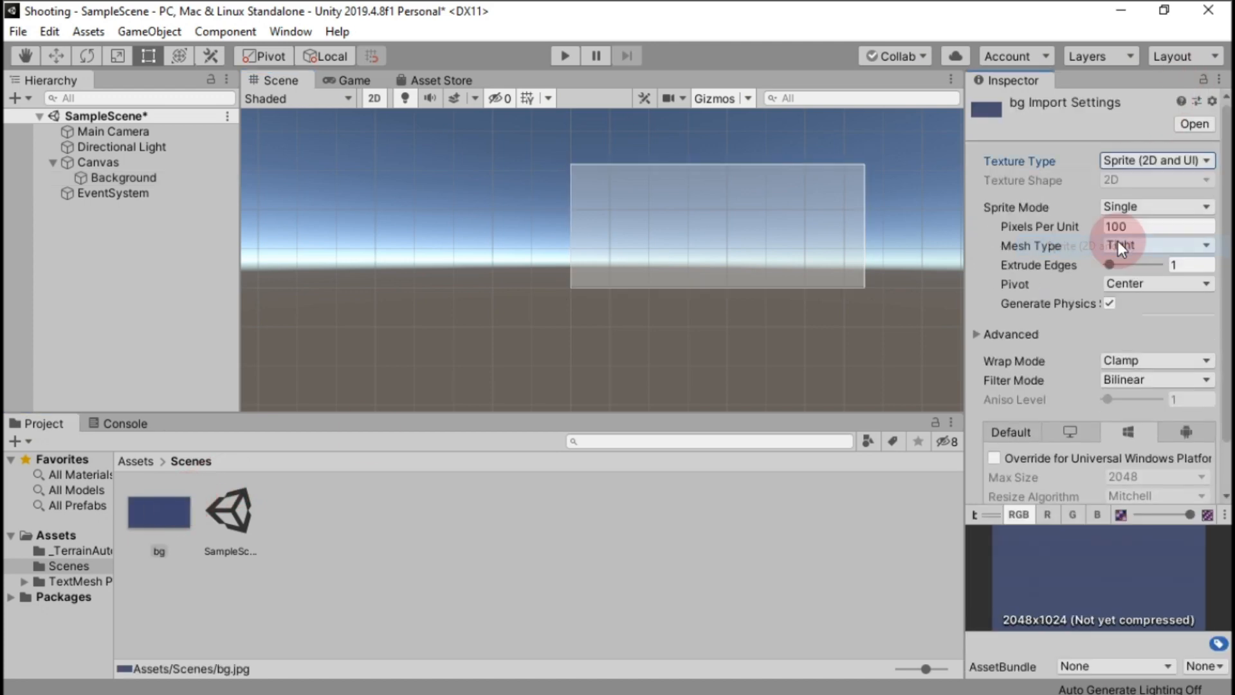
scroll(1152, 332, down, 2)
click(1194, 488)
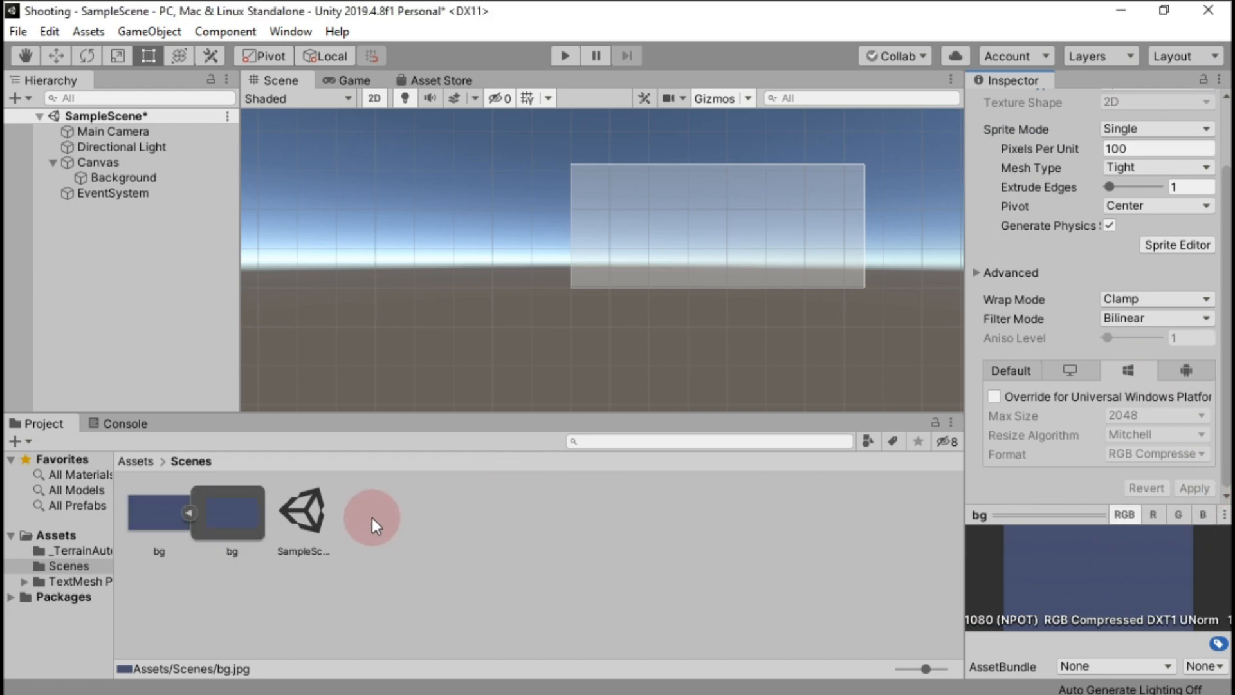
Step: Assign the bg sprite as the source image of the Background panel
click(232, 512)
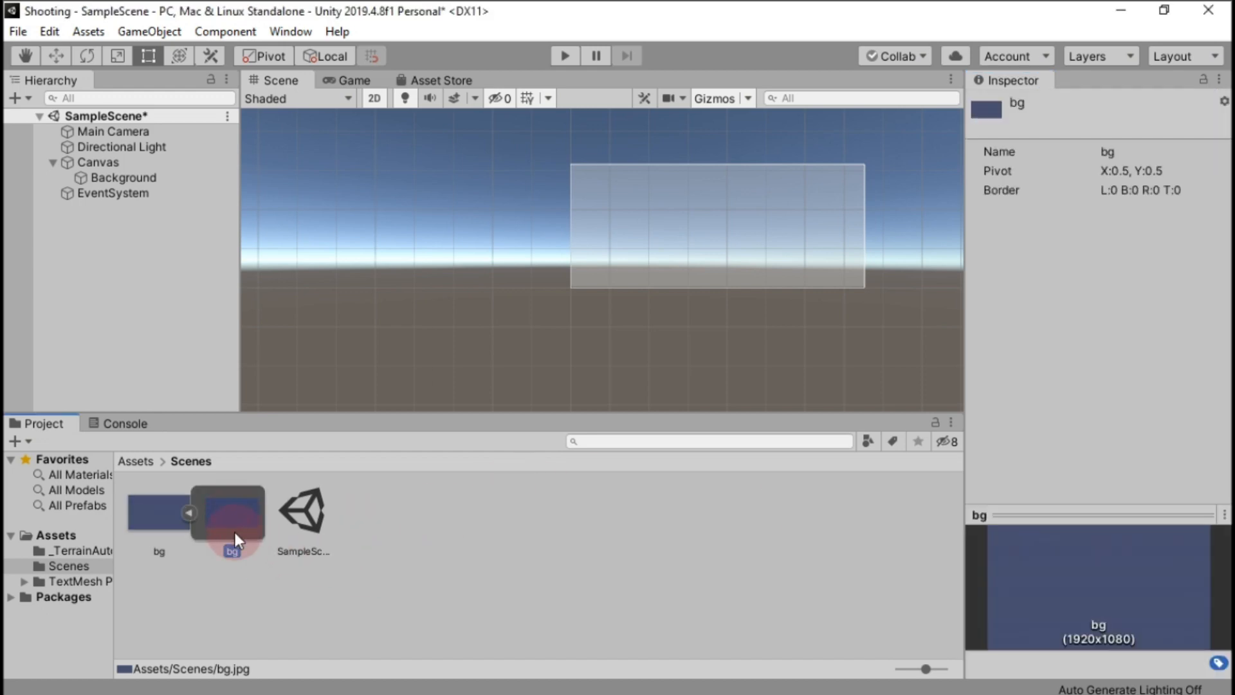
drag(149, 510, 125, 177)
drag(148, 500, 1124, 391)
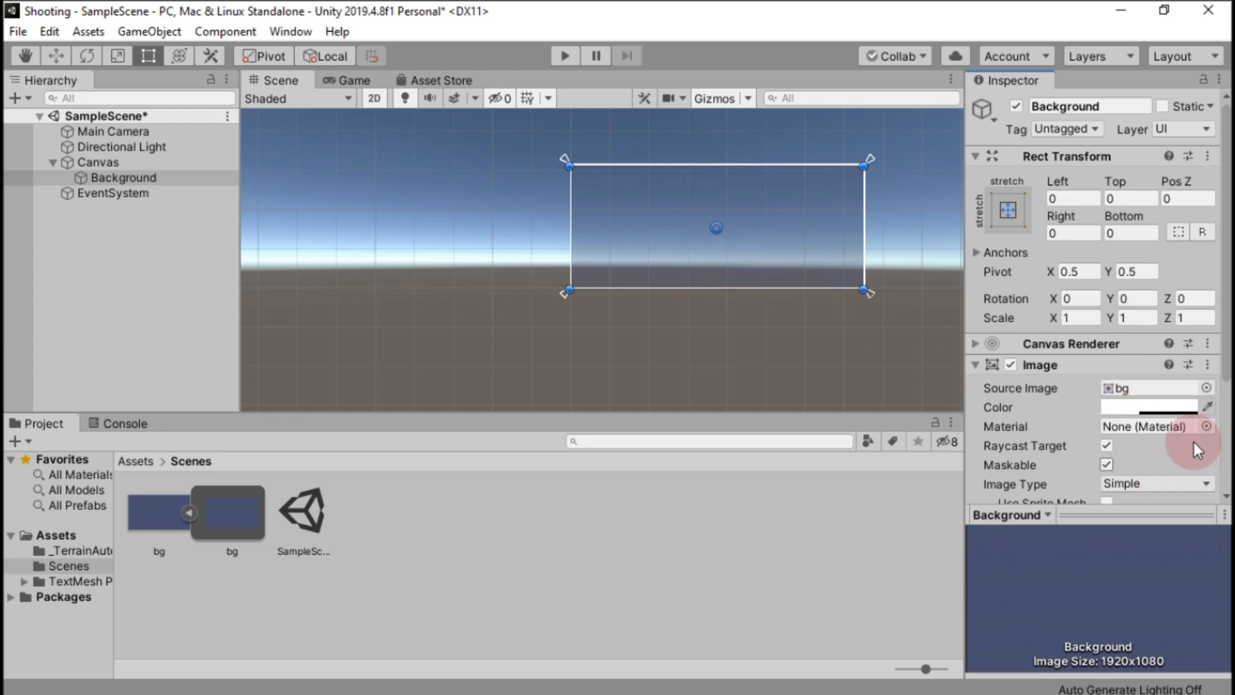
Step: Sample the light grey C2C2C2 as the Background image's color and set its alpha to 255
click(1207, 408)
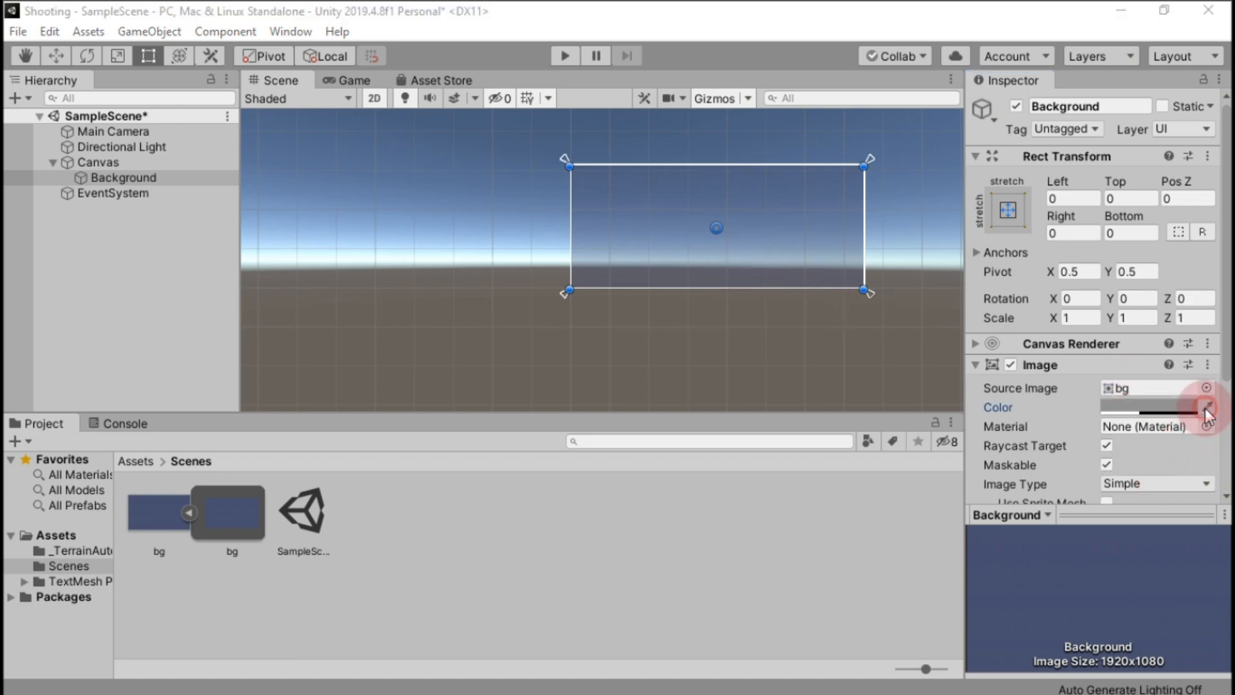
click(797, 487)
click(1150, 407)
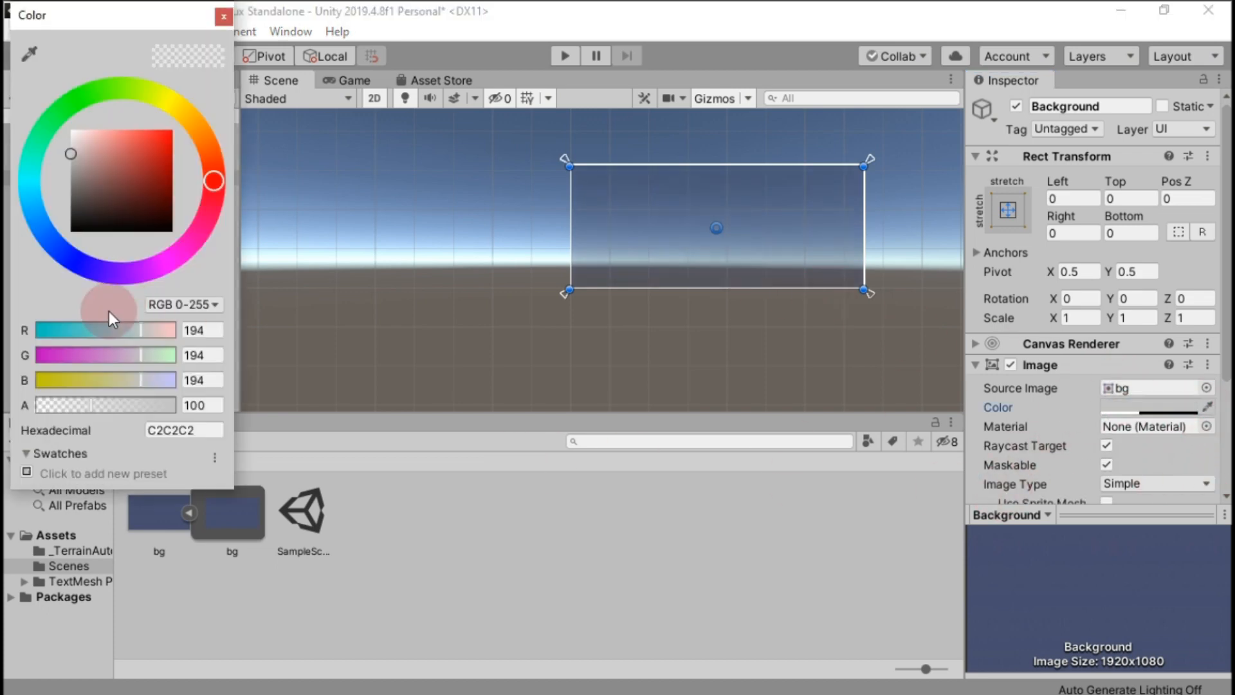
drag(94, 407, 201, 408)
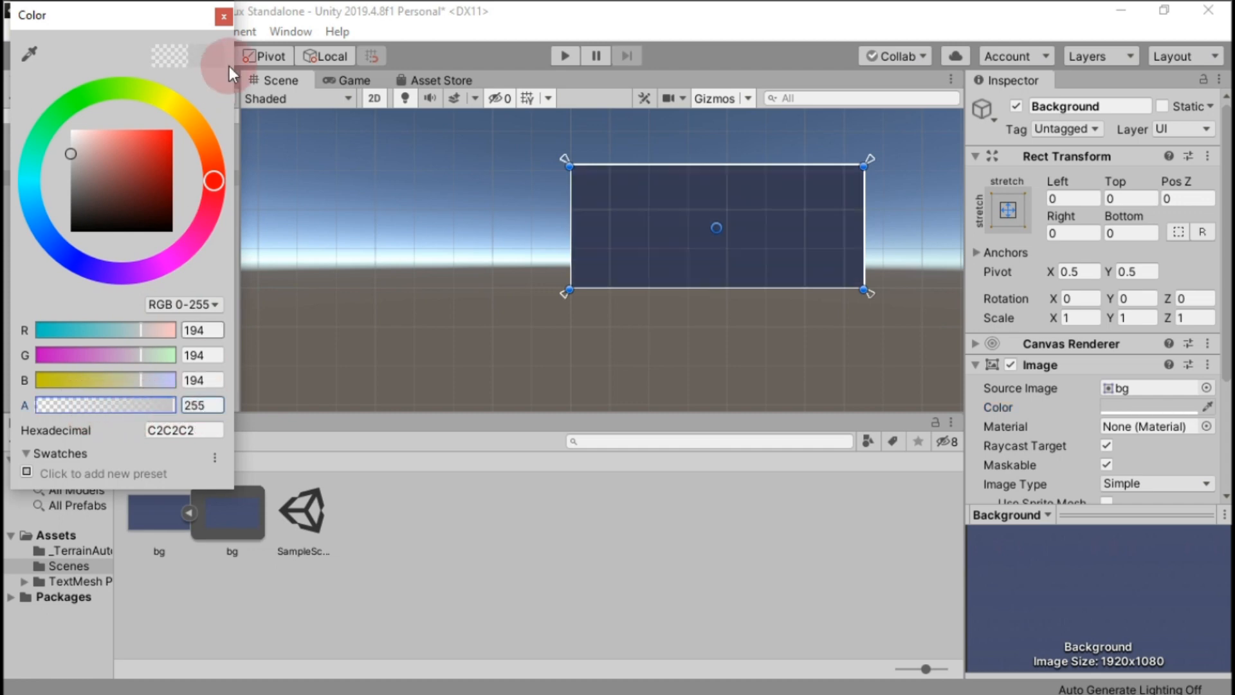
click(224, 16)
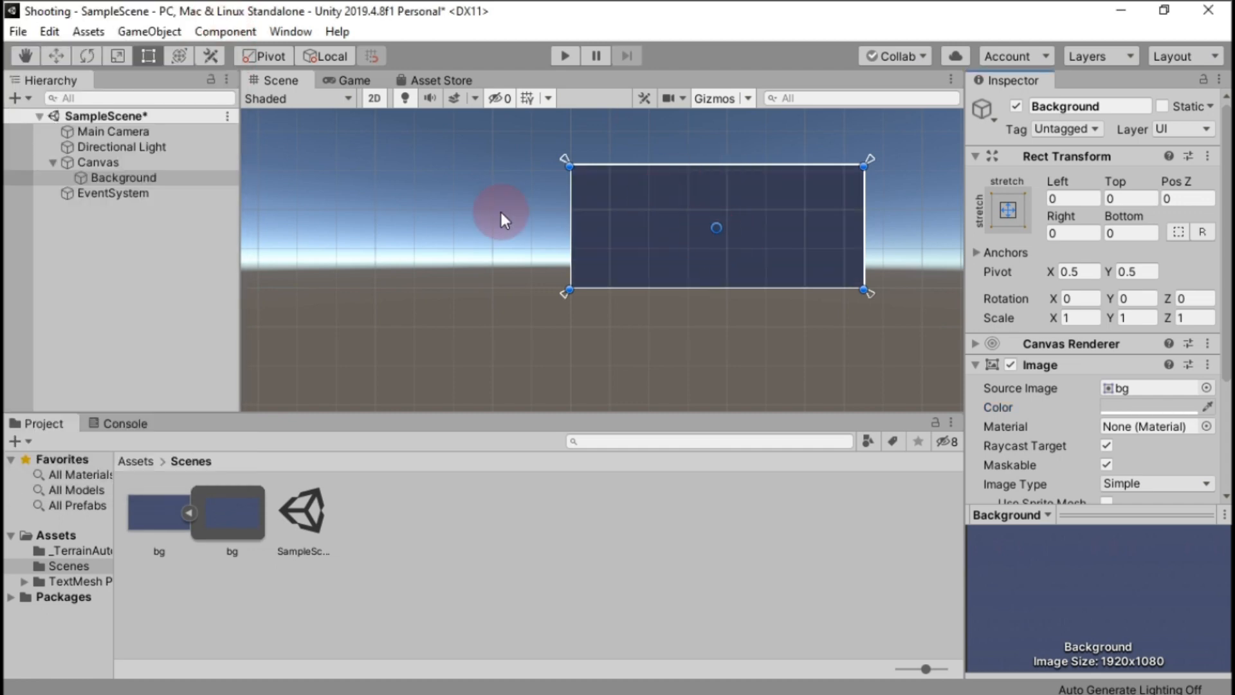
Step: Add a TextMeshPro UI text object to the canvas and name it Play
click(12, 98)
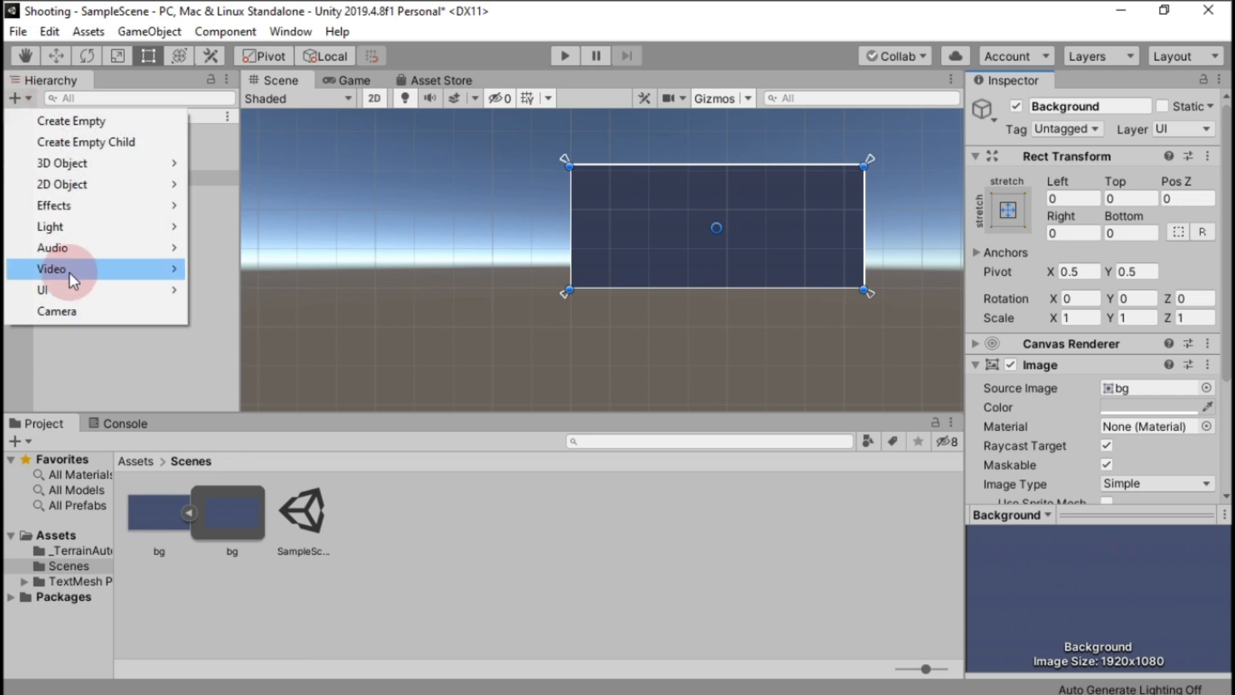
mouse_move(65, 288)
click(307, 314)
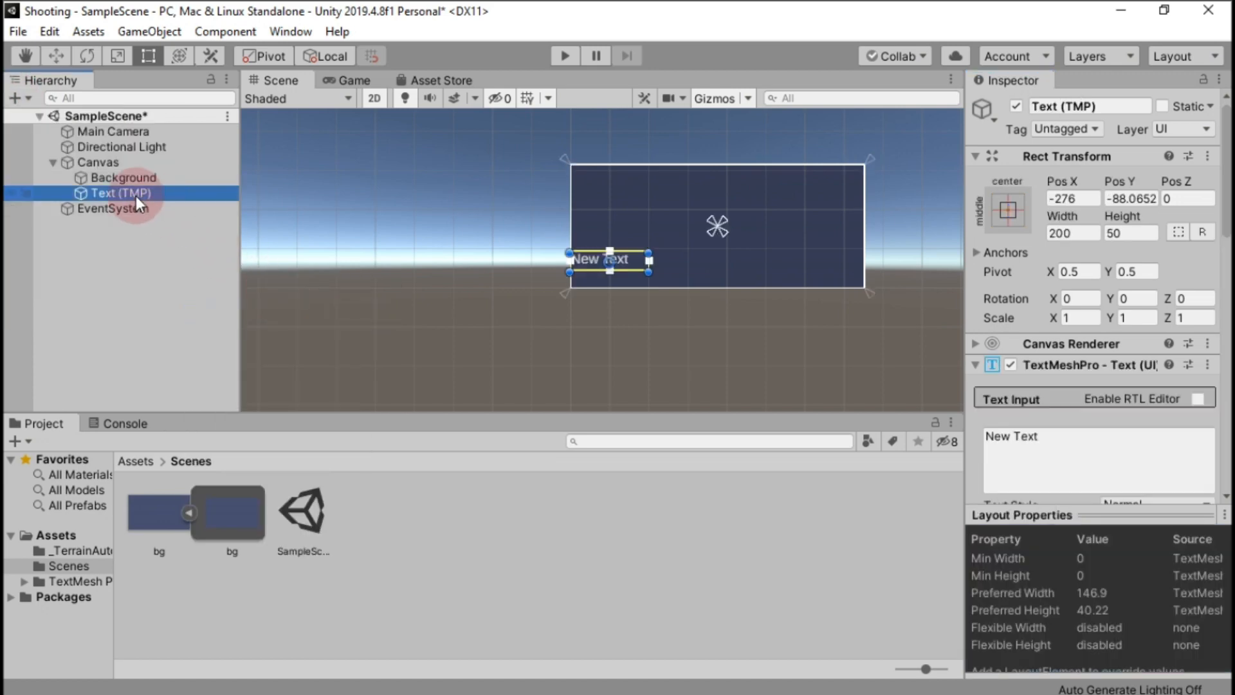
right_click(134, 194)
click(178, 255)
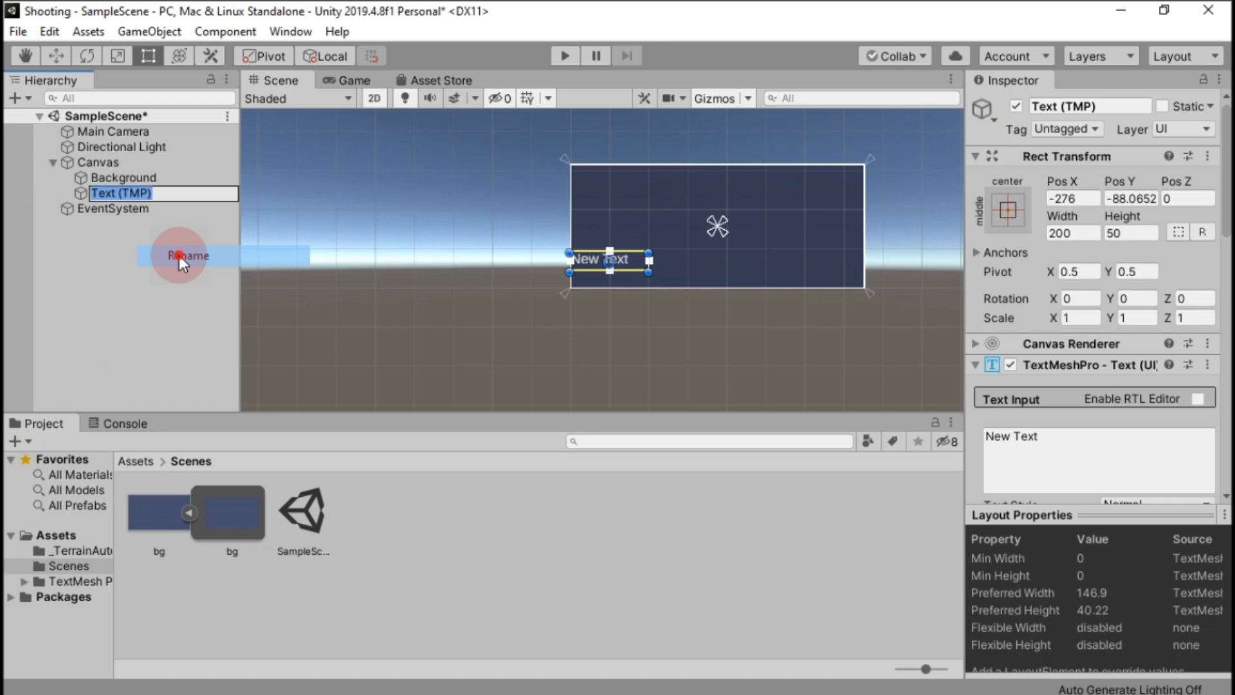
text(Play)
key(Return)
Step: Replace the Play object's placeholder text with PLAY in capitals
click(1014, 434)
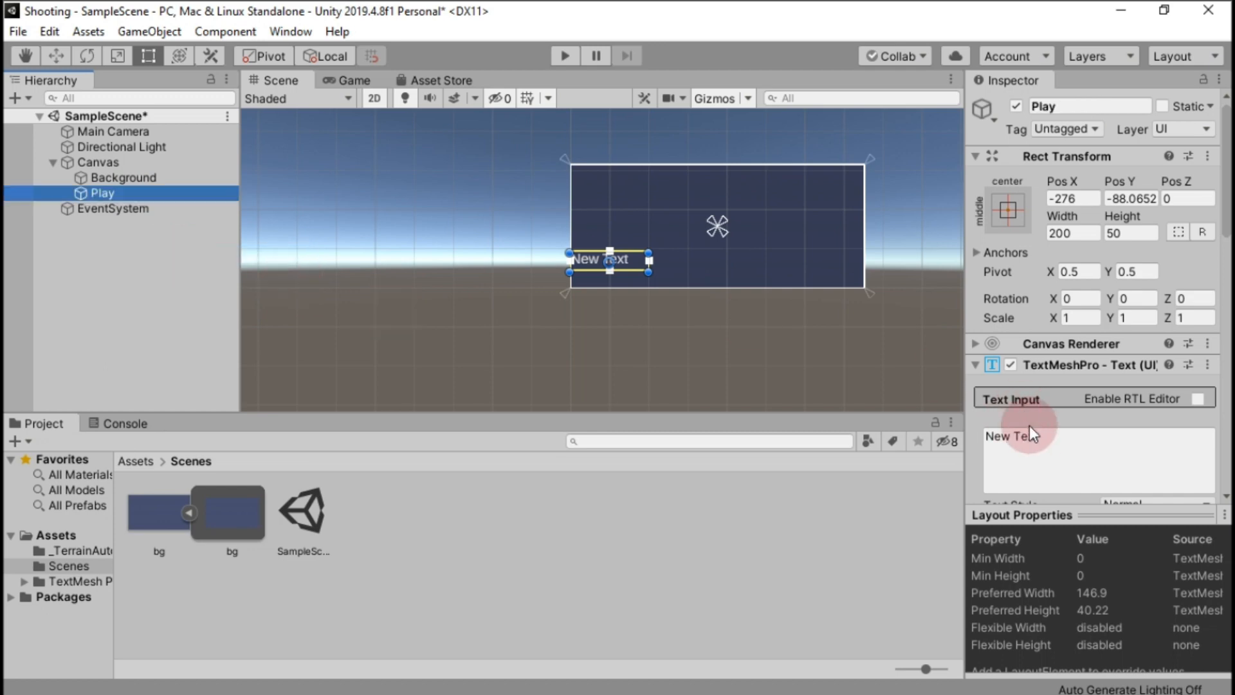
text(Play)
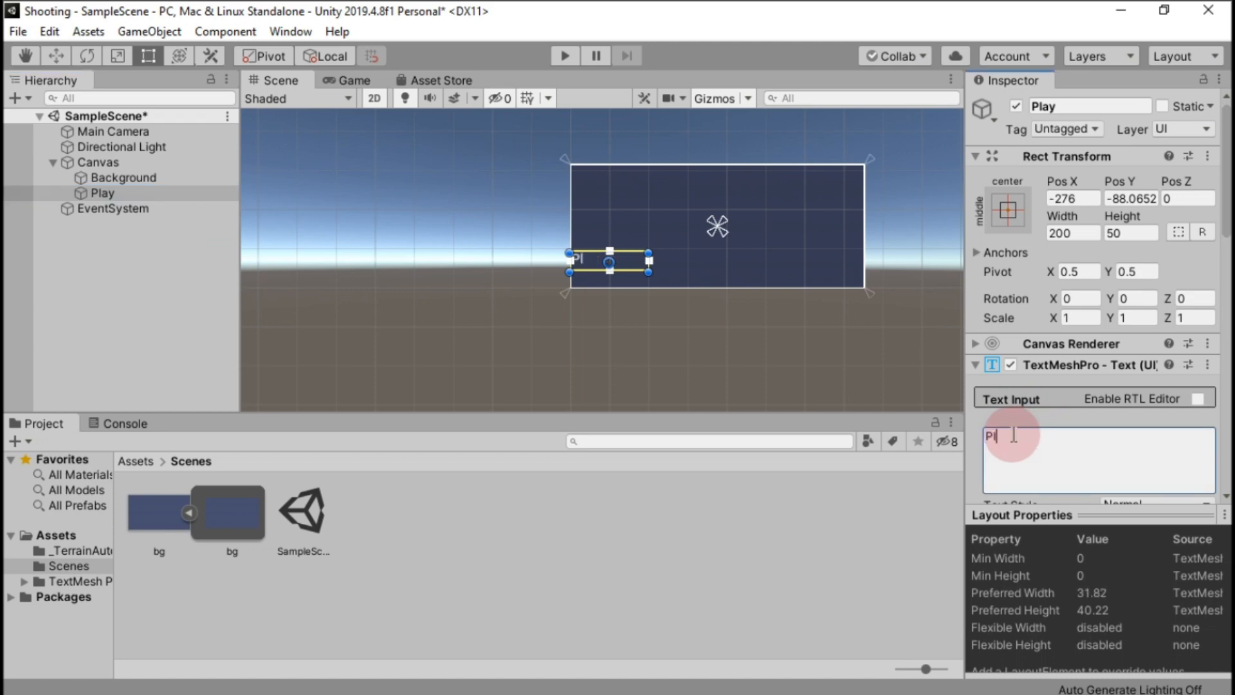
key(BackSpace)
key(BackSpace)
key(BackSpace)
text(LAY)
Step: Set the PLAY text's font asset to Roboto-Bold SDF and its font size to 60
scroll(1106, 437, down, 3)
click(1206, 373)
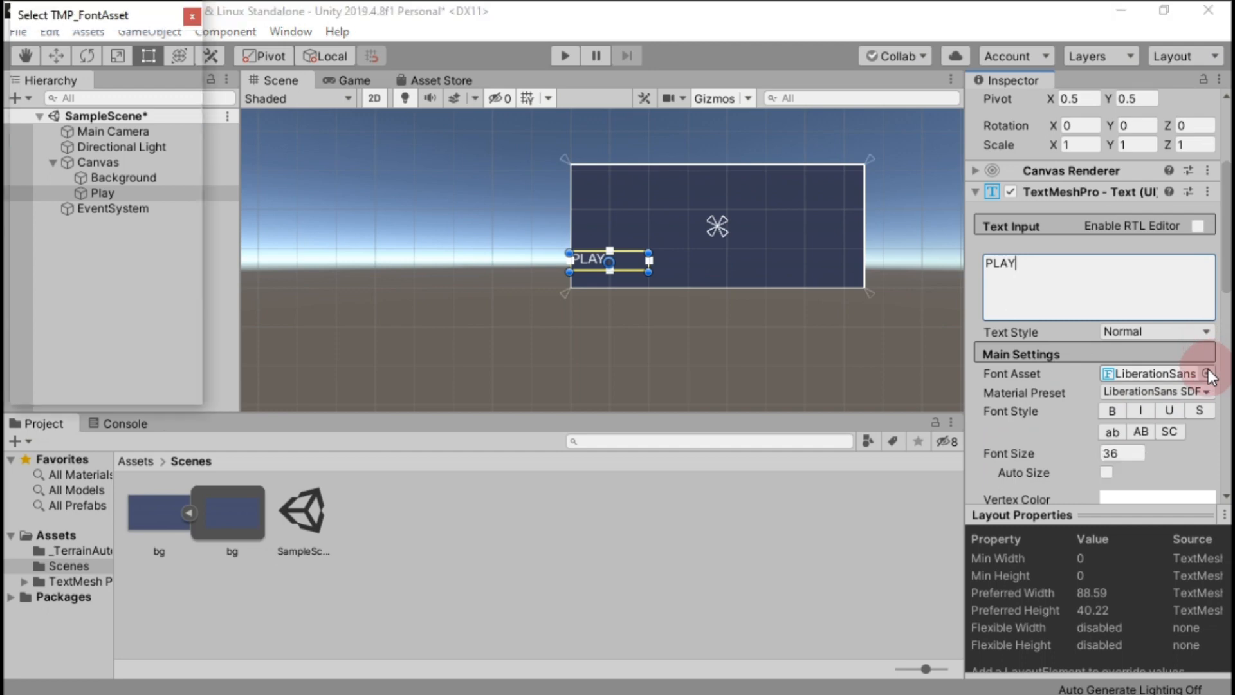
click(127, 185)
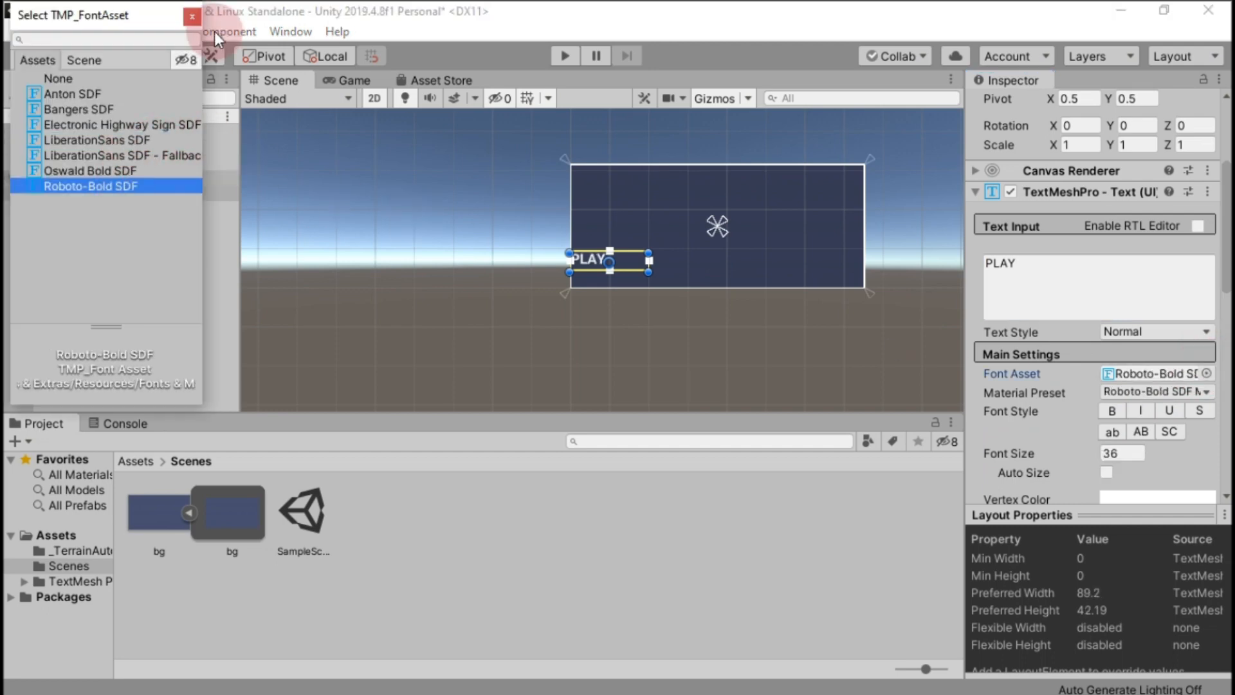
click(191, 16)
click(1118, 453)
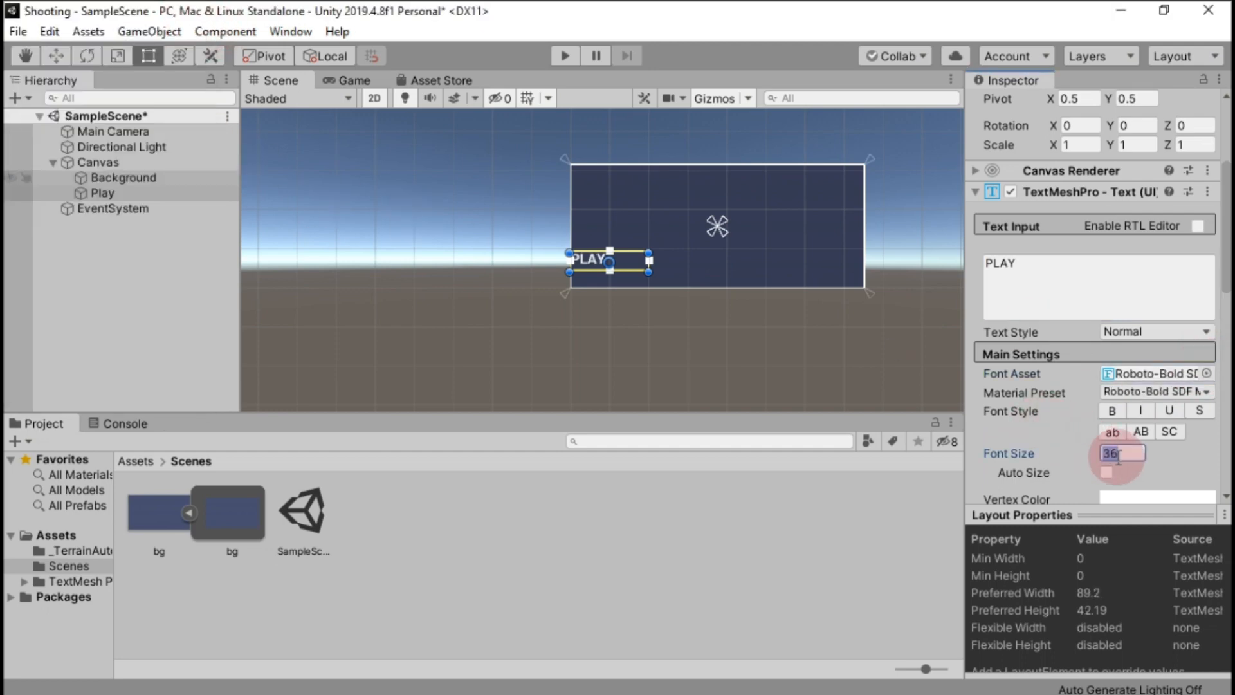
text(60)
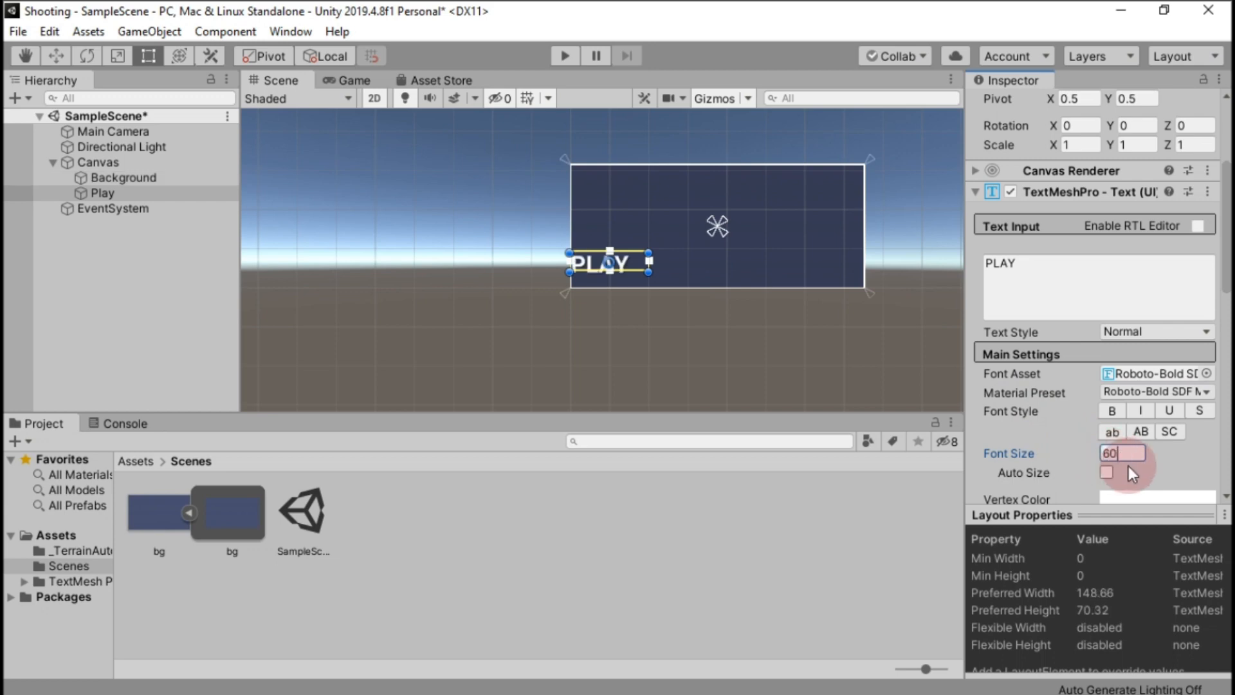
Step: Align the PLAY text to the horizontal center and vertical middle, and make it bold
scroll(1128, 465, down, 8)
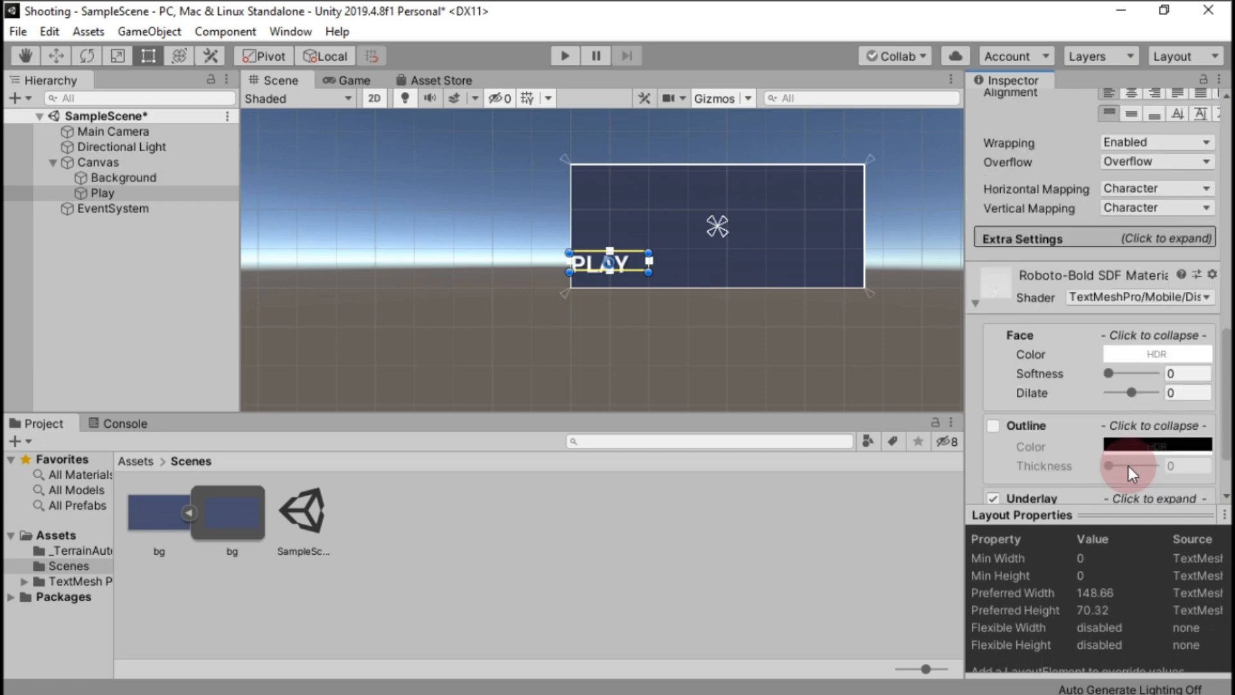
click(1128, 115)
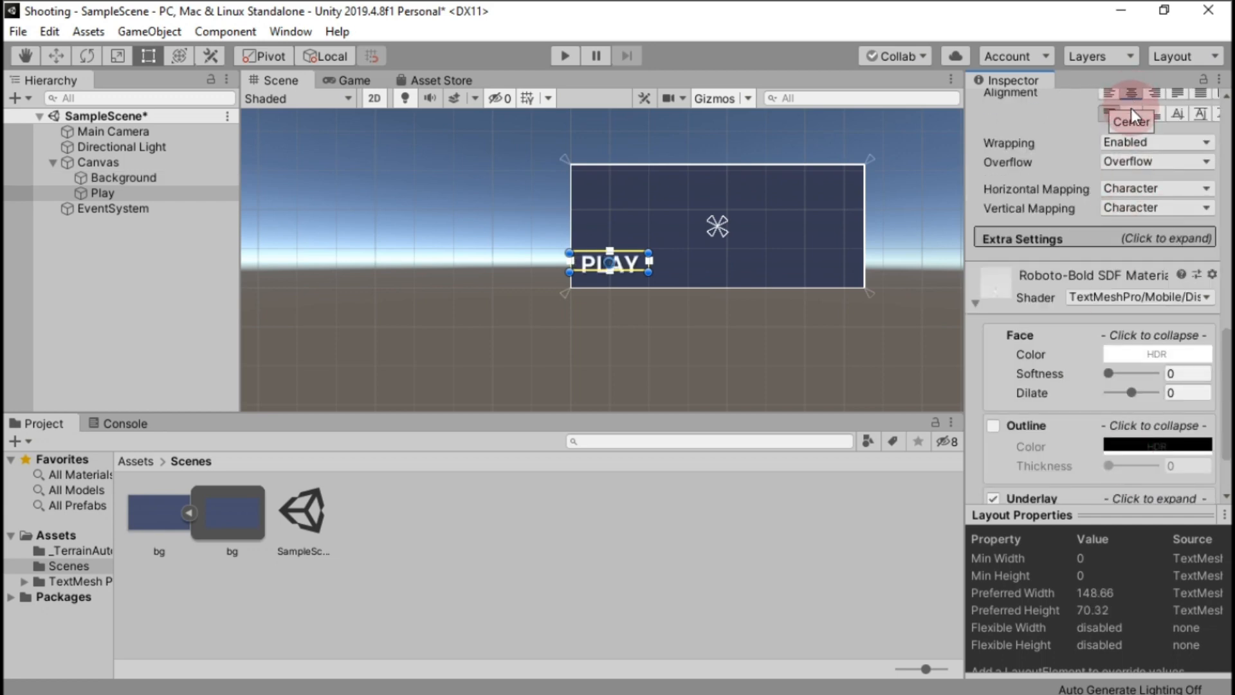
click(1131, 95)
scroll(1163, 141, up, 8)
click(1112, 237)
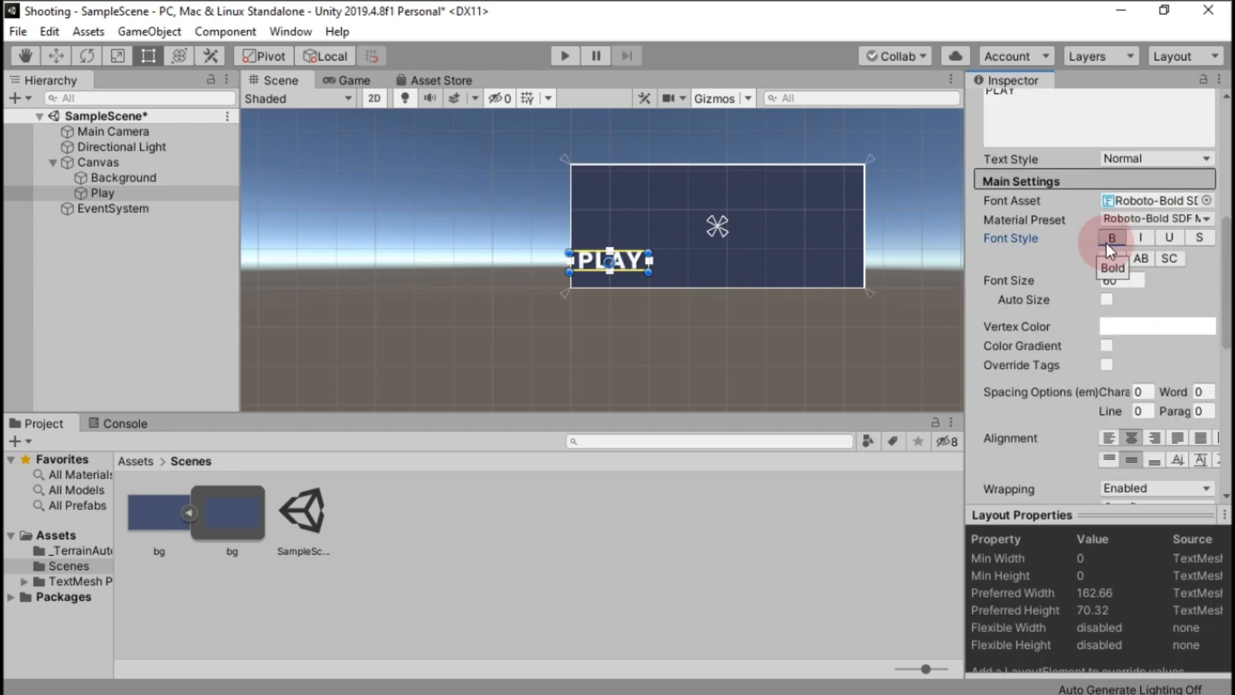
Step: Adjust the PLAY text's underlay shadow to offset X 1, offset Y -1 and softness 0.23
scroll(1140, 302, down, 8)
click(1162, 416)
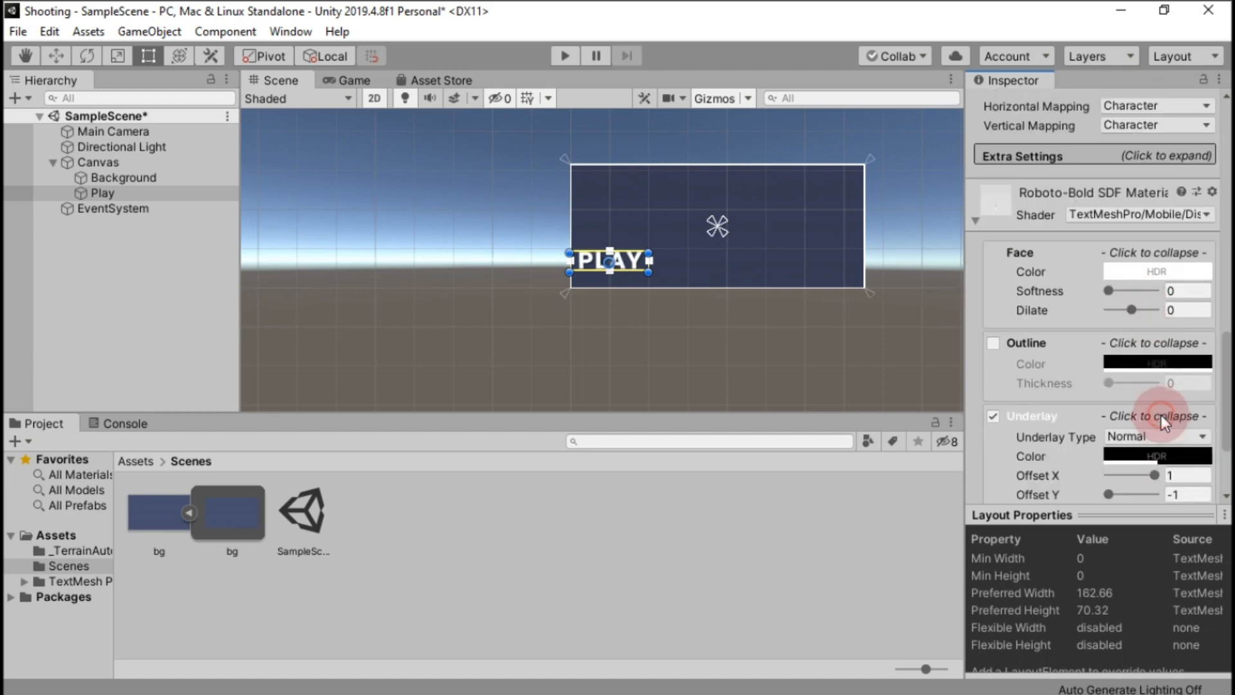
drag(1156, 476, 1091, 478)
double_click(147, 194)
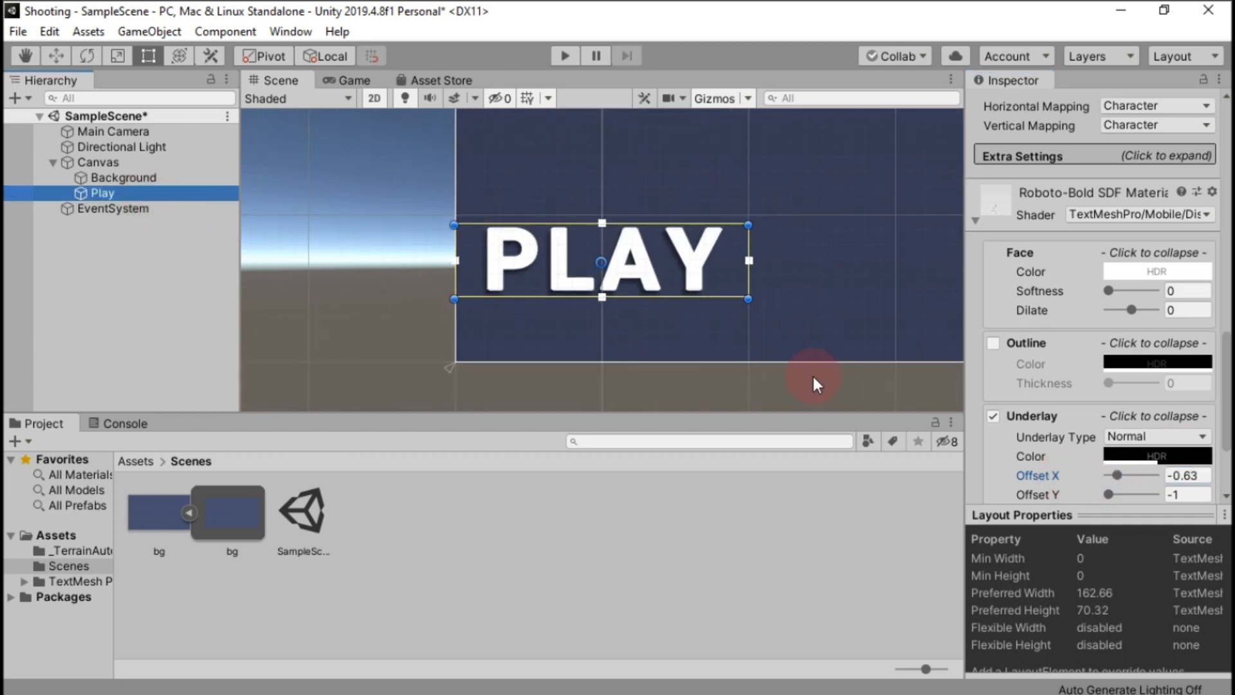
scroll(1141, 438, down, 5)
drag(1119, 353, 1104, 373)
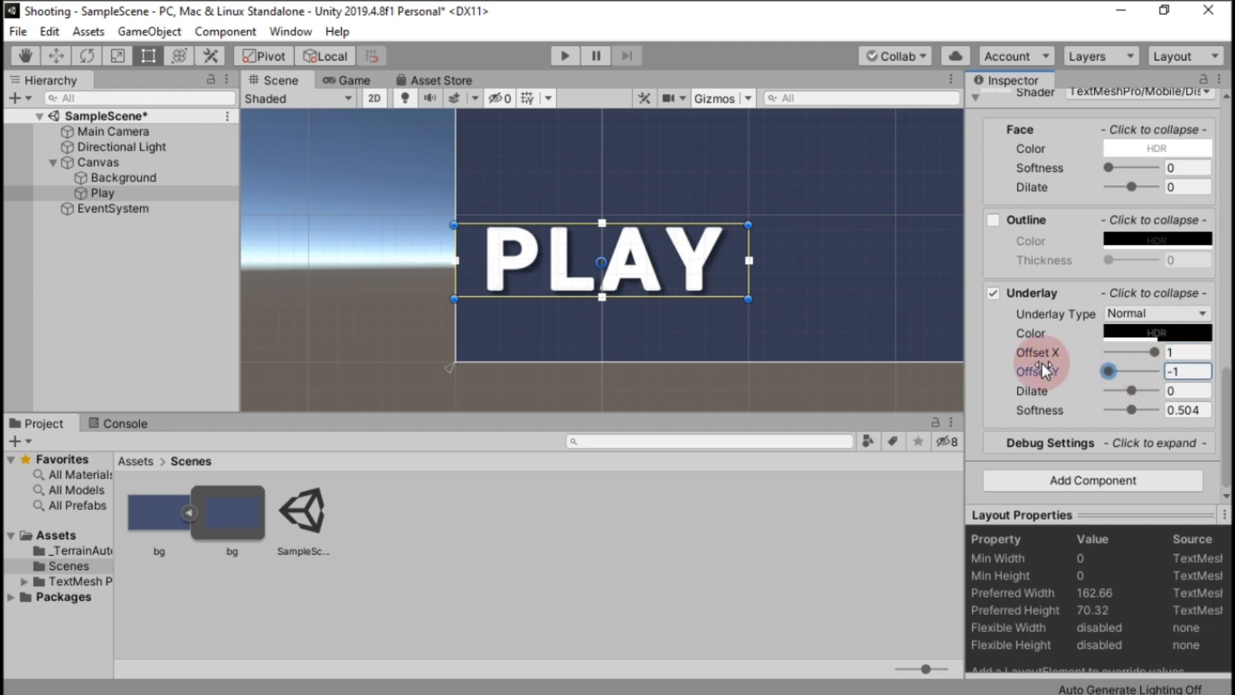
drag(1141, 409, 1120, 410)
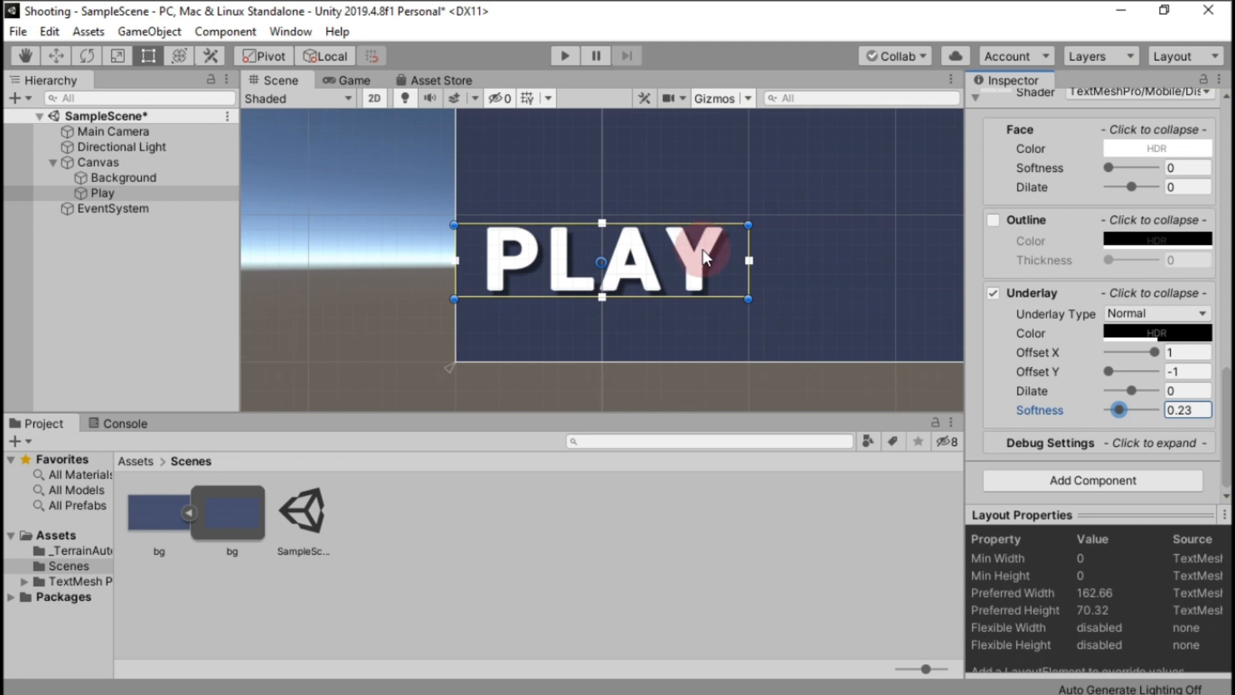
Step: Move the PLAY text up into the Background panel's upper-left corner and frame it in the scene
scroll(702, 250, down, 3)
drag(694, 242, 690, 103)
scroll(701, 223, up, 3)
scroll(701, 222, down, 7)
scroll(701, 222, down, 10)
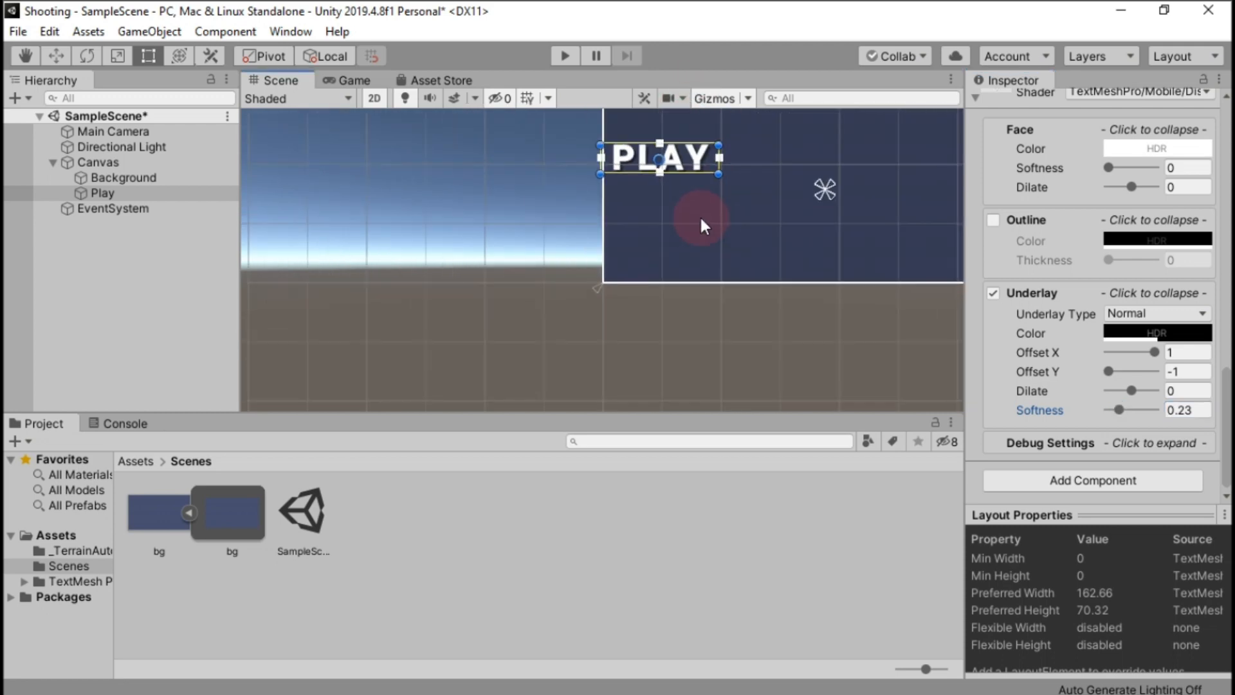
drag(692, 165, 692, 135)
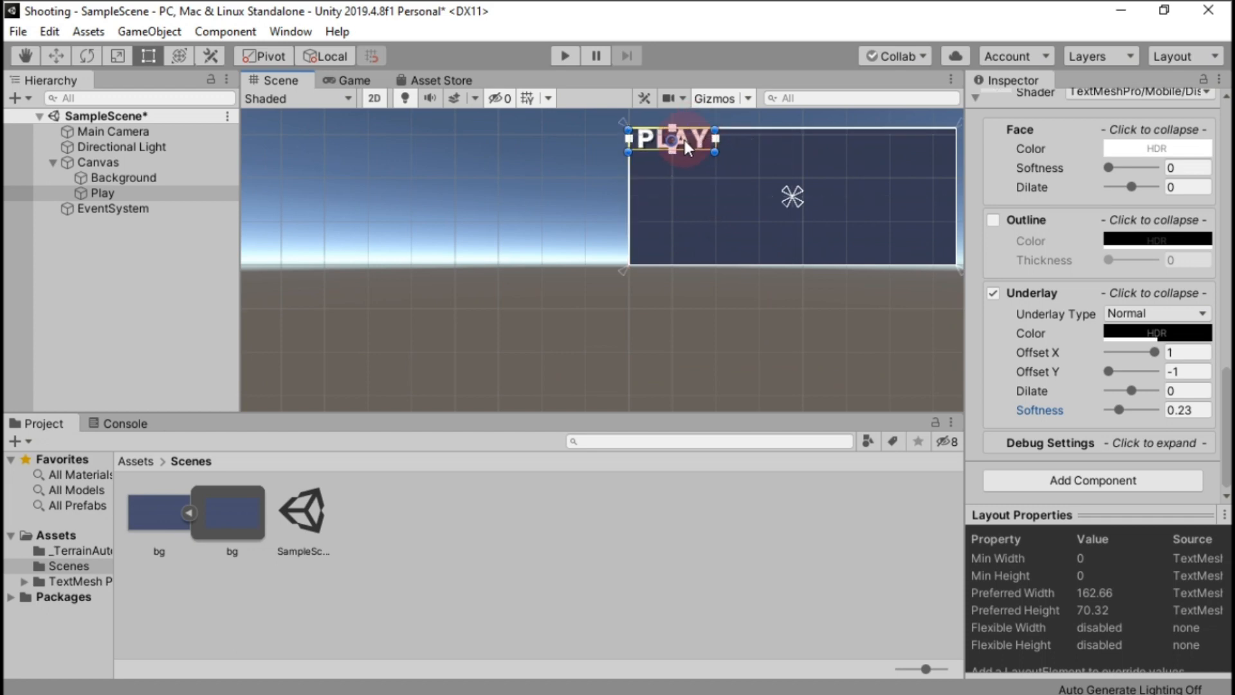
click(684, 140)
double_click(99, 194)
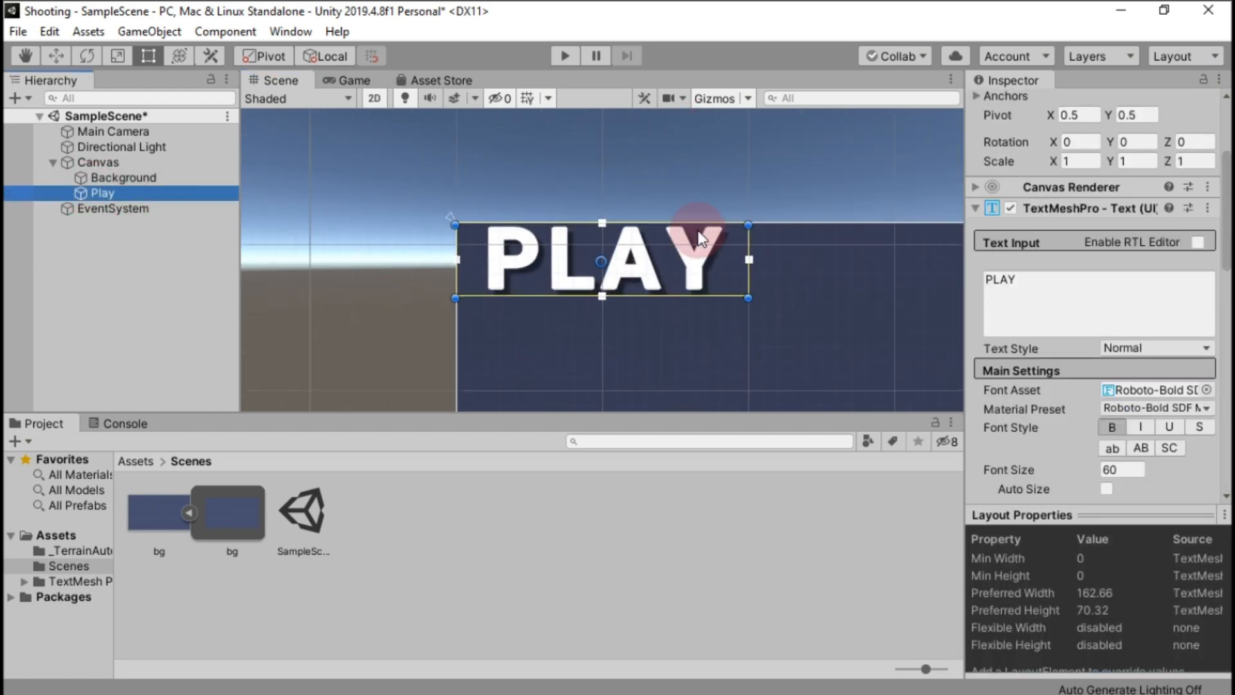
Step: Nudge the PLAY text slightly down within the Background panel's upper-left corner
click(714, 245)
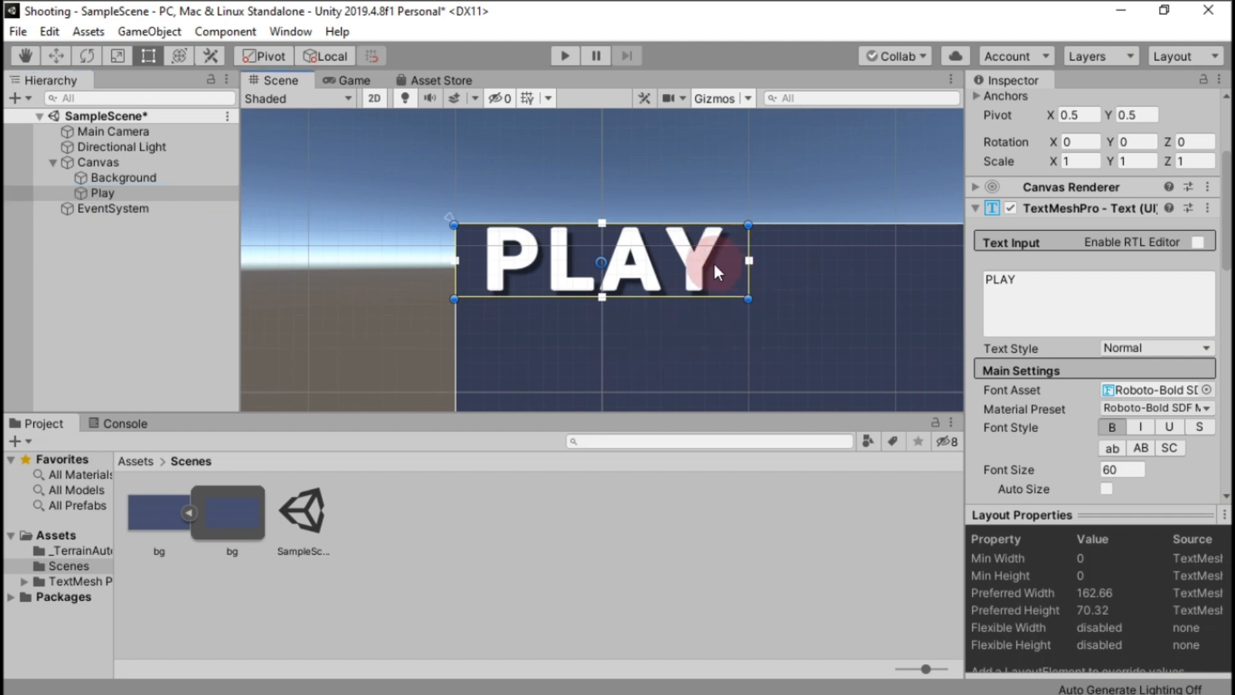
drag(669, 253, 672, 276)
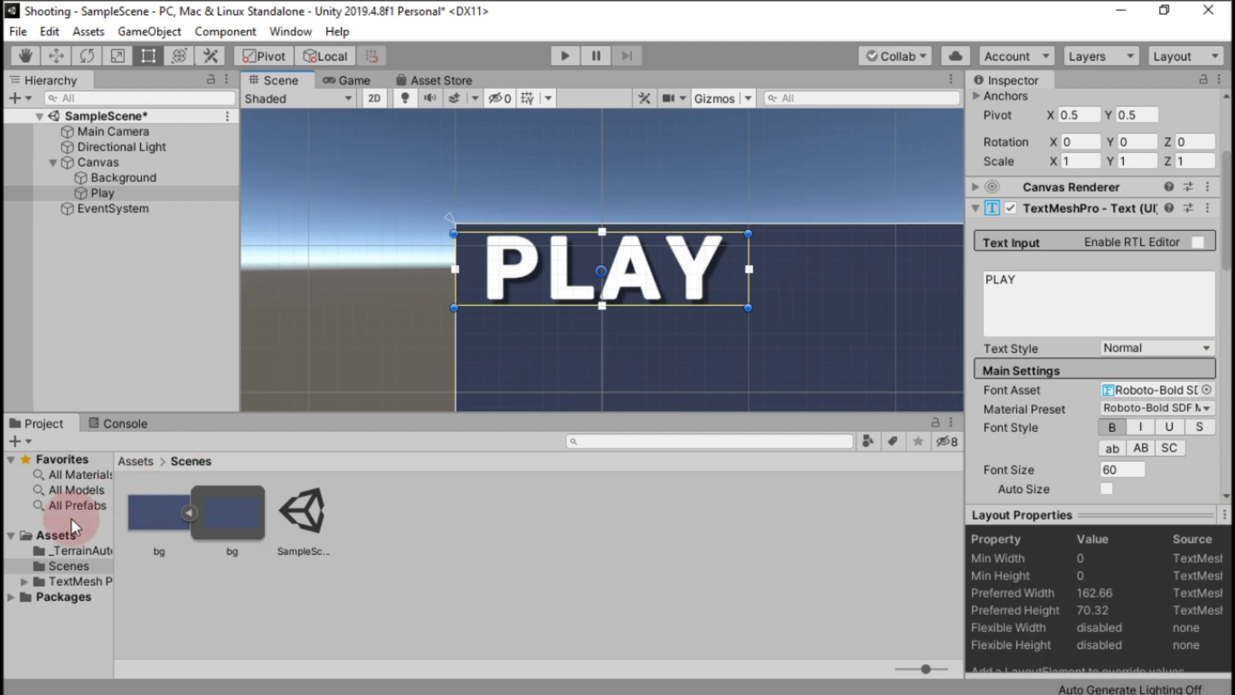
Step: Create a TextMeshPro Color Gradient asset in the Assets folder and name it Yellow
right_click(52, 539)
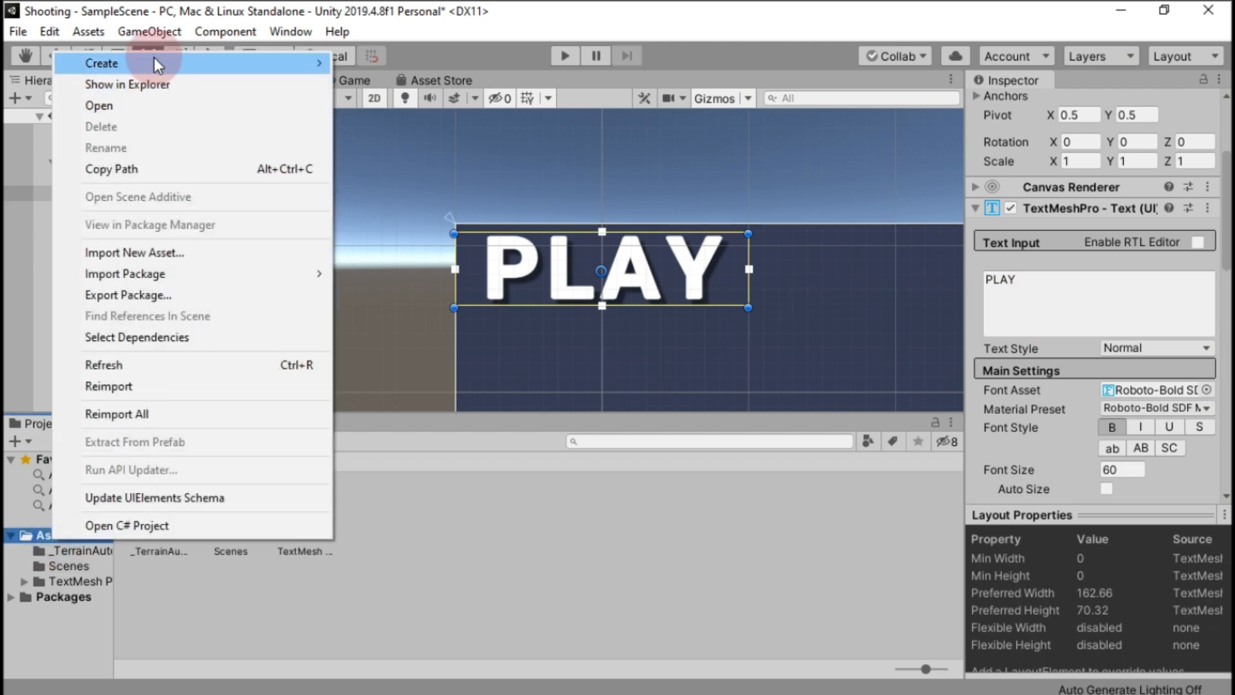
mouse_move(155, 63)
mouse_move(514, 202)
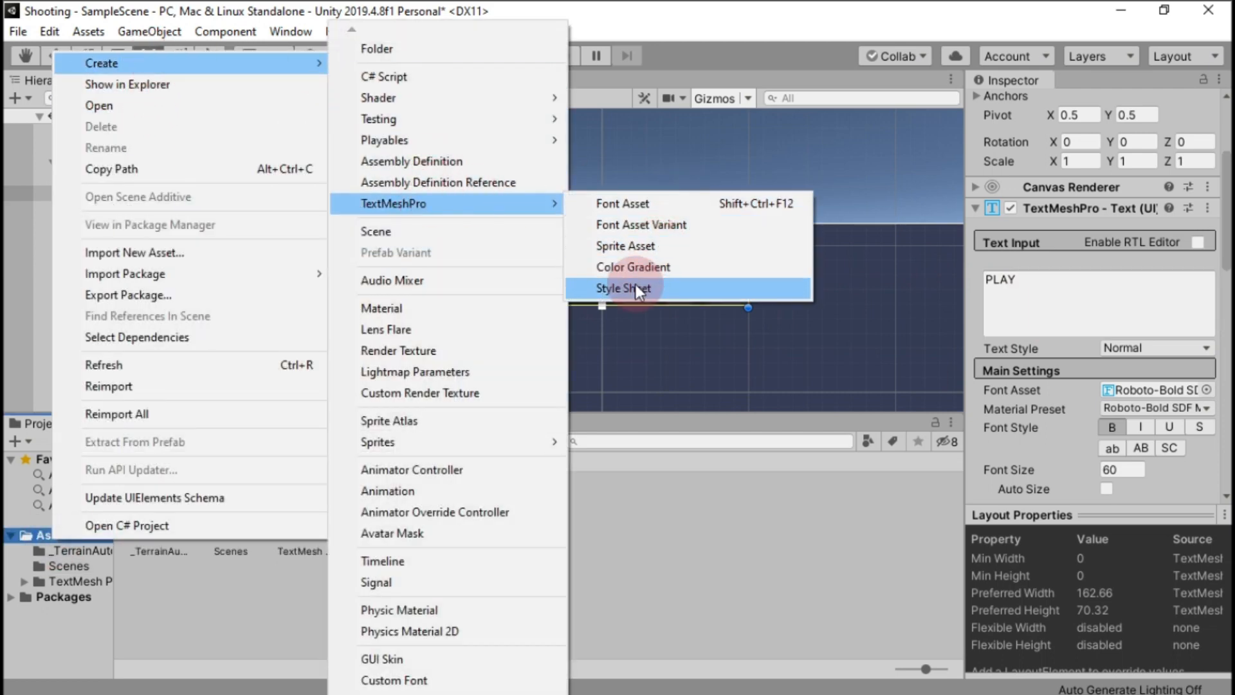
click(636, 266)
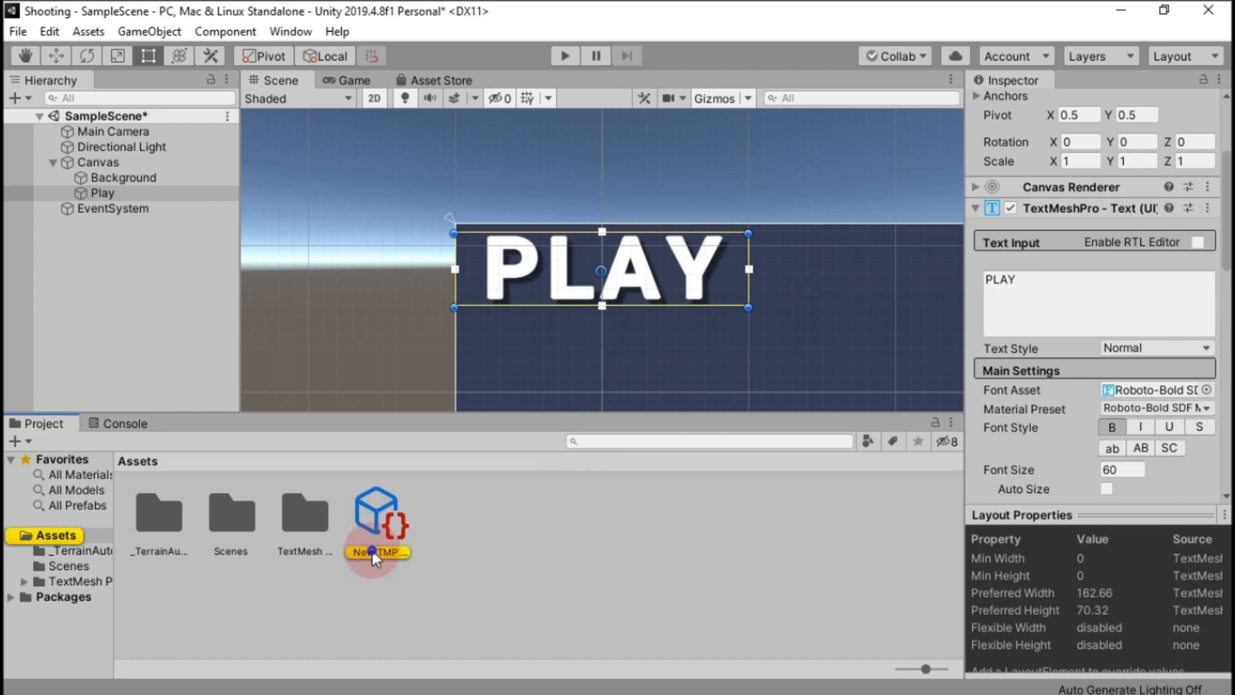
right_click(372, 550)
click(443, 159)
text(Yellow)
key(Return)
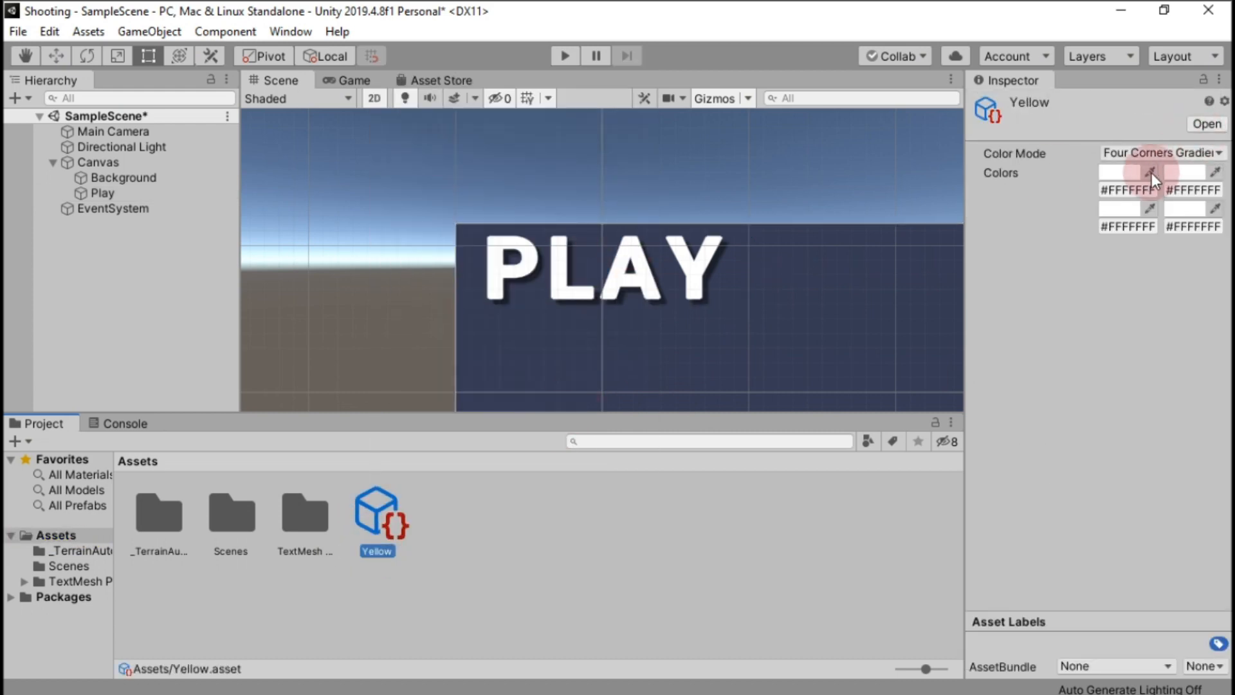
Step: Set the Yellow gradient's upper-left corner color to hex FFC757 and copy that hex value
click(1127, 149)
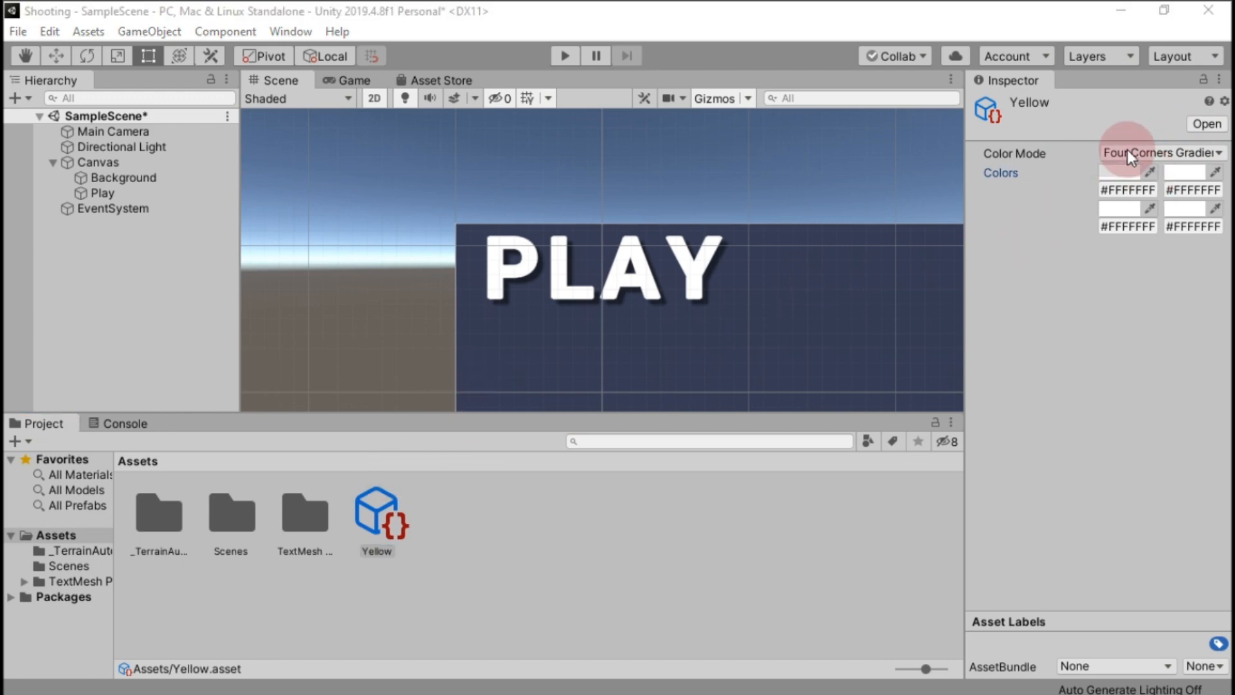
click(1129, 171)
click(1128, 166)
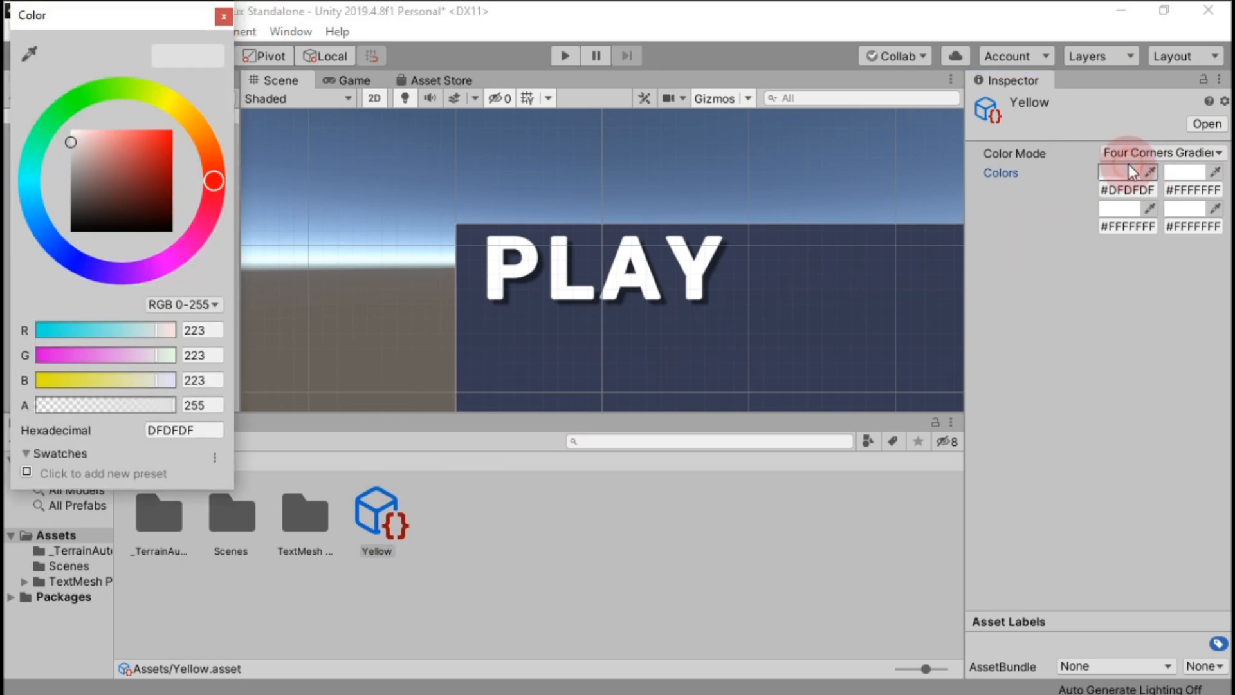
click(172, 427)
text(FF)
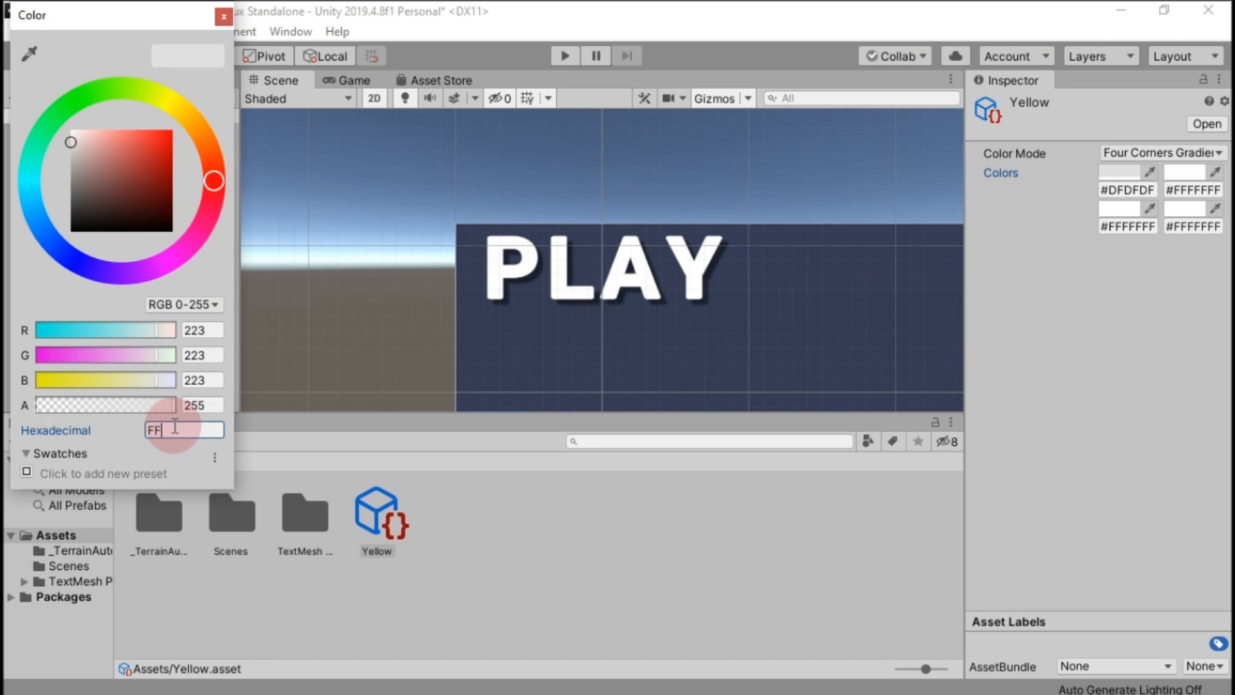
text(C757)
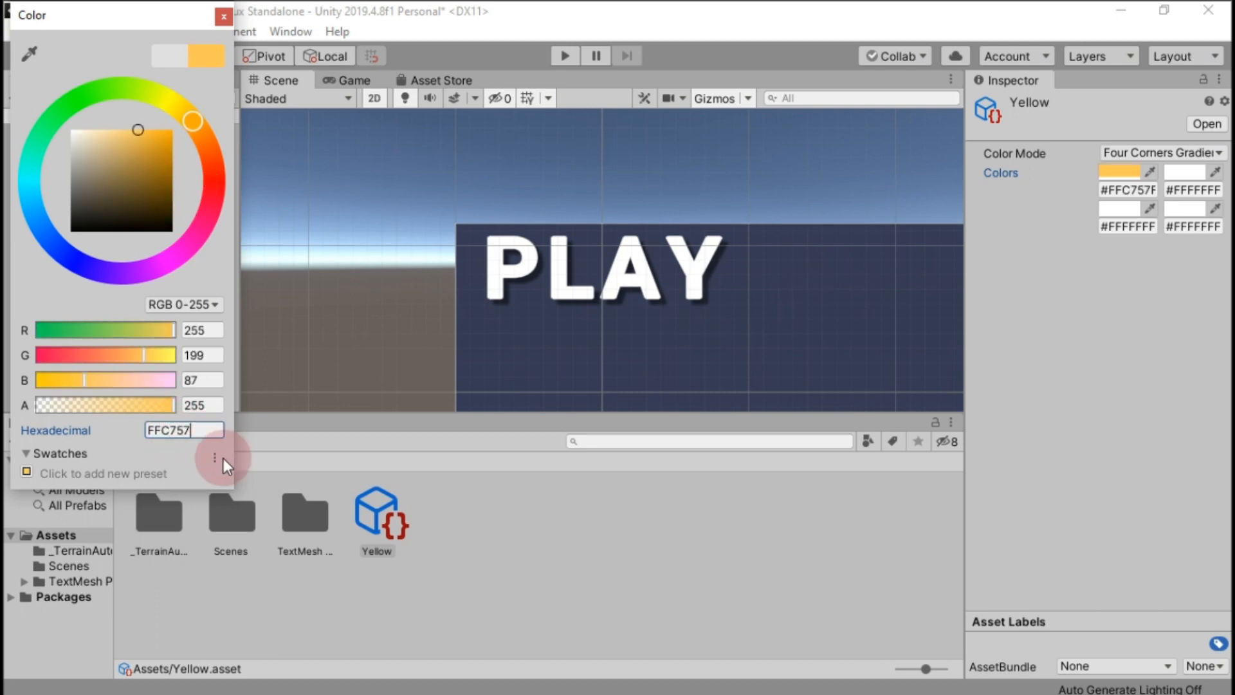
double_click(168, 428)
key(ctrl+c)
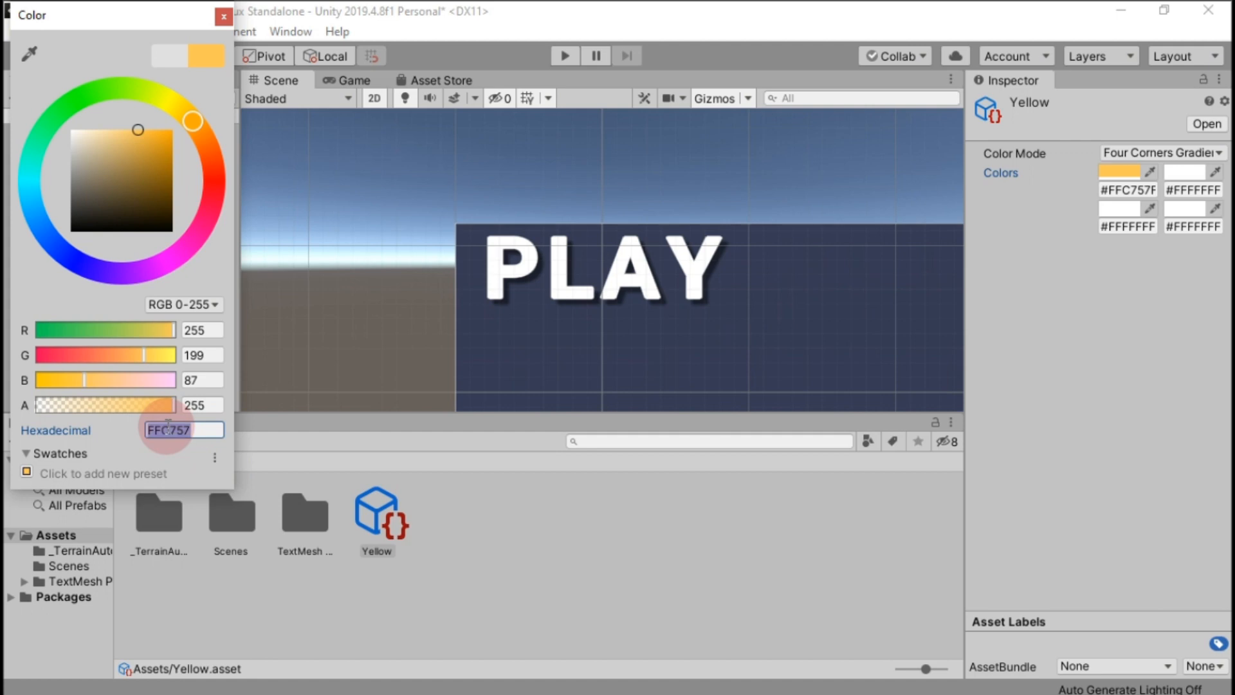
click(223, 16)
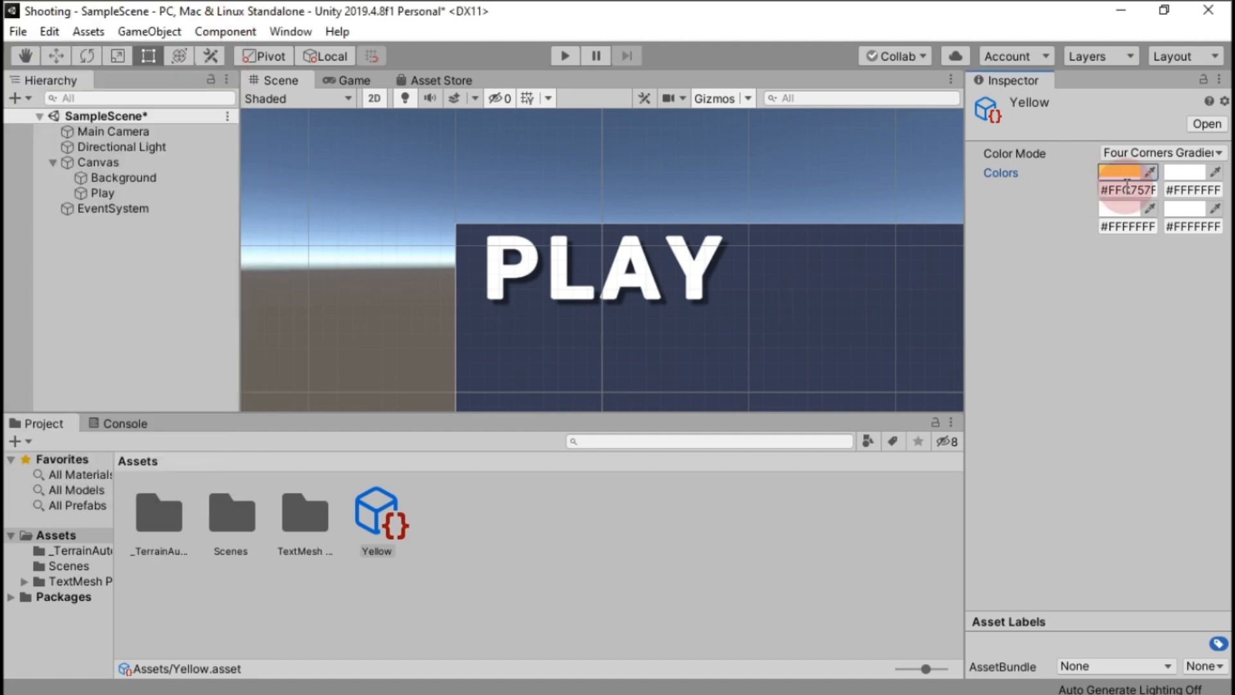
Step: Paste the copied hex FFC757 as the Yellow gradient's upper-right corner color
click(1181, 172)
click(181, 426)
key(ctrl+v)
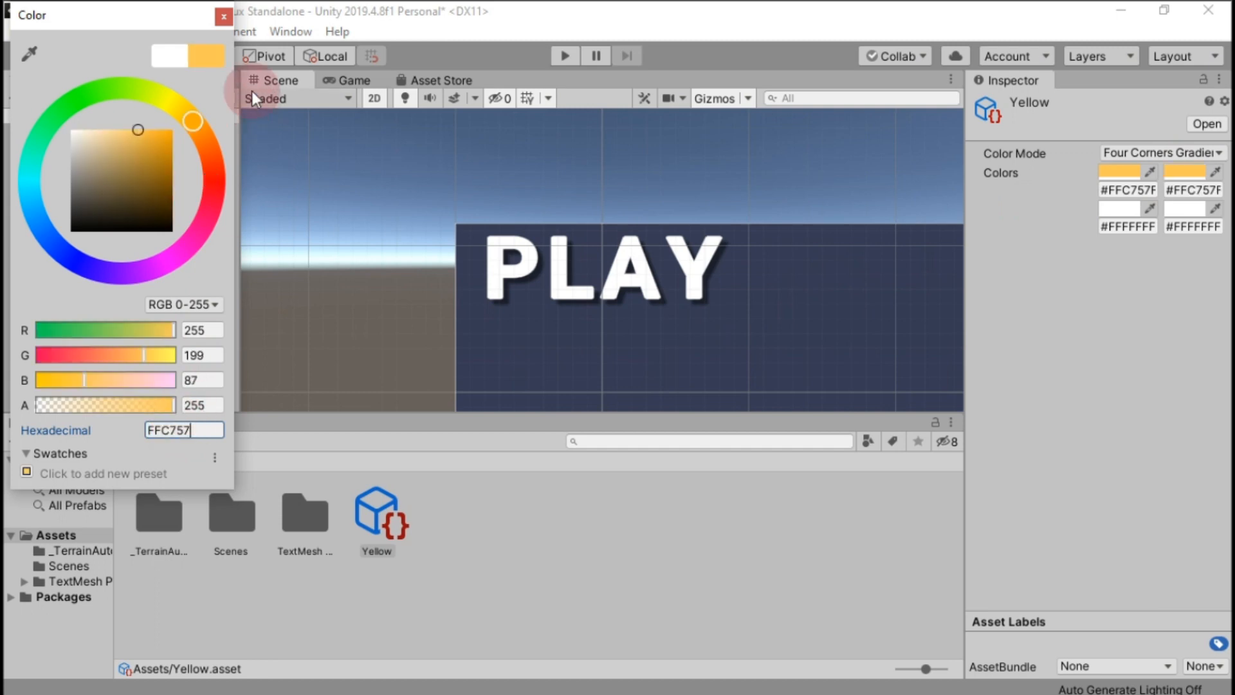
click(223, 16)
Step: Set the Yellow gradient's lower-left corner color to hex FF9C31 and copy that hex value
click(1112, 210)
click(175, 426)
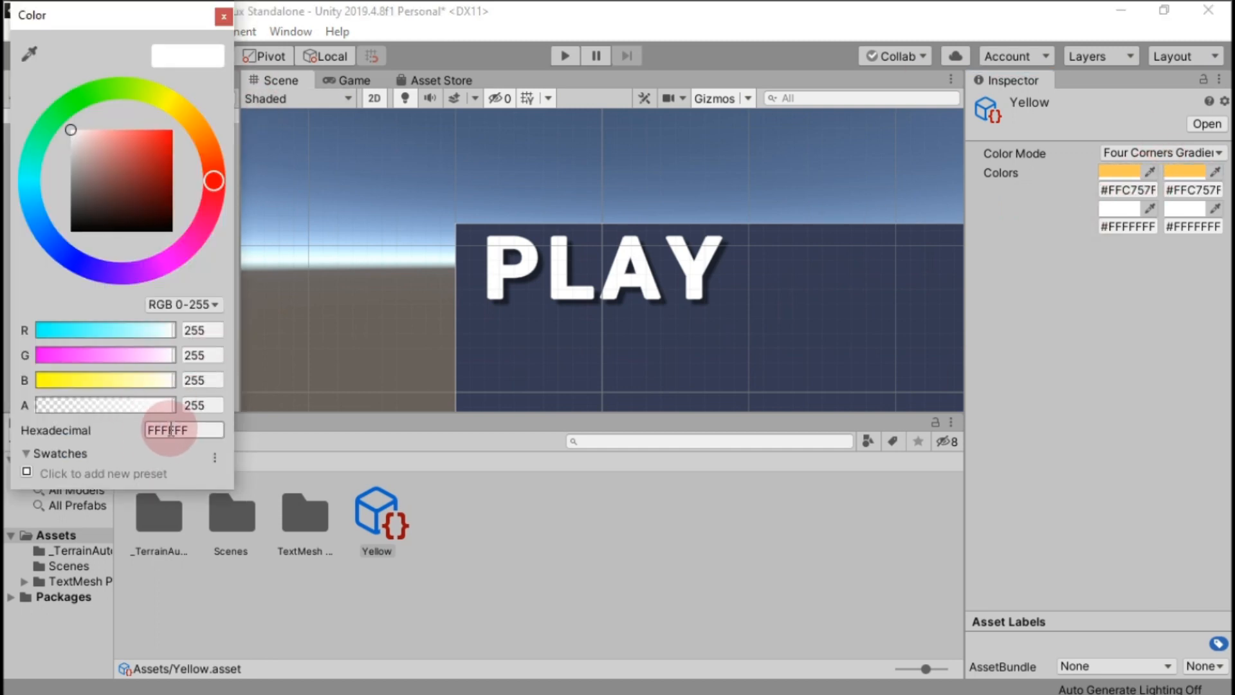
text(FF)
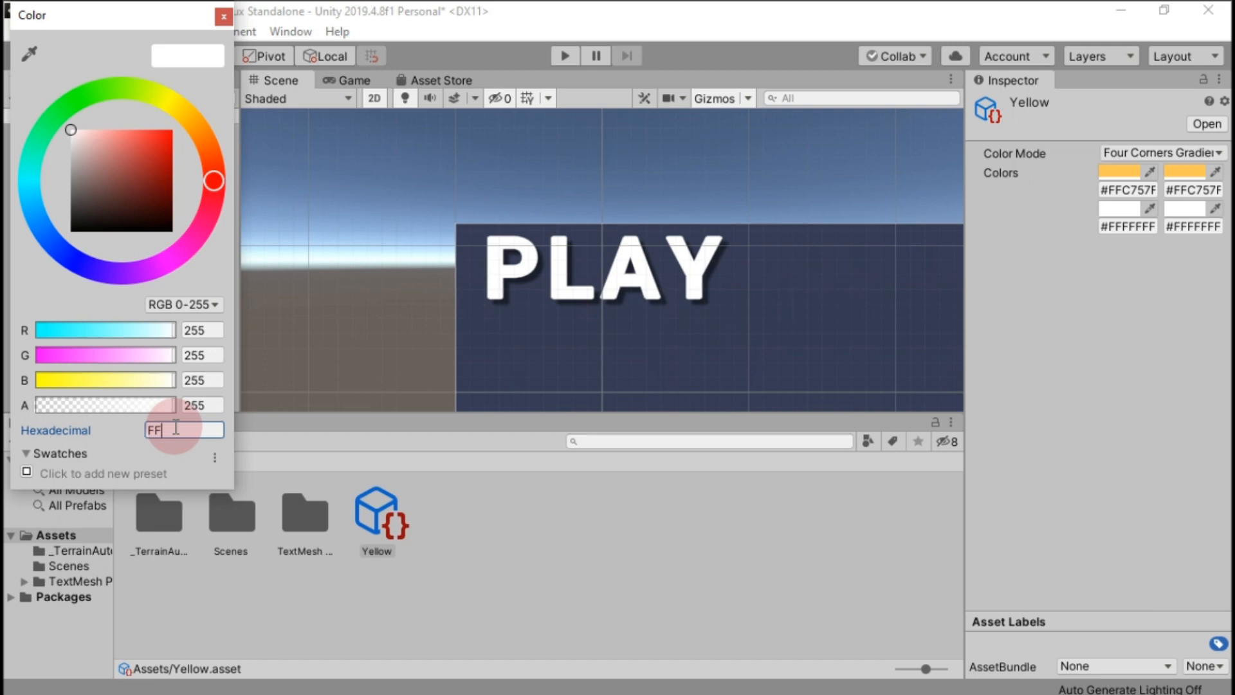
text(9C)
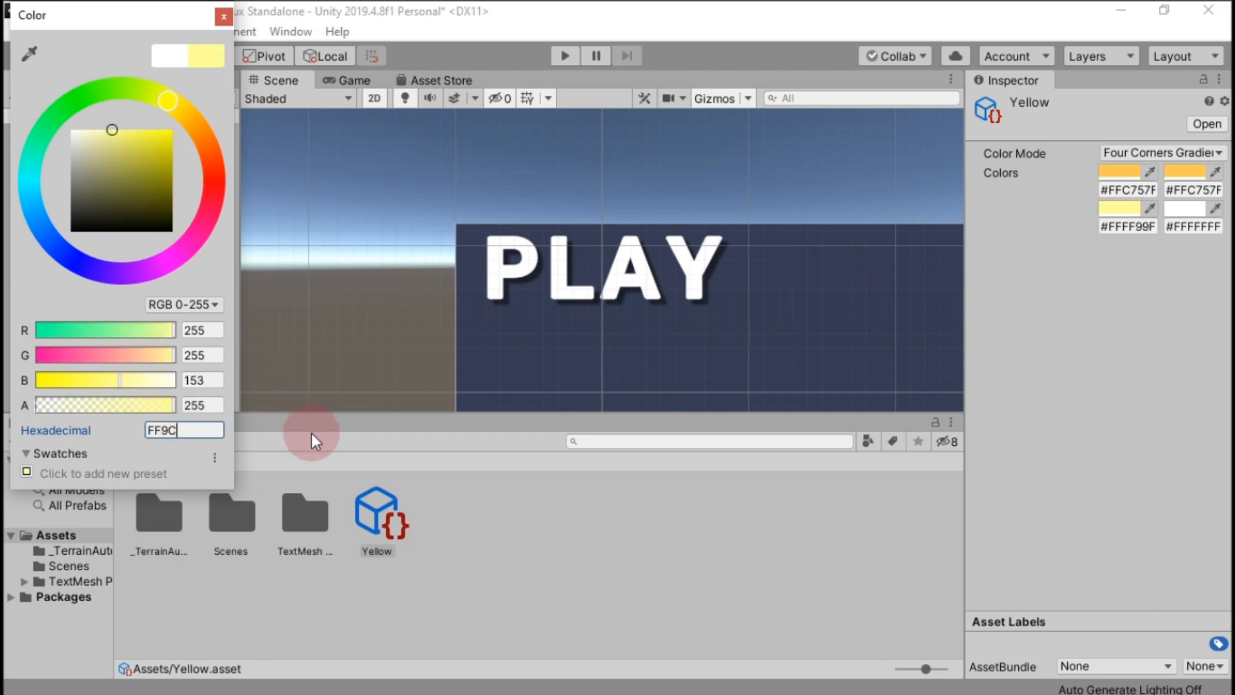
text(31)
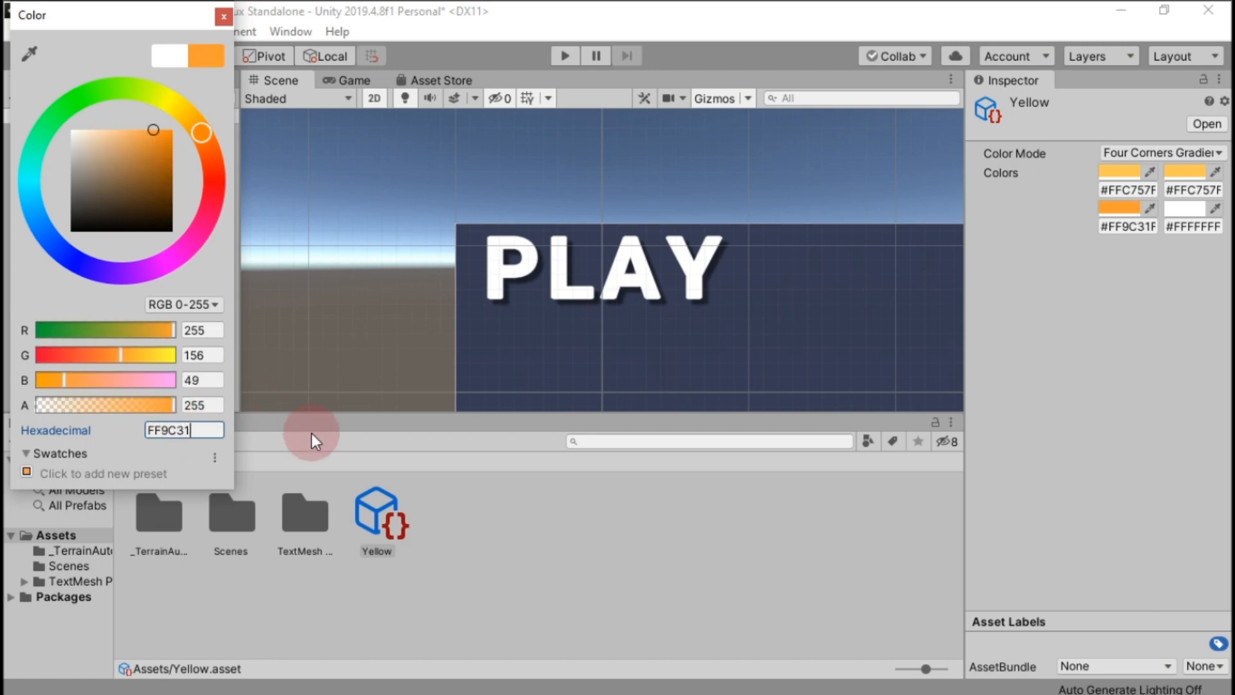
double_click(185, 427)
key(ctrl+c)
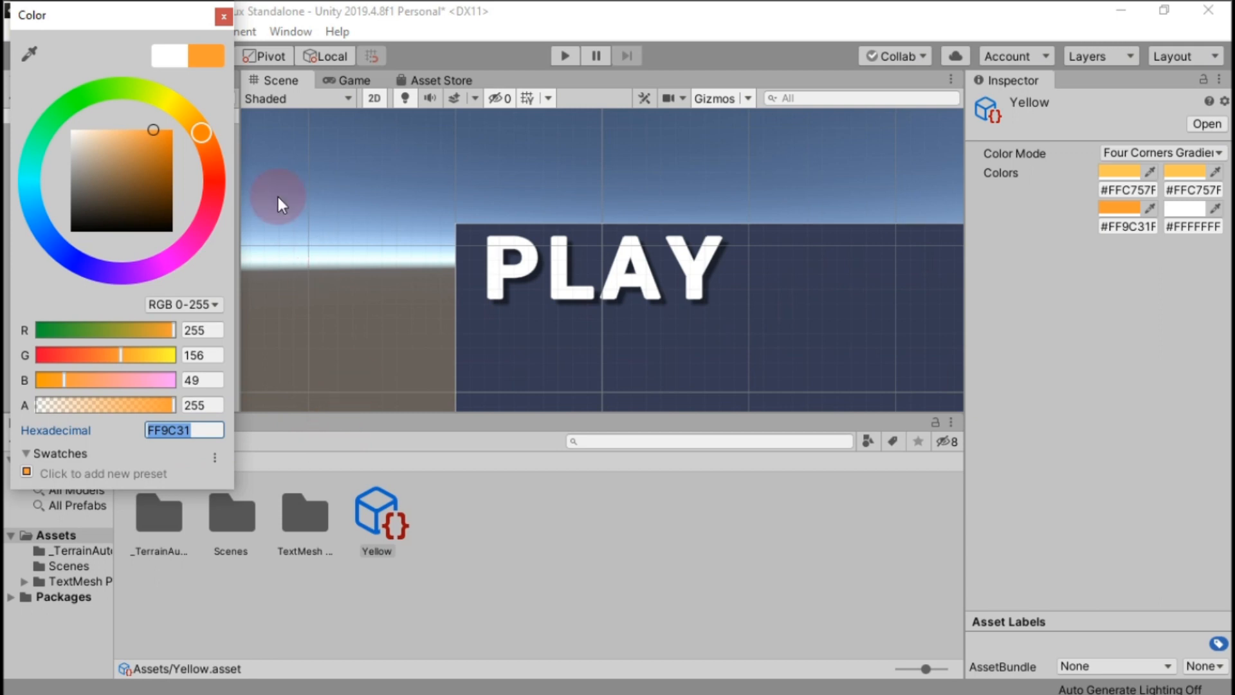
click(223, 17)
Step: Paste the copied hex FF9C31 as the Yellow gradient's lower-right corner color
click(1175, 207)
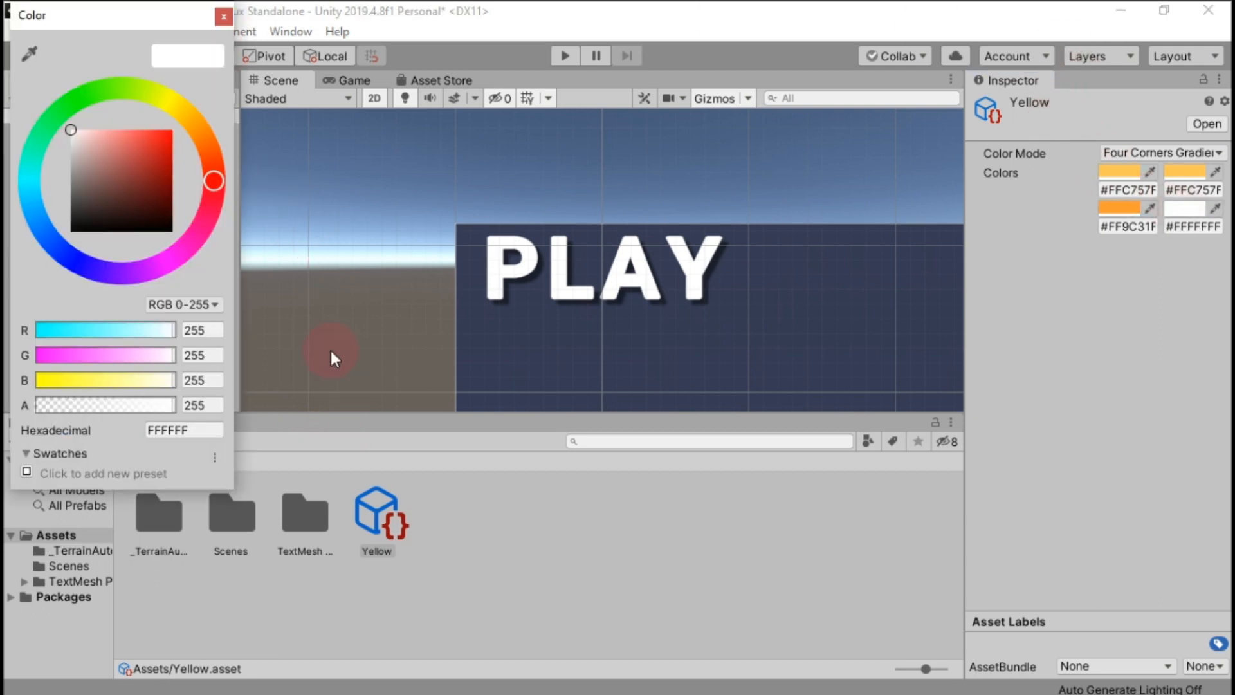
click(162, 430)
key(ctrl+v)
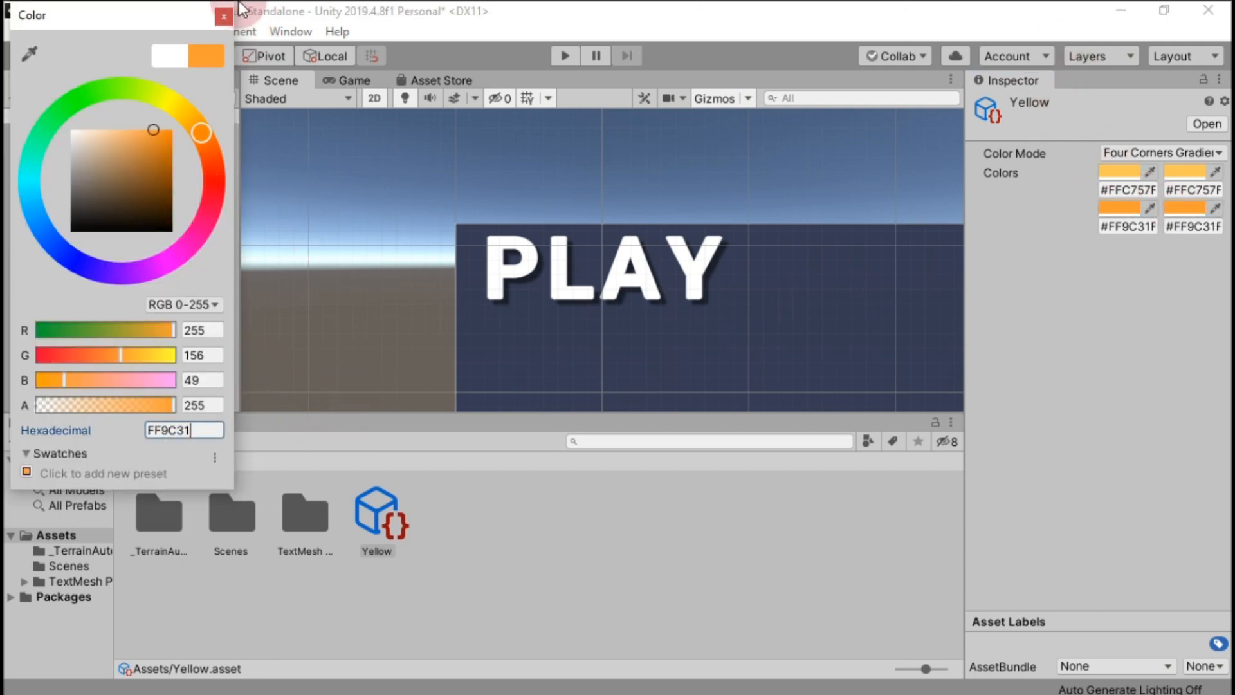
click(223, 17)
click(371, 522)
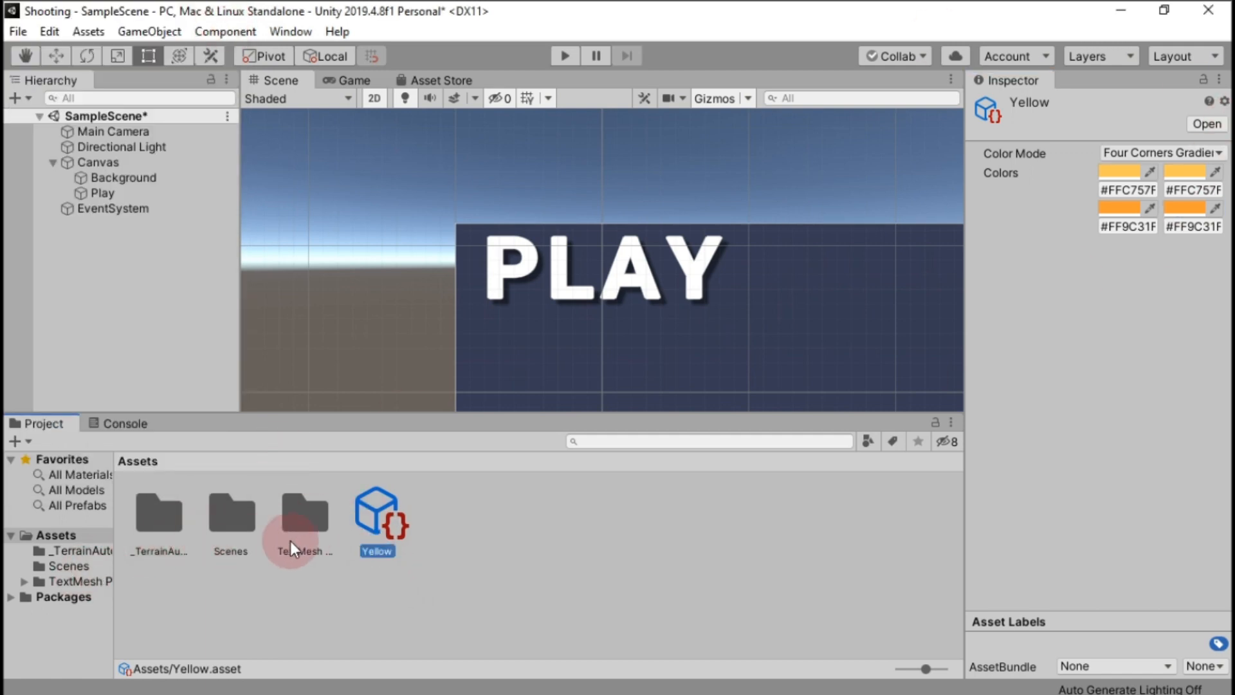
Step: Enable Color Gradient on the PLAY text and assign the Yellow asset as its color preset
click(146, 192)
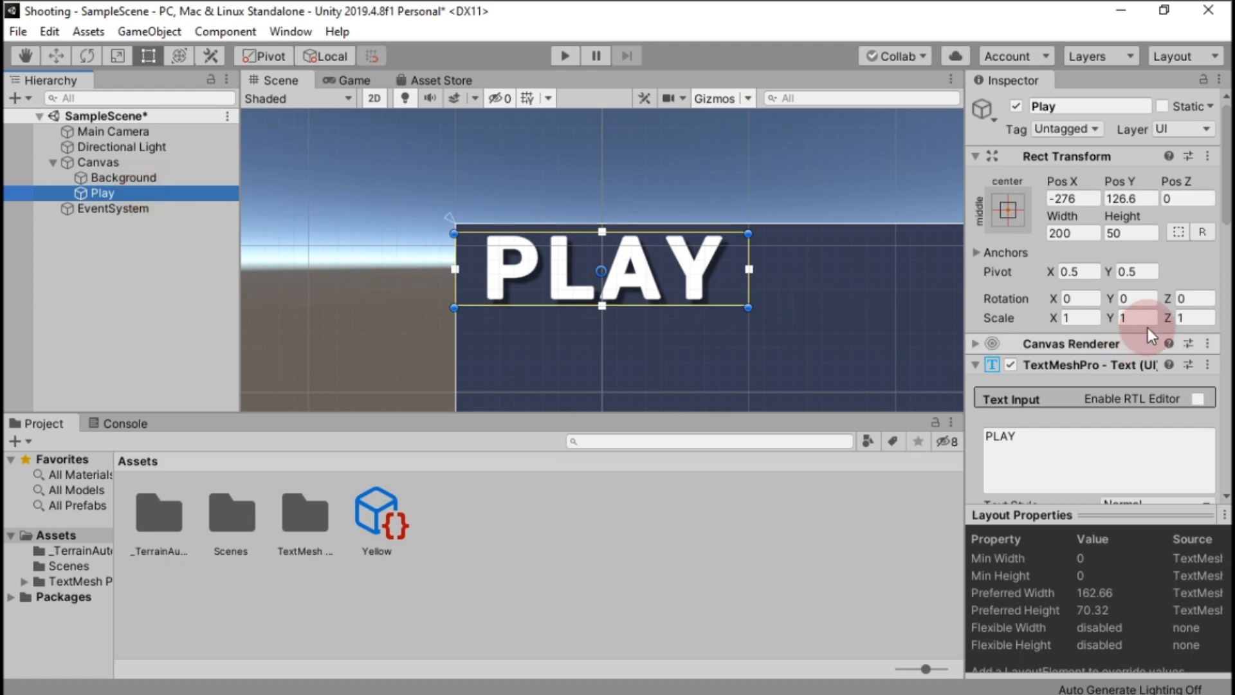
scroll(1139, 322, down, 10)
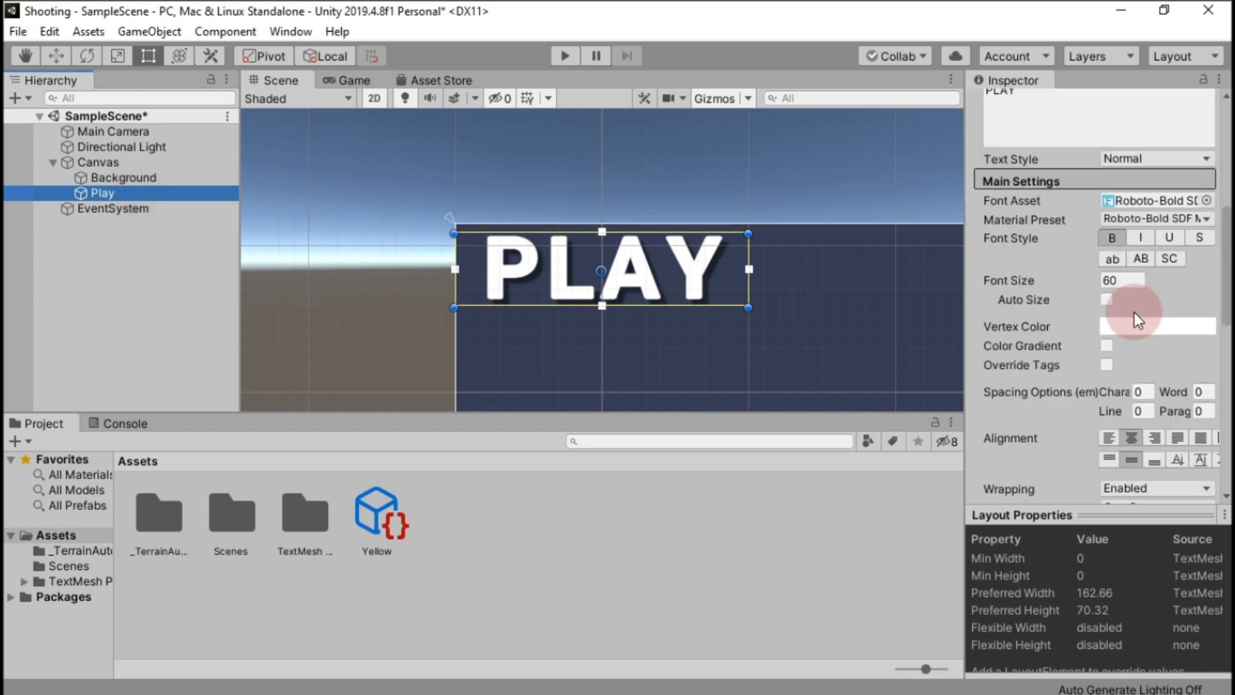
click(1106, 345)
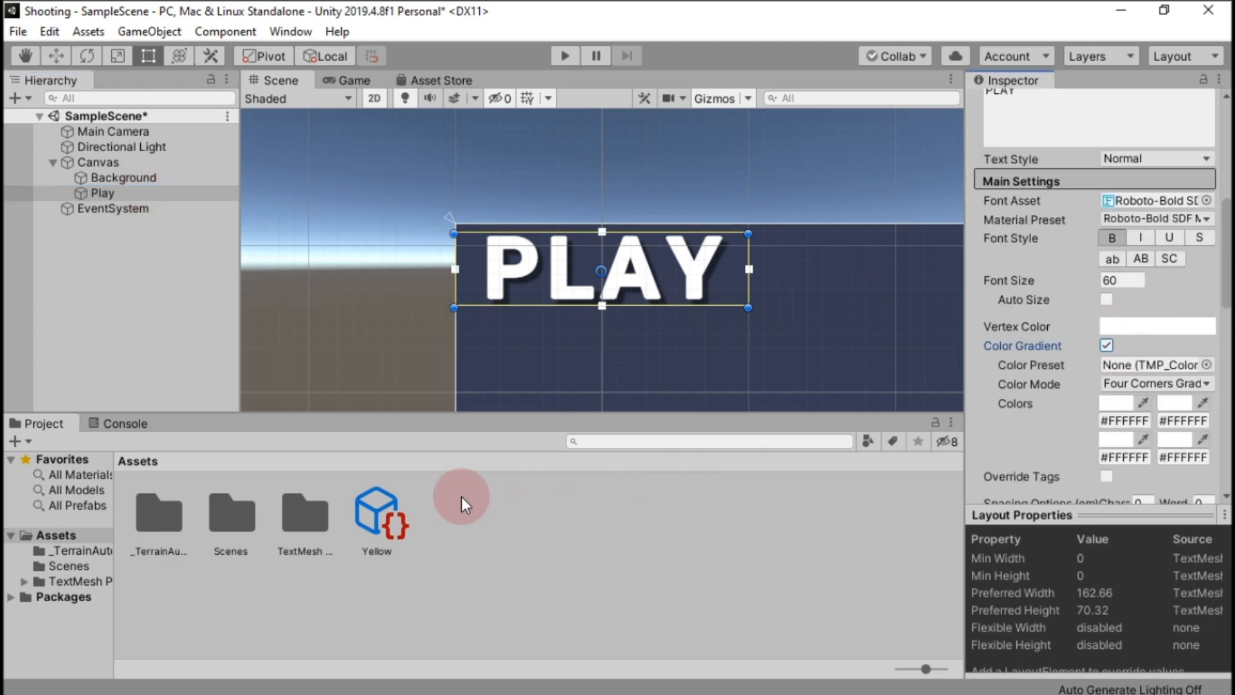
drag(381, 499, 1129, 366)
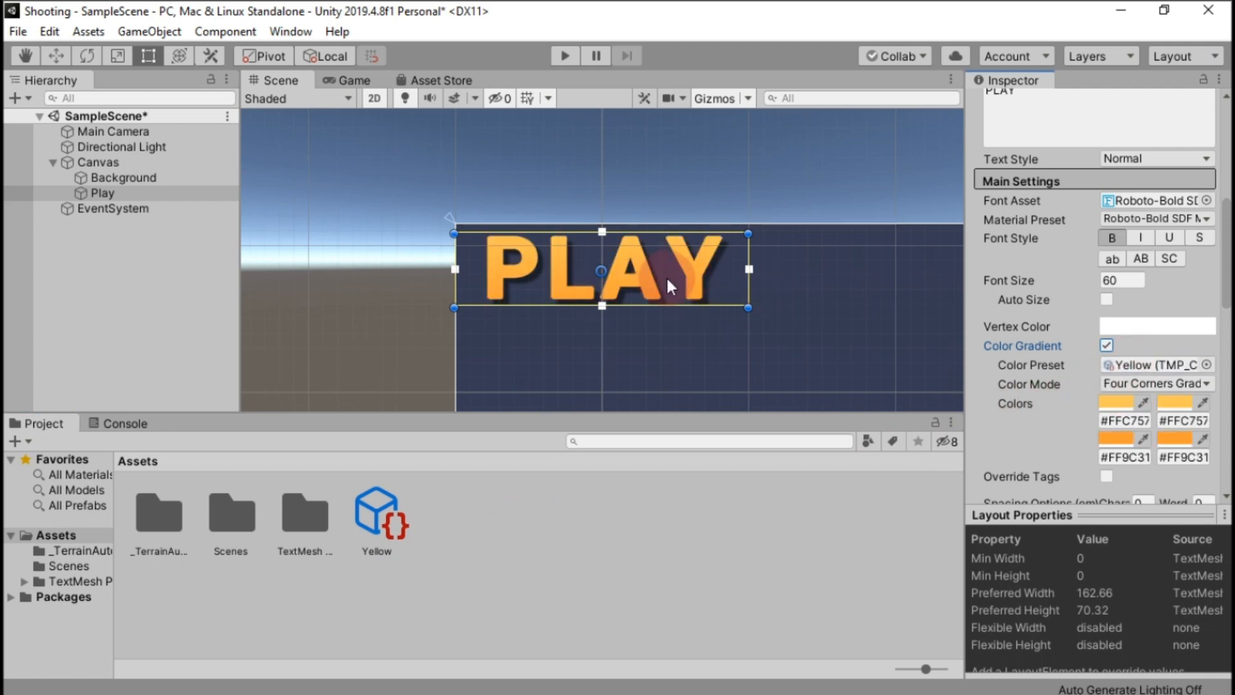
click(580, 334)
Step: Add a UI Button to the Canvas and fit it over the PLAY text at about 200 by 50
click(14, 98)
click(72, 267)
mouse_move(72, 286)
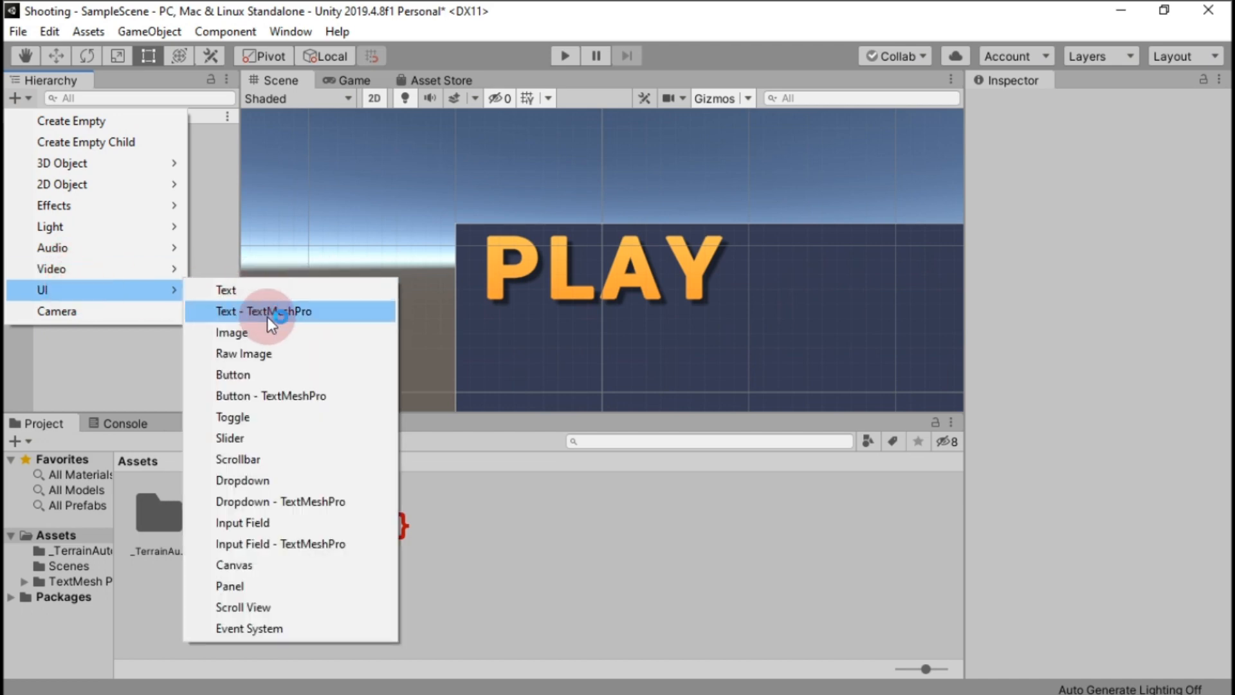
click(251, 372)
drag(718, 283, 748, 307)
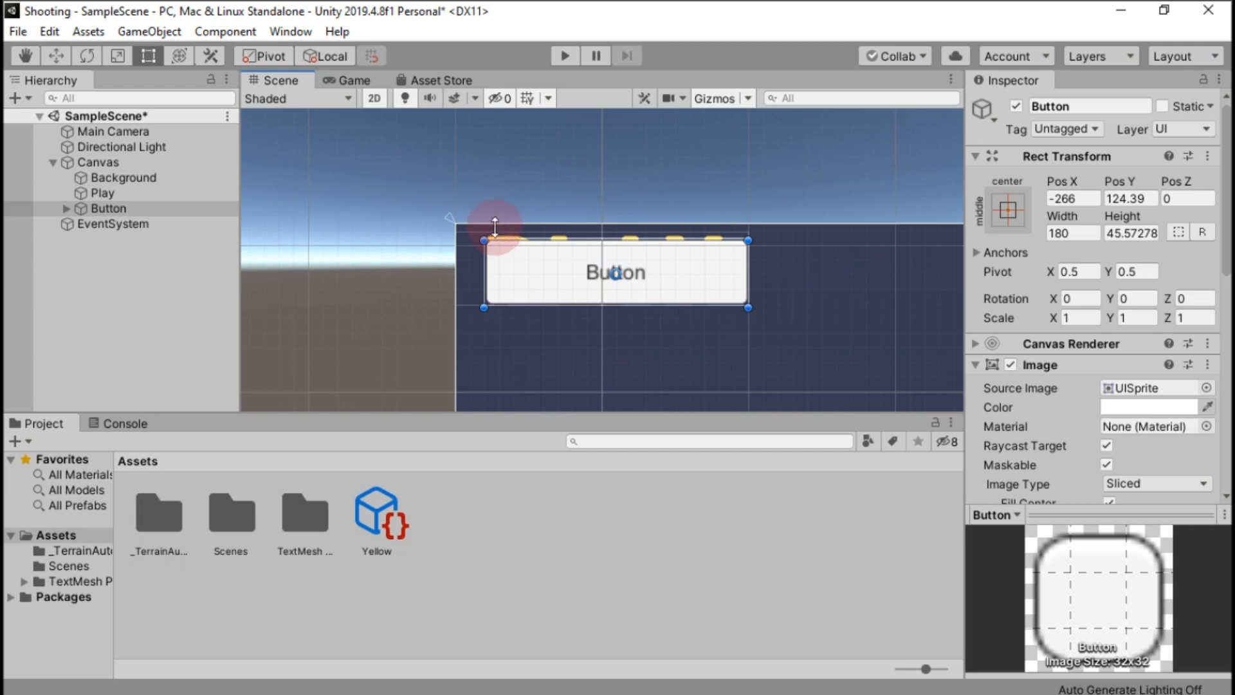
drag(486, 235, 452, 233)
click(686, 285)
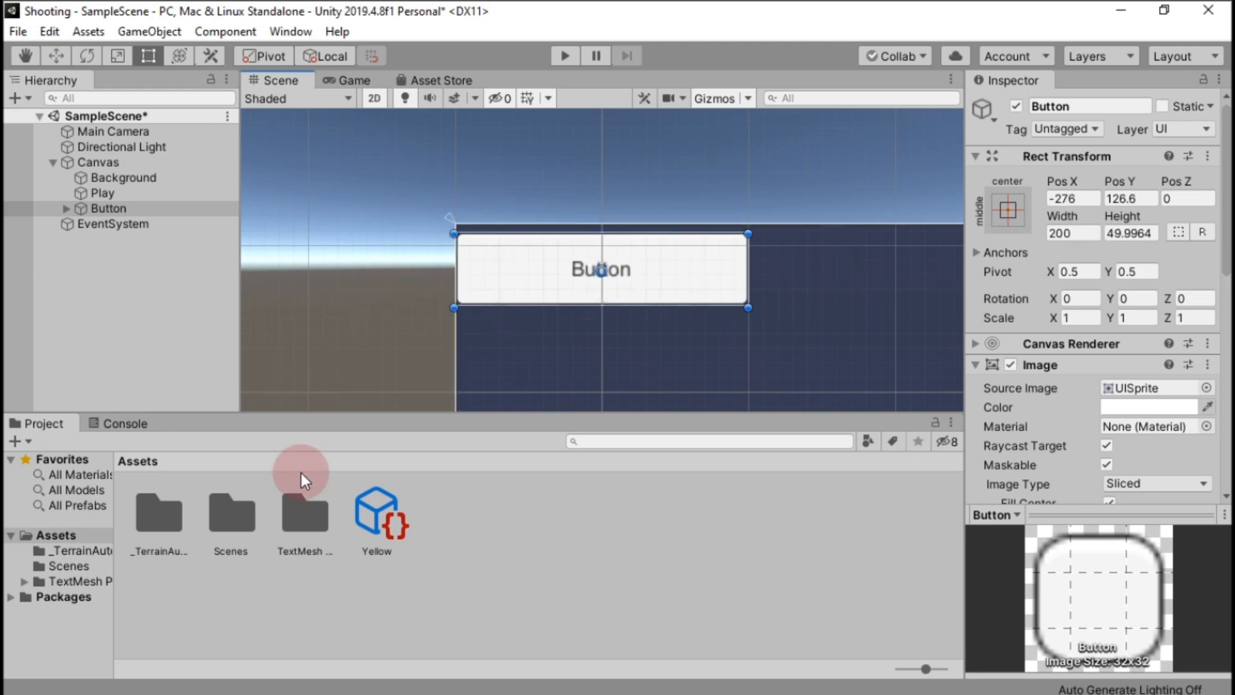
Step: Import the btn.jpg image from the file explorer into the project's Scenes folder and open that folder
key(alt+Tab)
drag(191, 229, 75, 565)
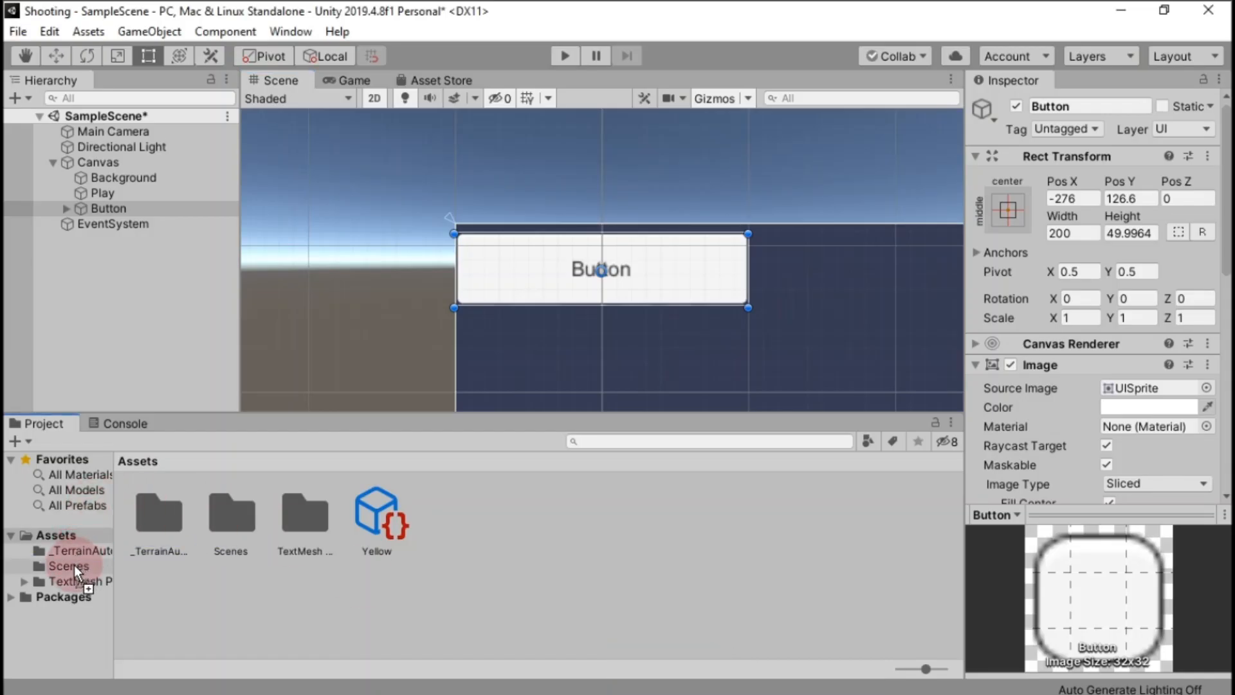
double_click(248, 524)
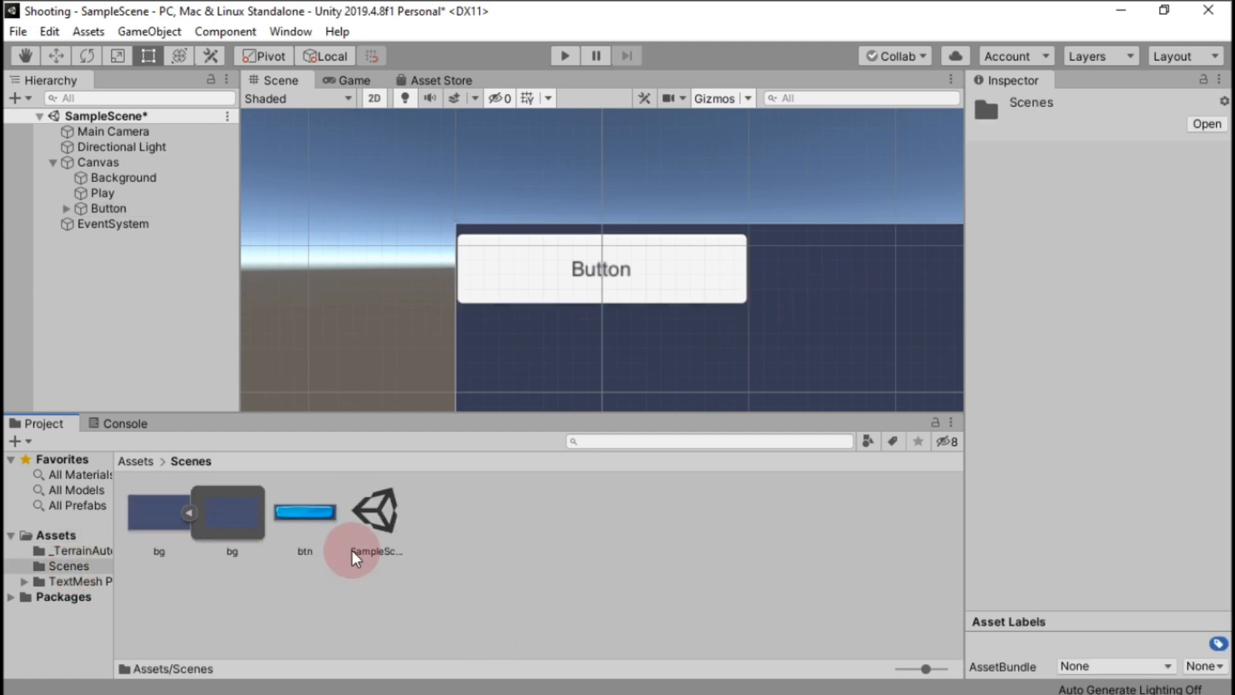
Step: Change the btn image's texture type to Sprite (2D and UI) and apply the import settings
click(311, 515)
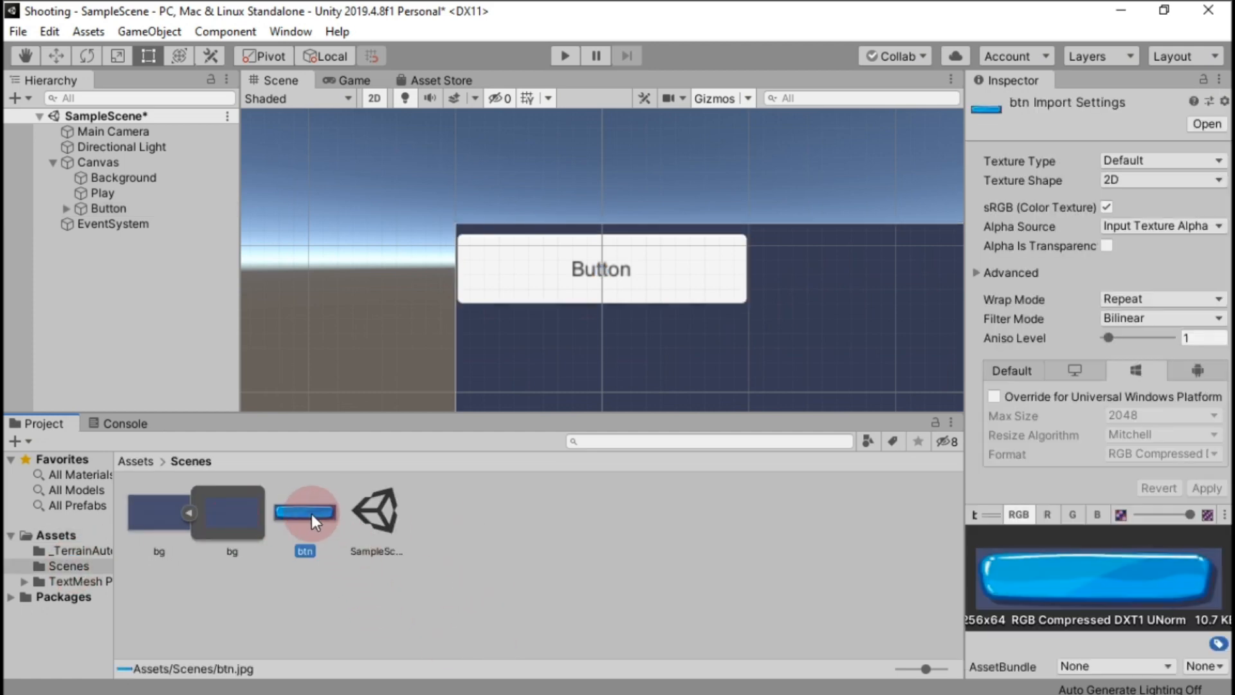
click(1144, 161)
click(1123, 238)
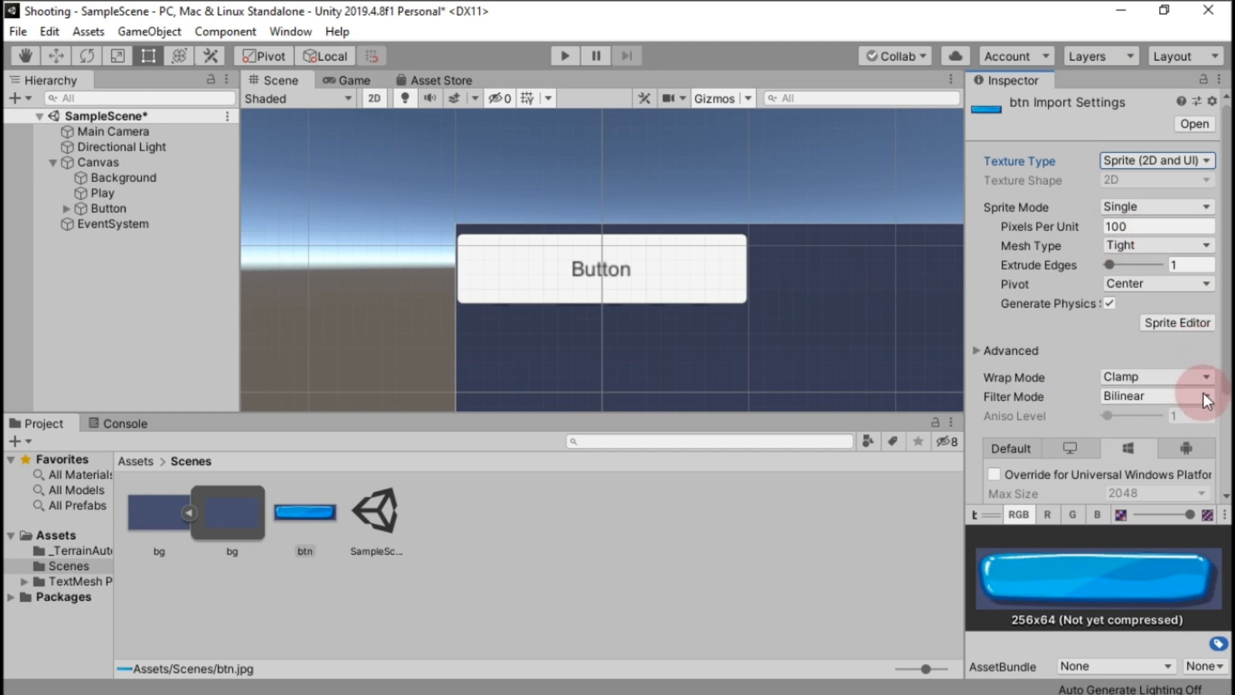
scroll(1202, 405, down, 4)
click(1194, 433)
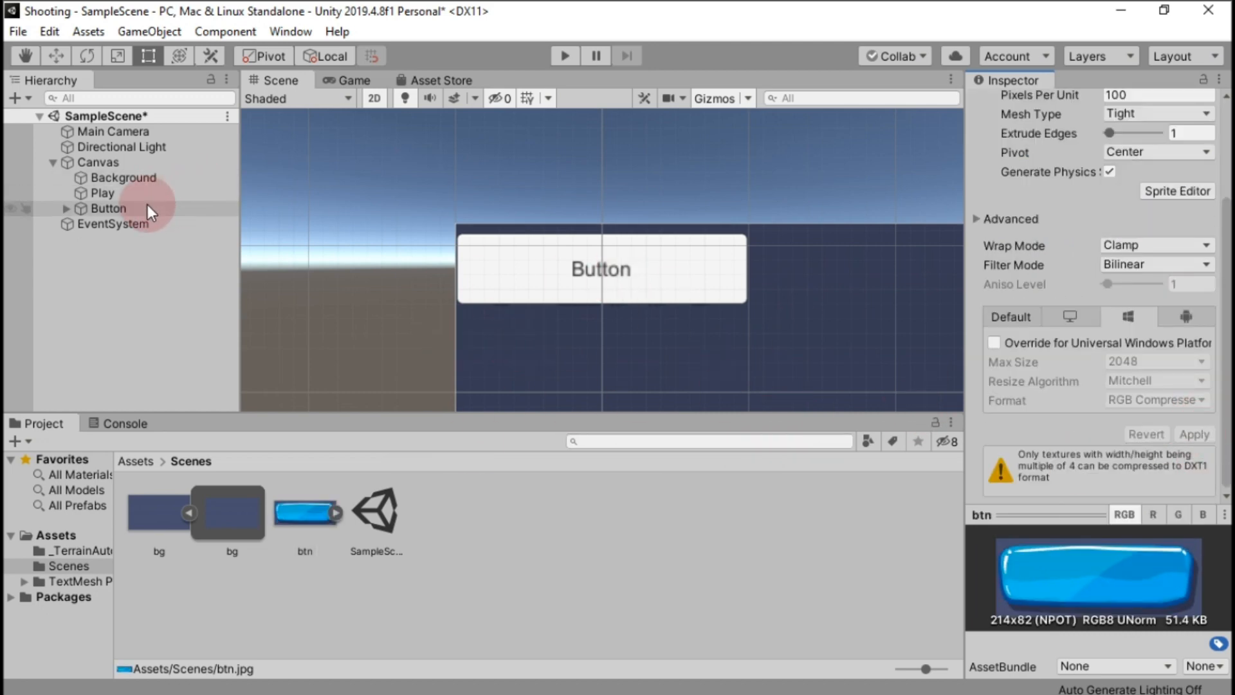
Step: Assign the btn sprite as the source image of the Button's Image component
click(203, 206)
scroll(1144, 319, down, 10)
scroll(1200, 317, up, 5)
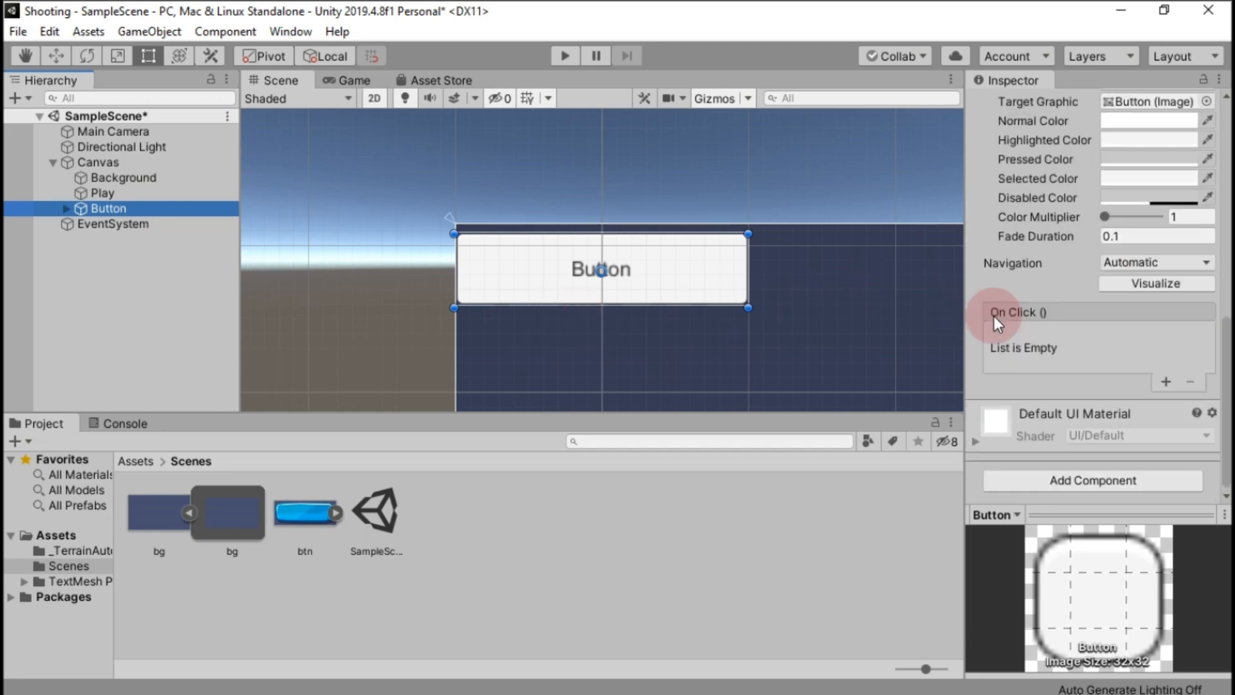
scroll(994, 315, up, 10)
drag(314, 491, 1138, 385)
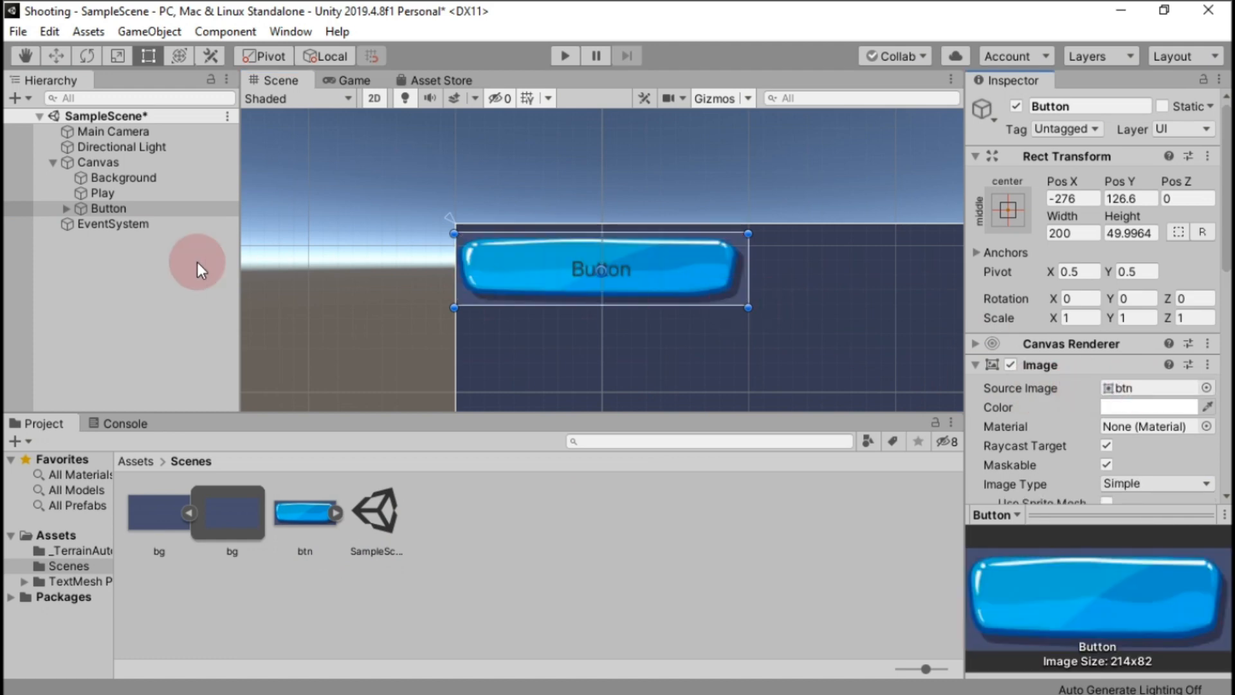
Step: Delete the Button's default Text child and make the Play text object a child of the Button
click(69, 210)
right_click(119, 222)
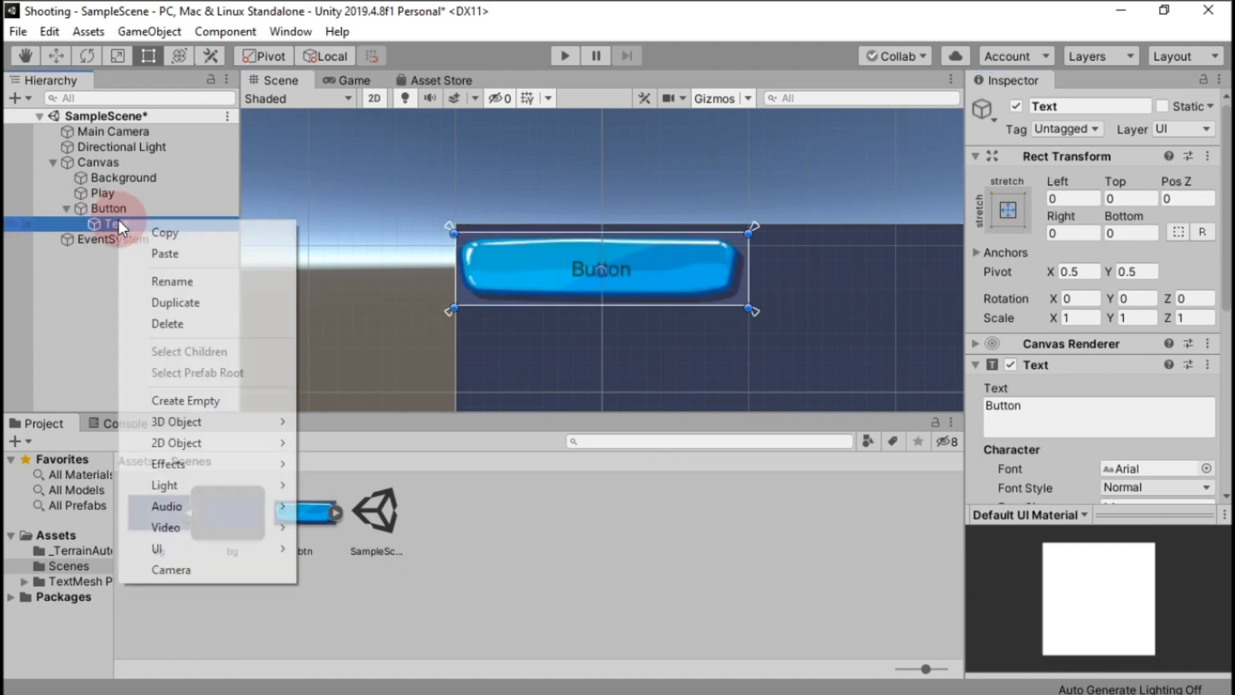
click(176, 324)
click(109, 194)
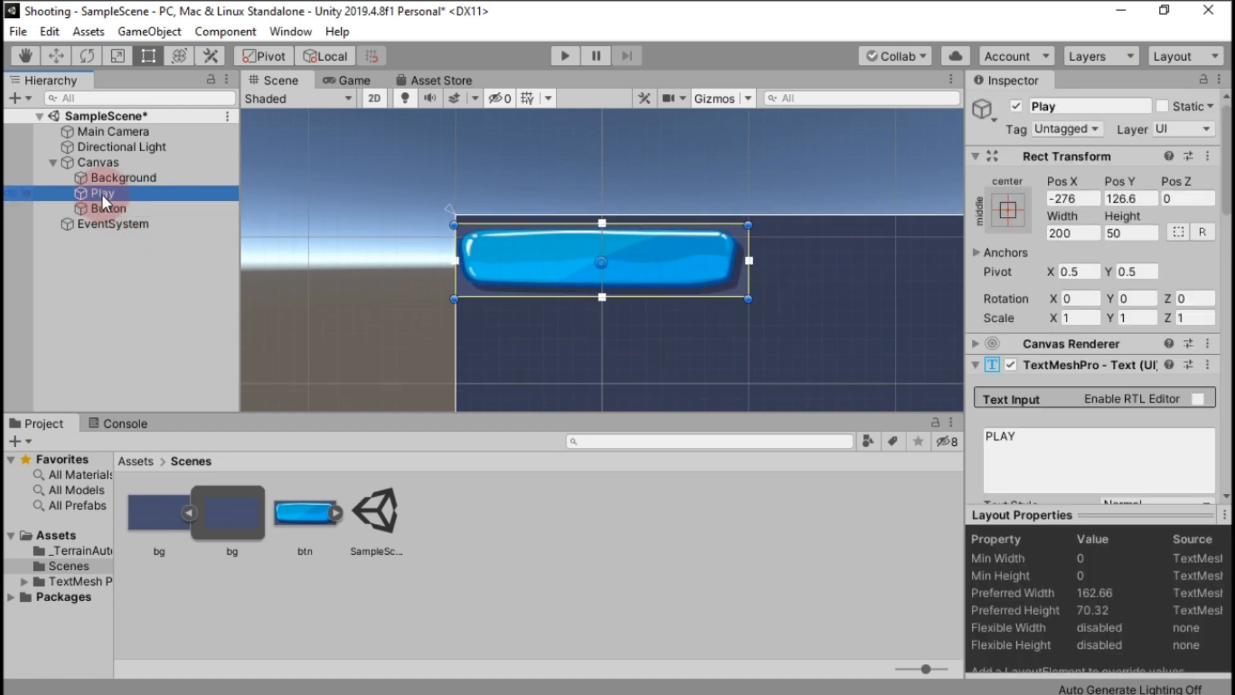
drag(106, 195, 109, 208)
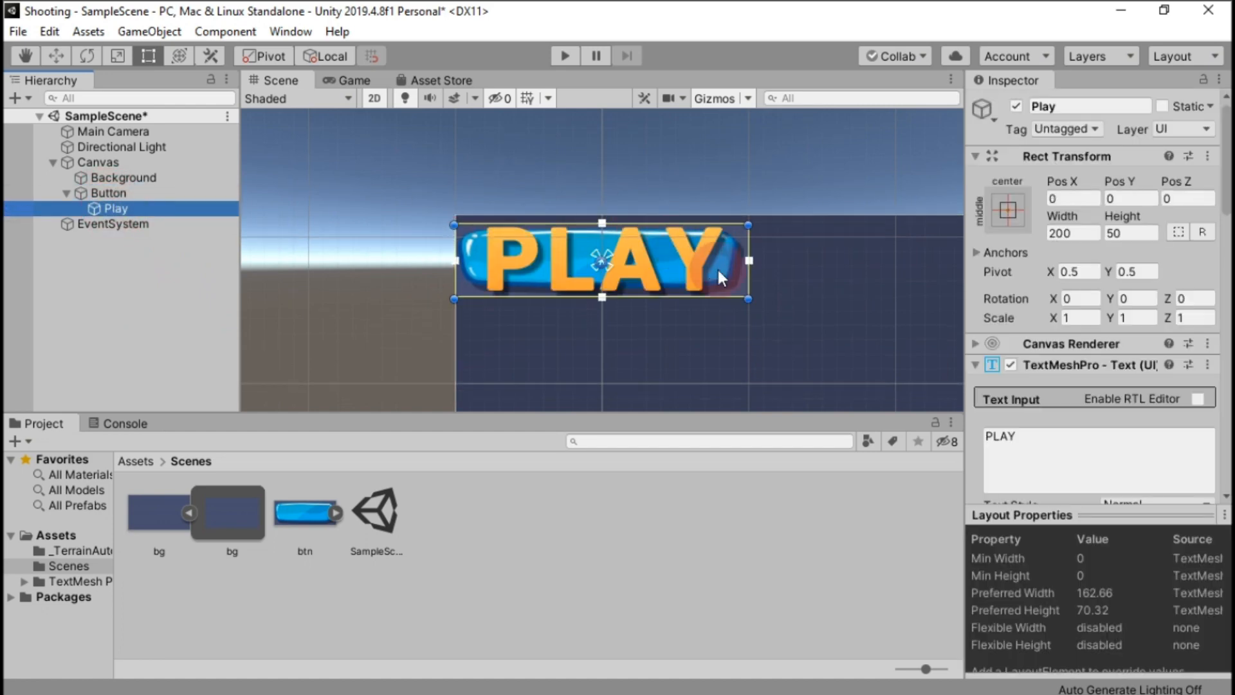
Step: Enlarge the Button so it surrounds the PLAY text, at about 203 by 80
click(100, 192)
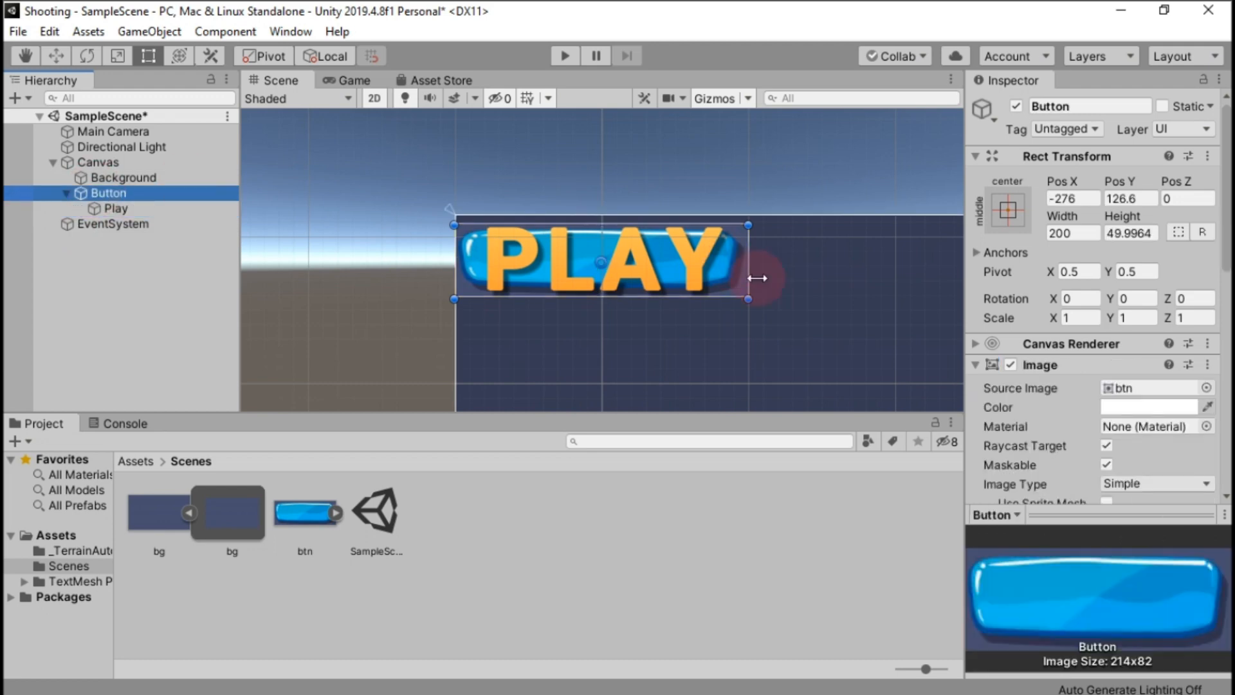
drag(748, 299, 794, 356)
click(819, 364)
click(699, 305)
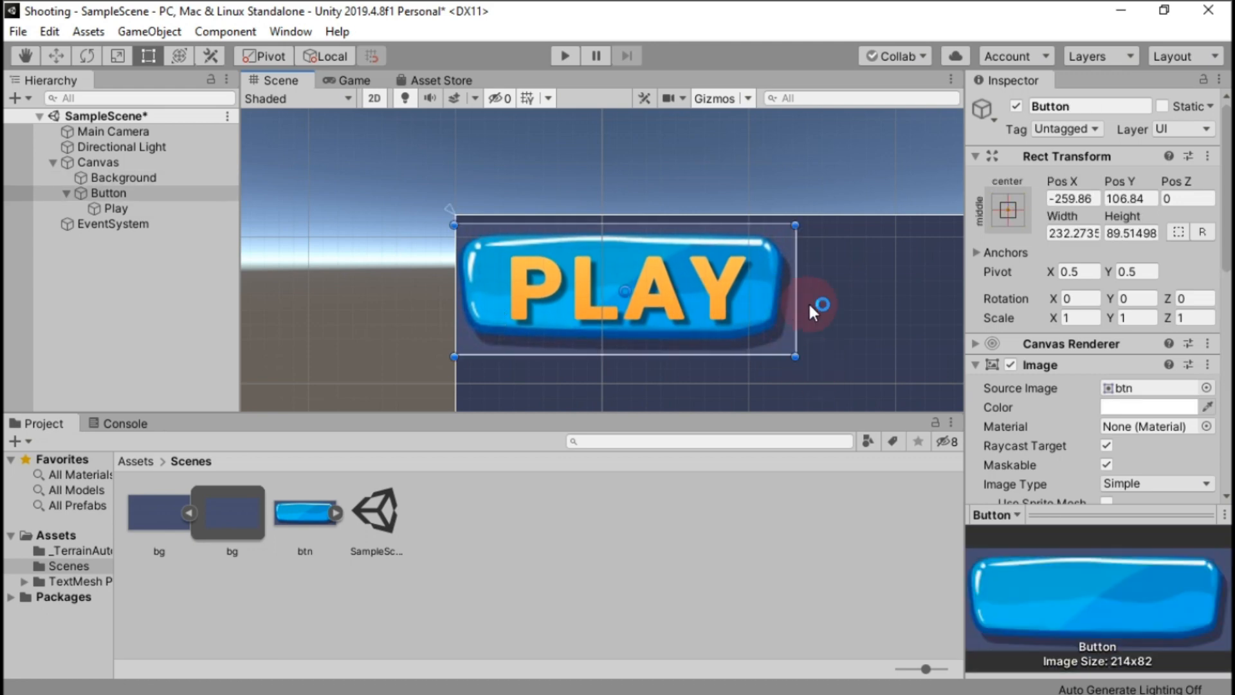
drag(795, 355, 753, 343)
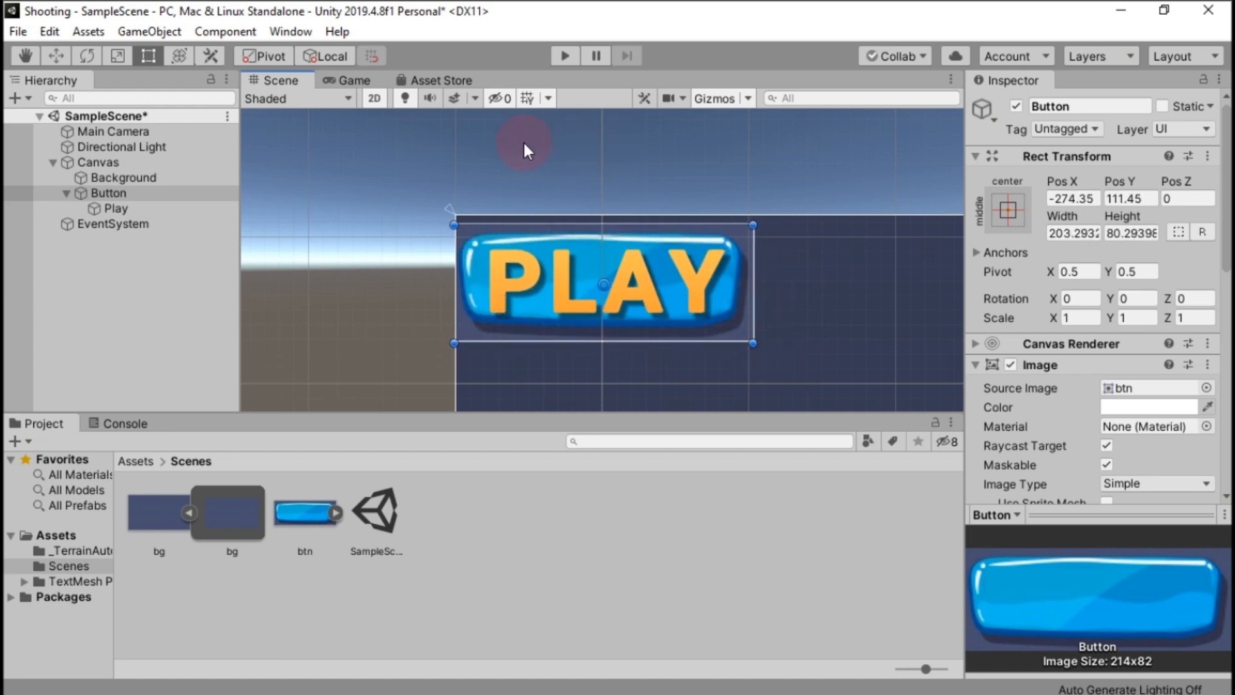
Step: Try the full stretch anchor preset on the Button and set it back to middle center
click(1008, 209)
click(1208, 500)
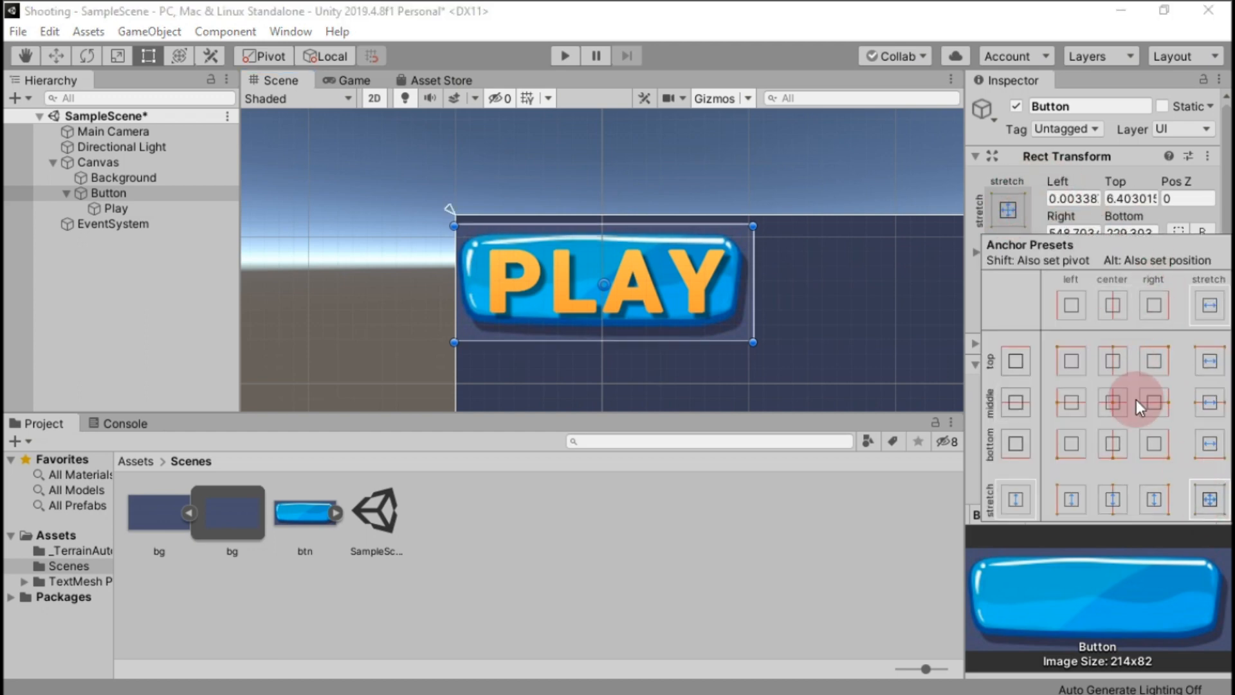
click(1112, 400)
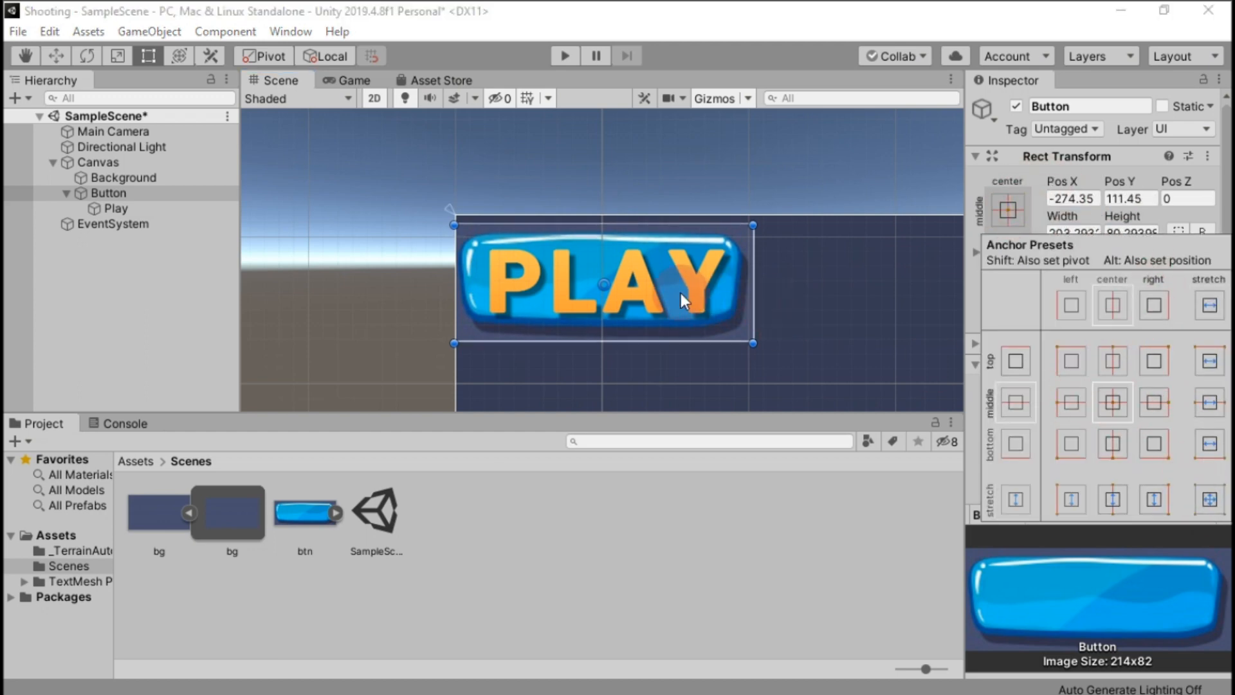
Step: Check how the Play text sits on the button in the Game view and return to the Scene view
click(116, 209)
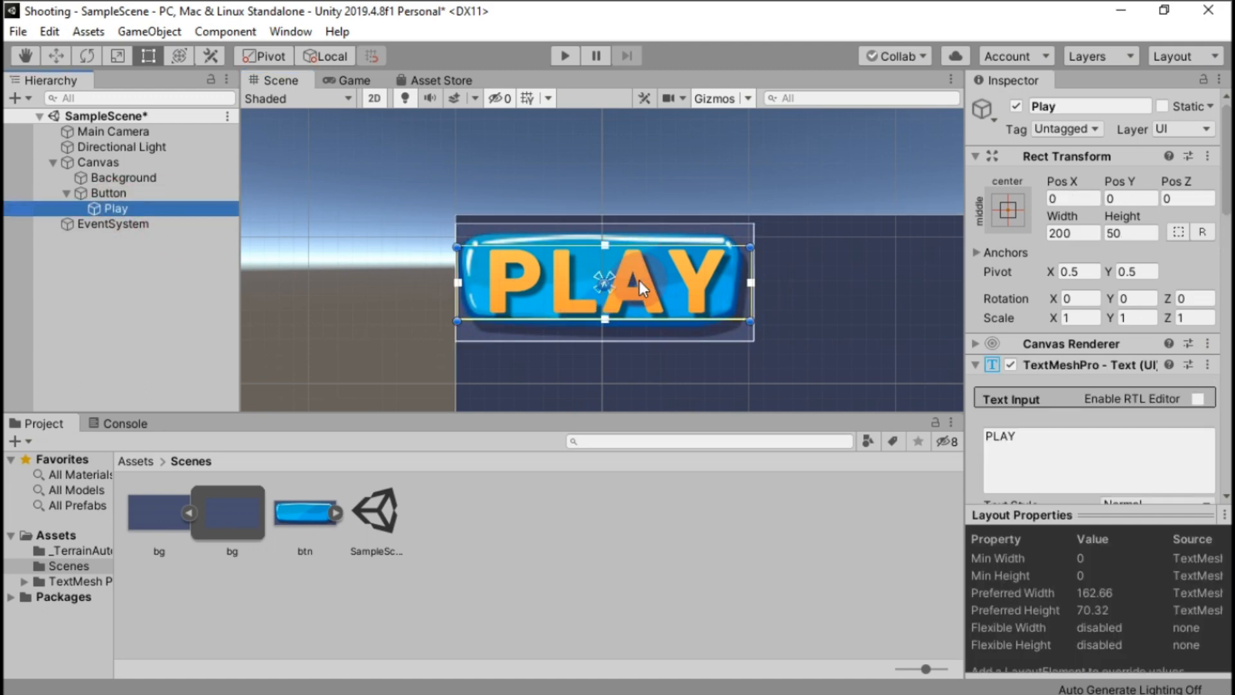
click(640, 279)
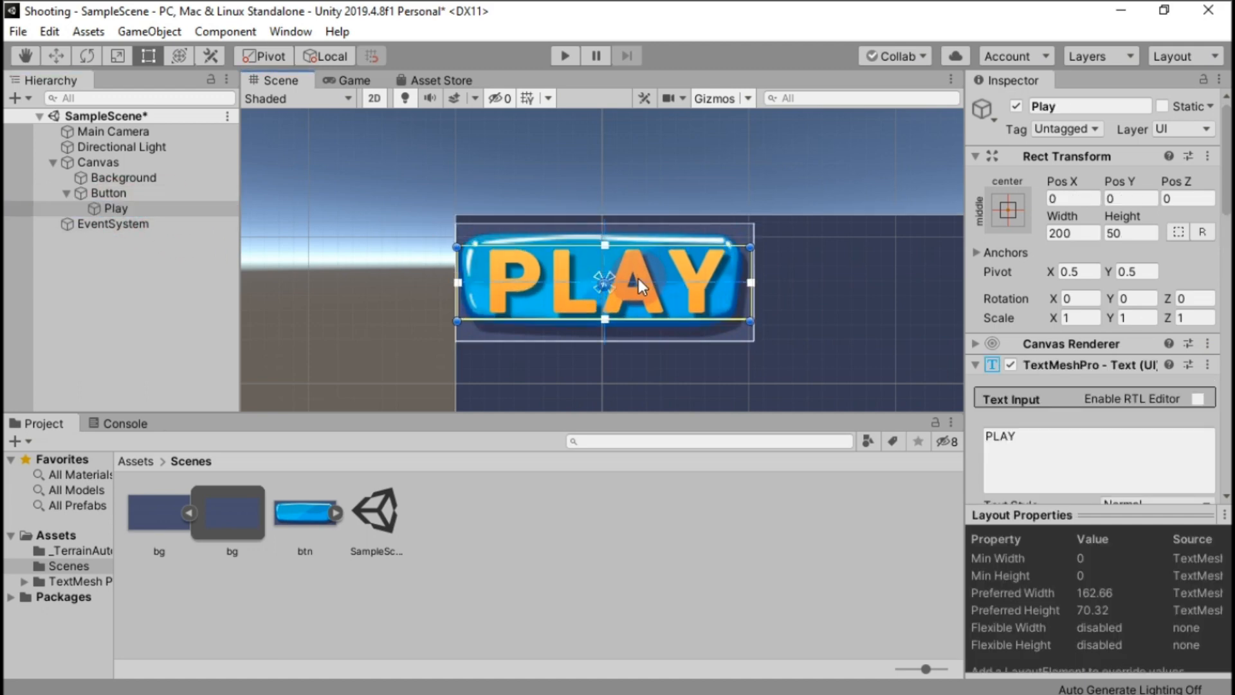
click(346, 80)
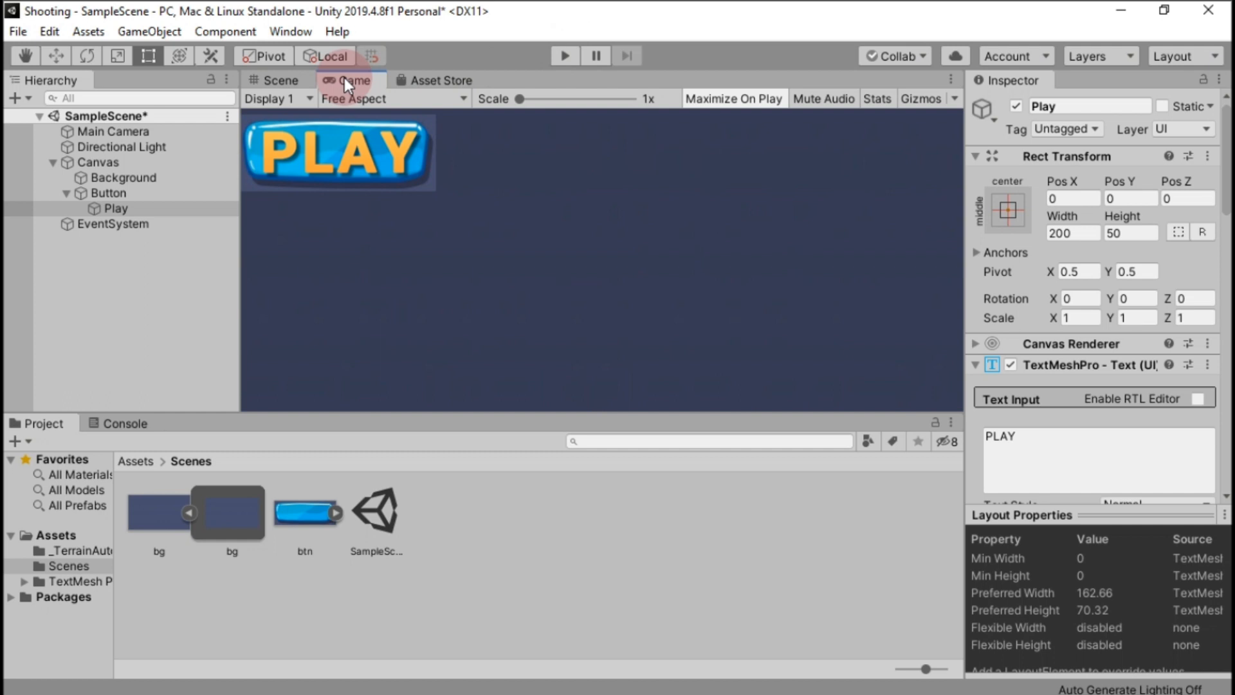
click(110, 207)
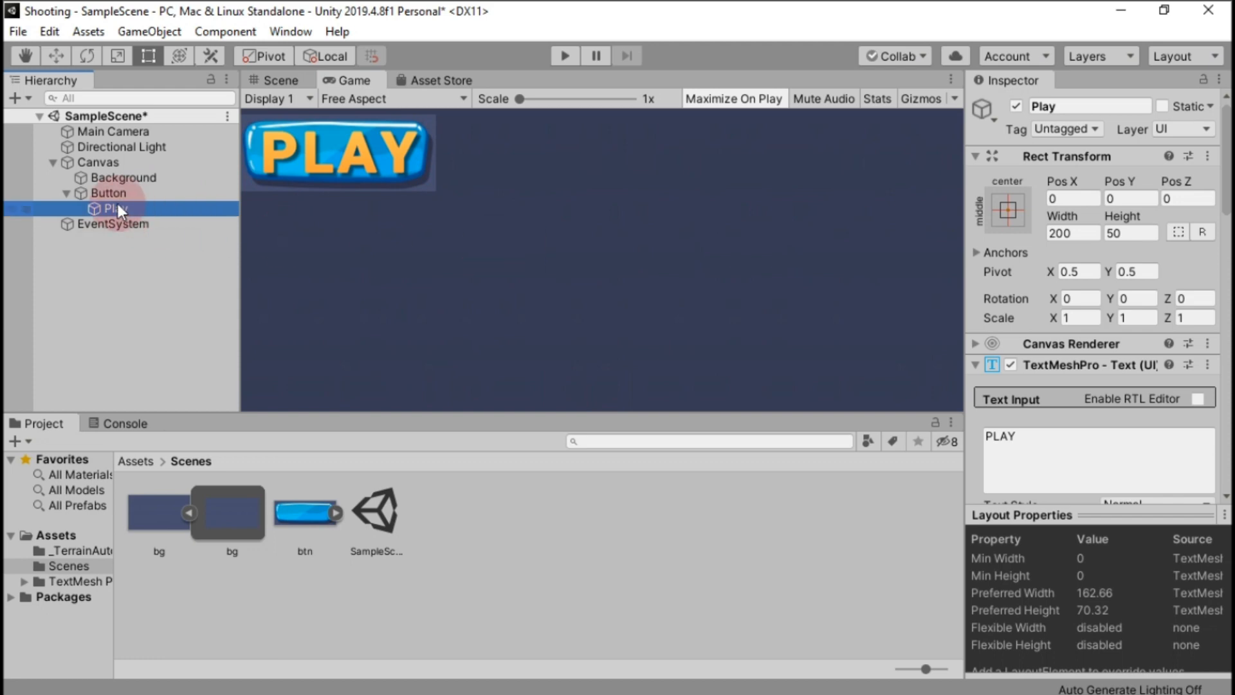
click(276, 79)
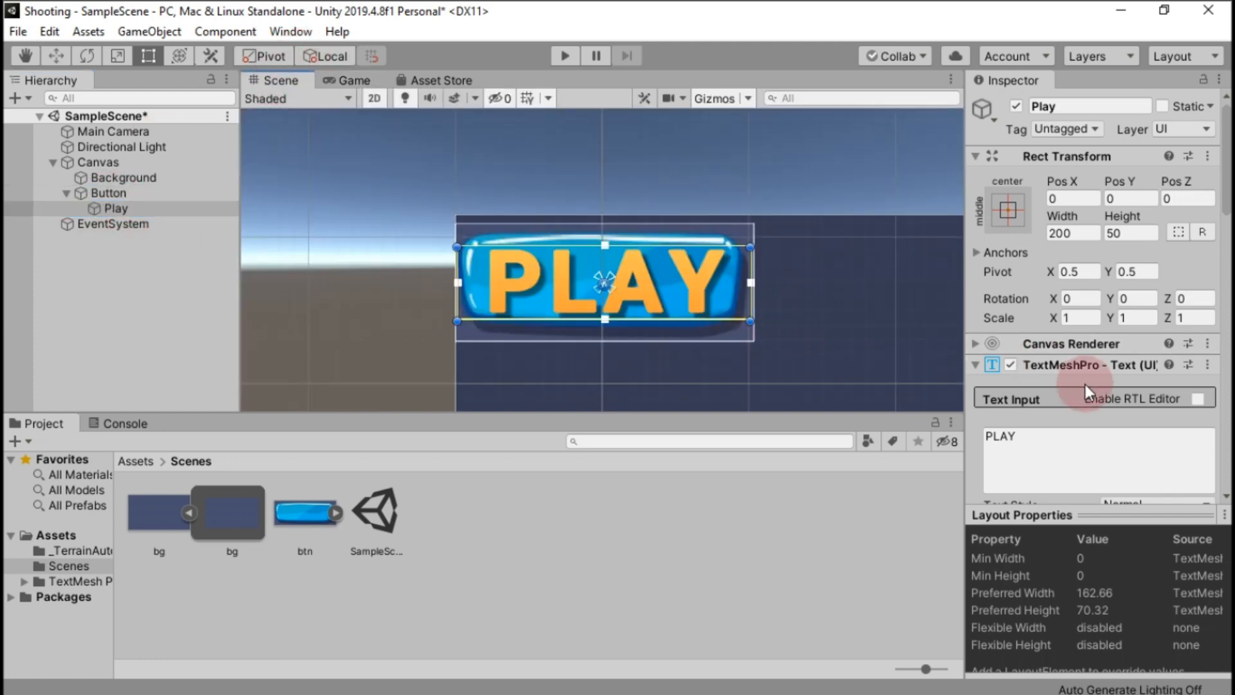
Step: Set the Play text's font size to 50
scroll(1085, 384, down, 10)
scroll(1147, 297, up, 10)
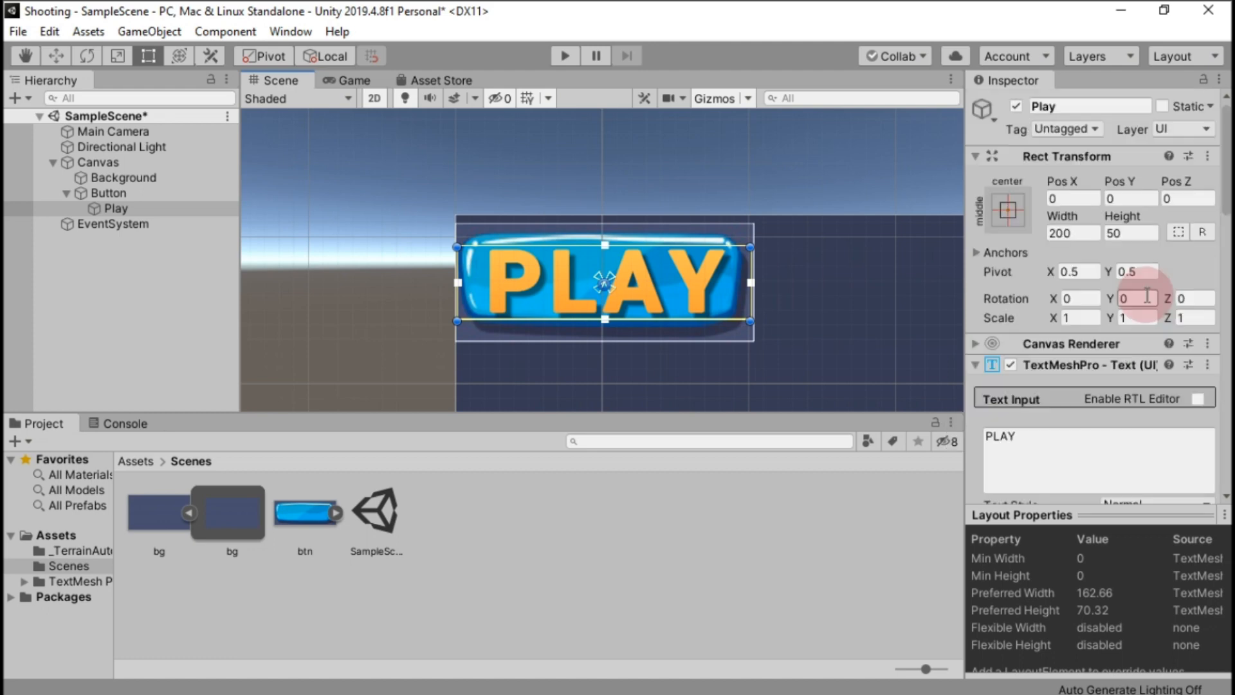
scroll(1147, 297, down, 3)
click(1122, 452)
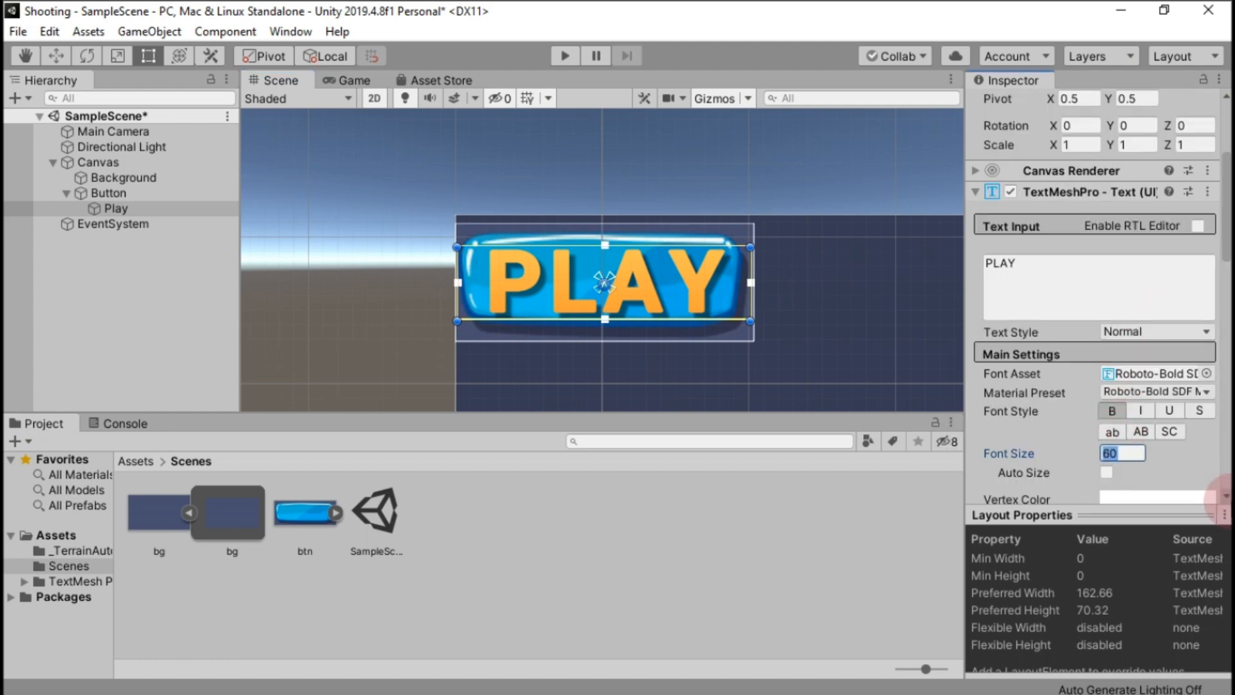
text(50)
click(859, 342)
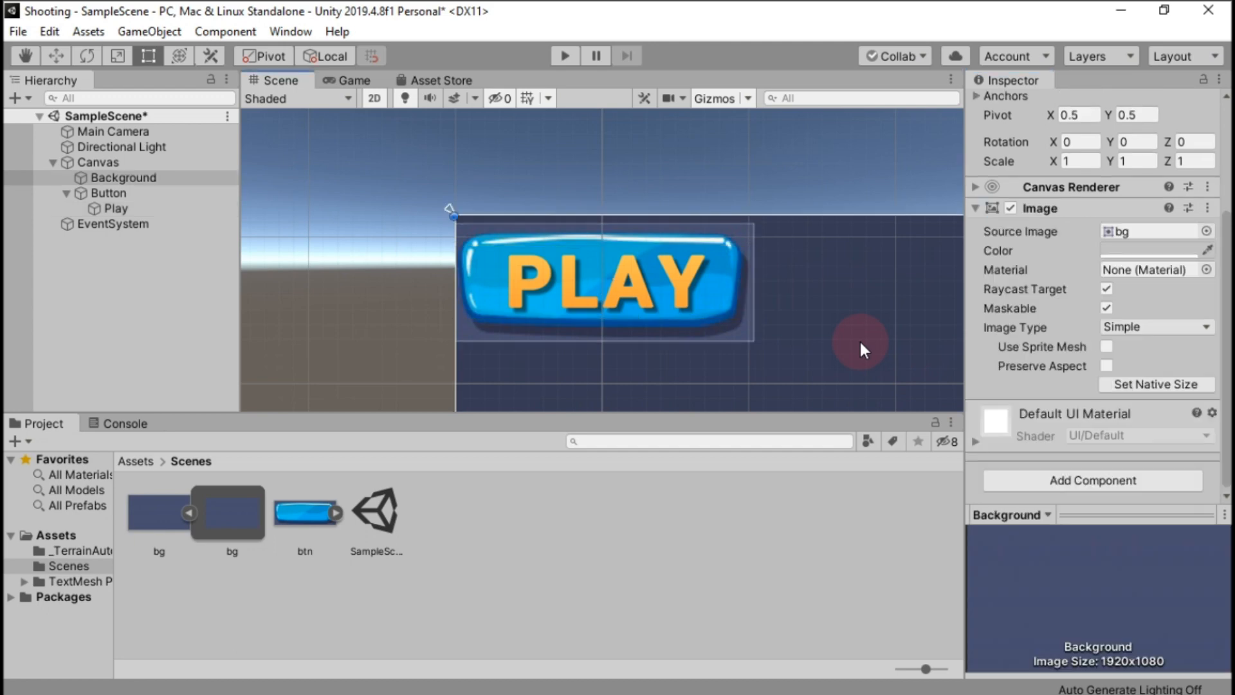
Step: Shrink the Button around the smaller PLAY text to about 173 by 75, checking the fit in the Game view
click(146, 197)
drag(751, 341, 704, 323)
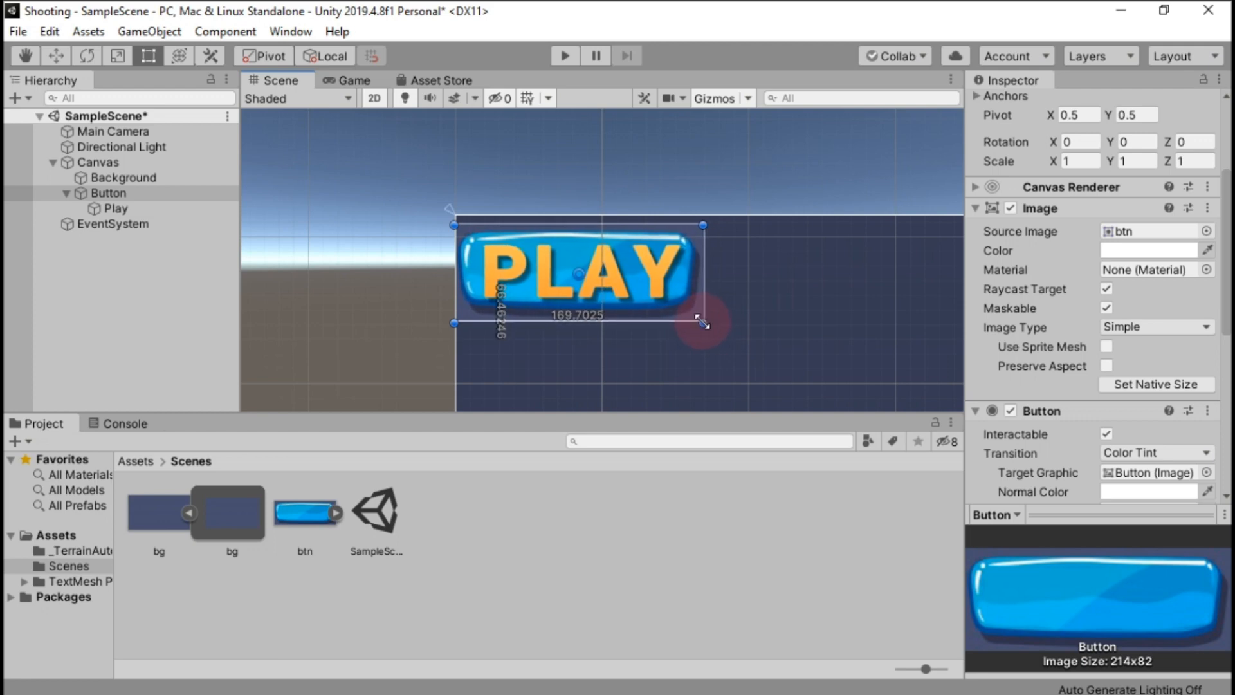
click(326, 88)
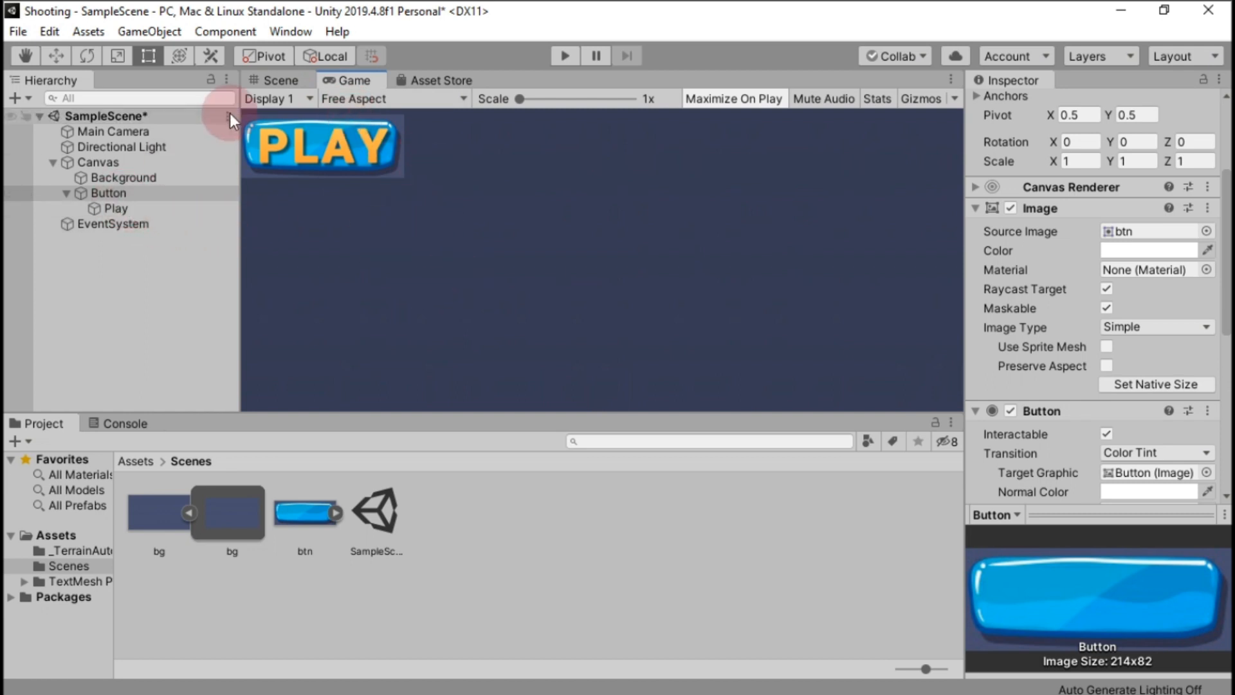
click(255, 84)
drag(705, 325, 709, 336)
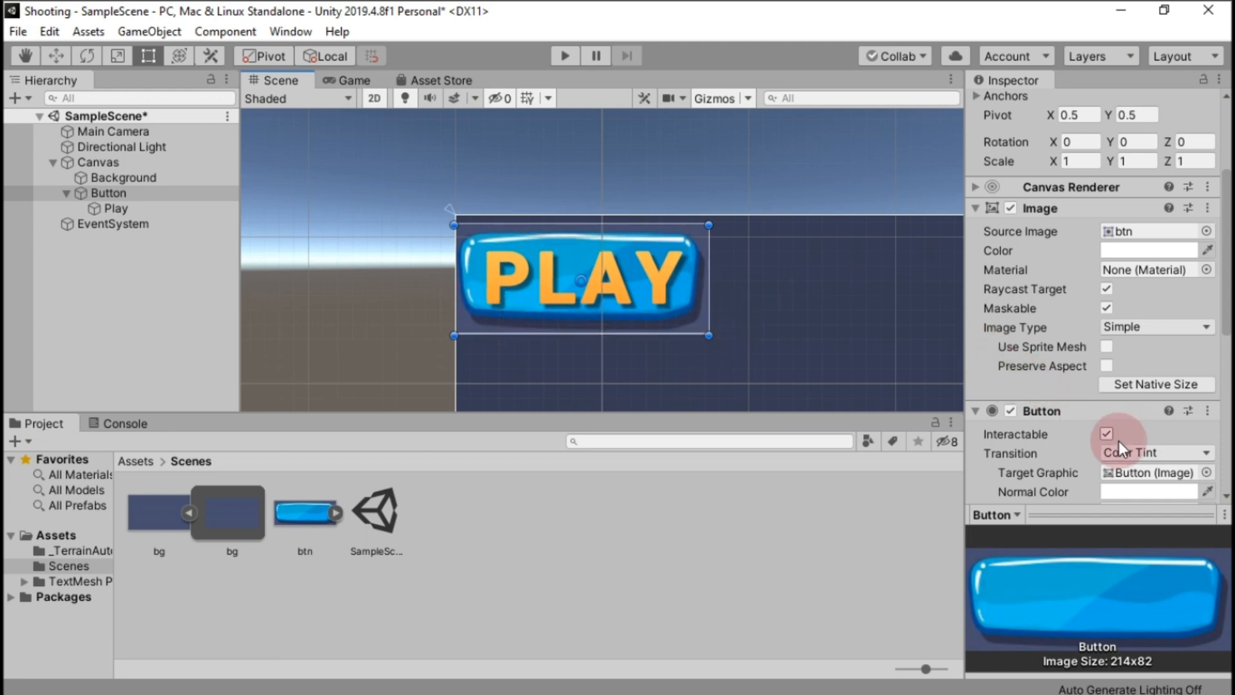
Step: Tint the Button's image with a color sampled from the screen and test the scene in Play mode
scroll(1121, 445, down, 5)
scroll(1120, 445, up, 8)
click(1207, 398)
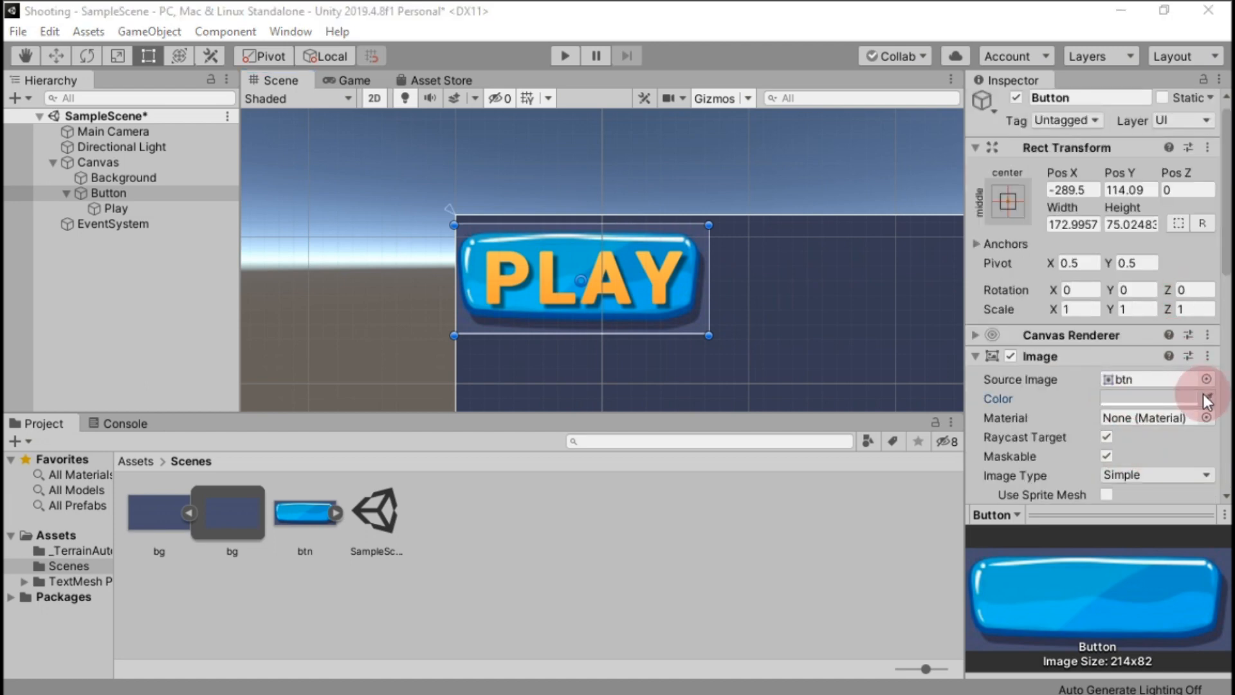
click(792, 246)
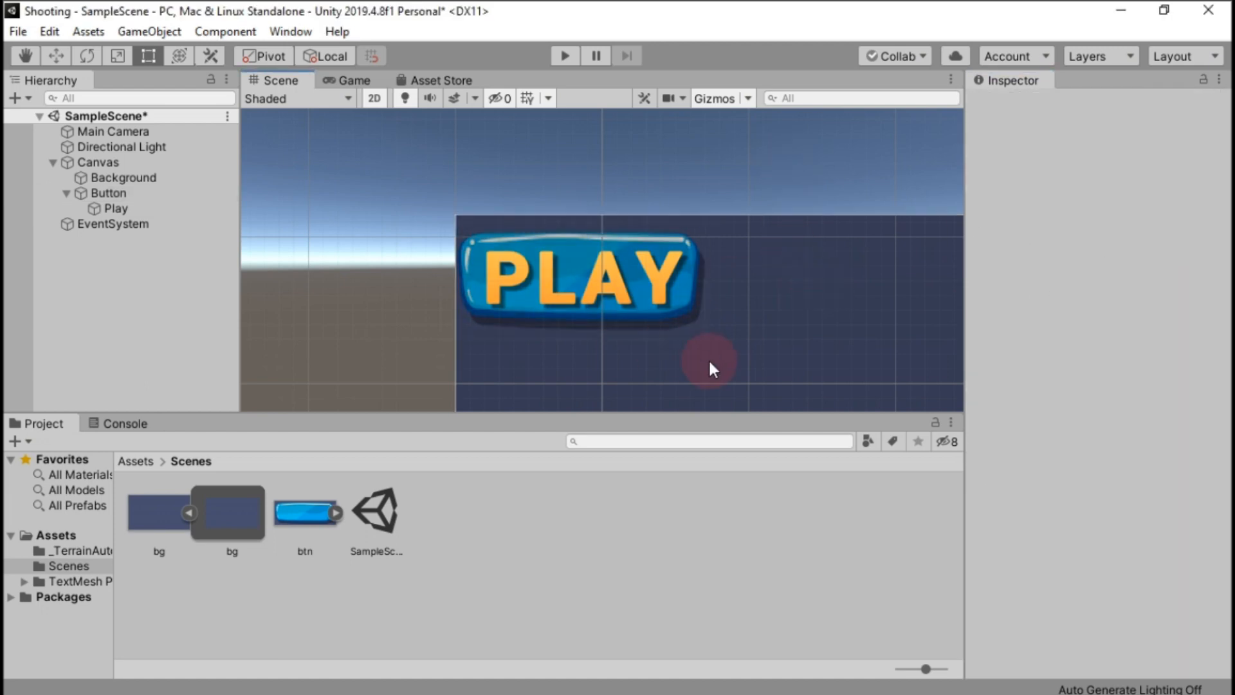
click(564, 63)
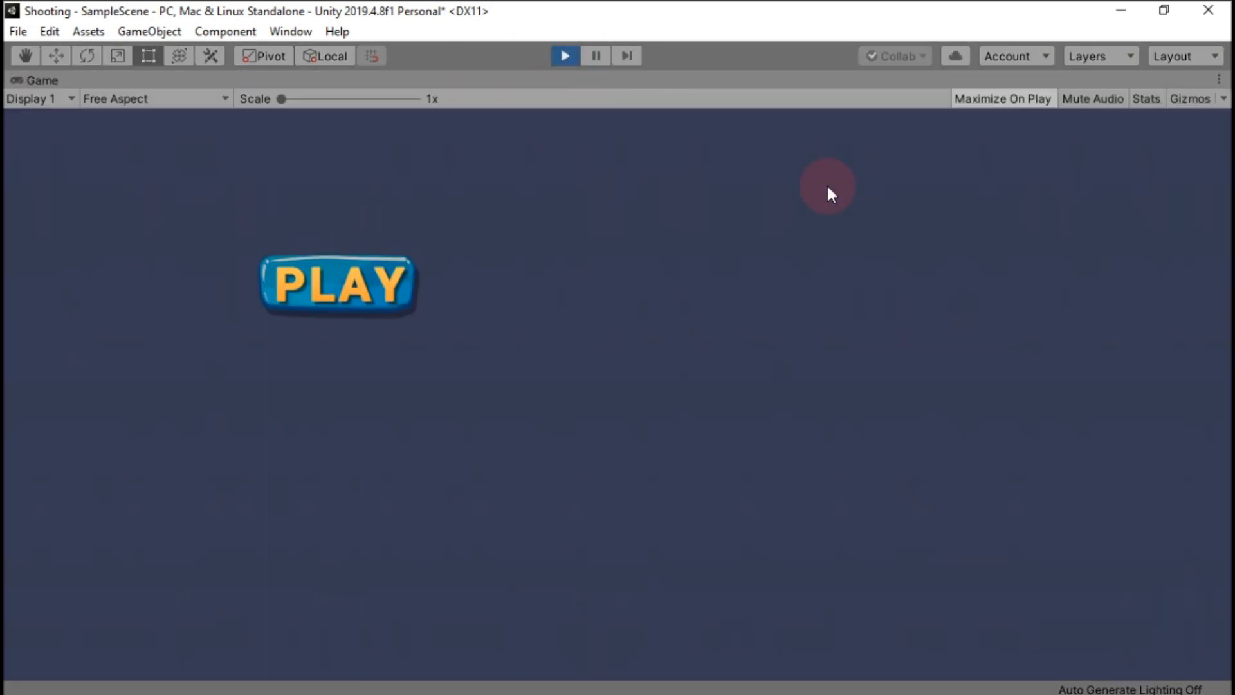
click(564, 56)
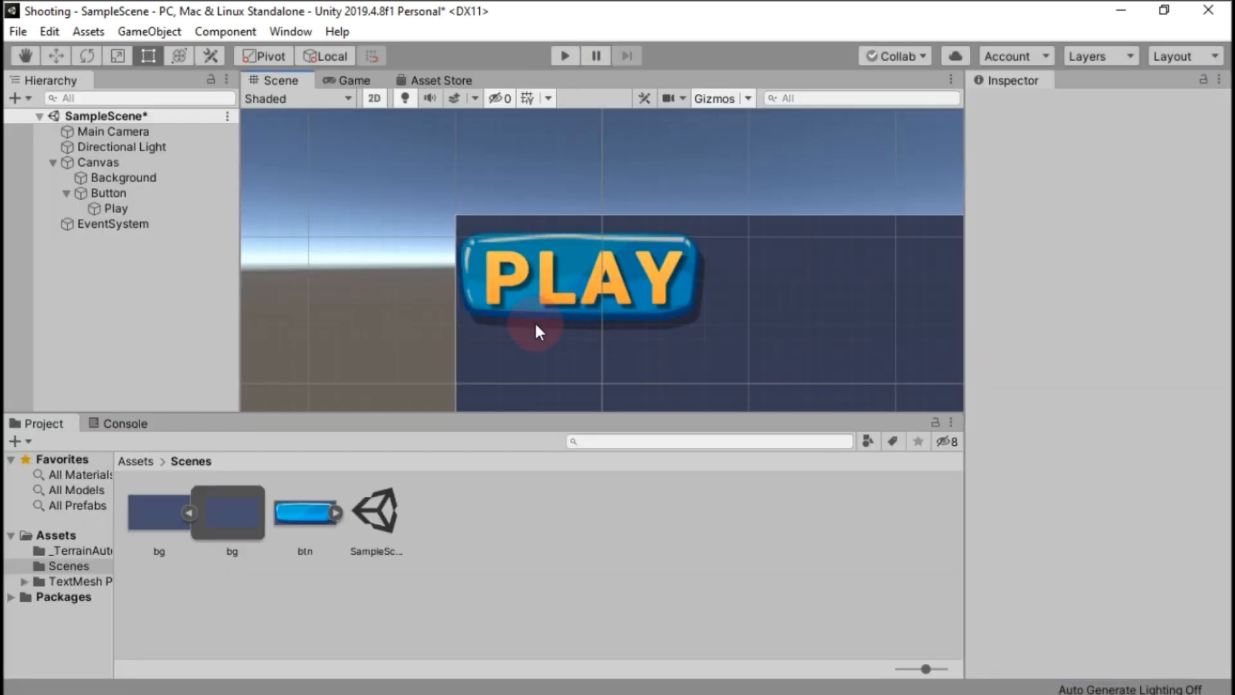
Step: Move the Button within the Canvas to about X -232, Y 120
scroll(628, 302, down, 5)
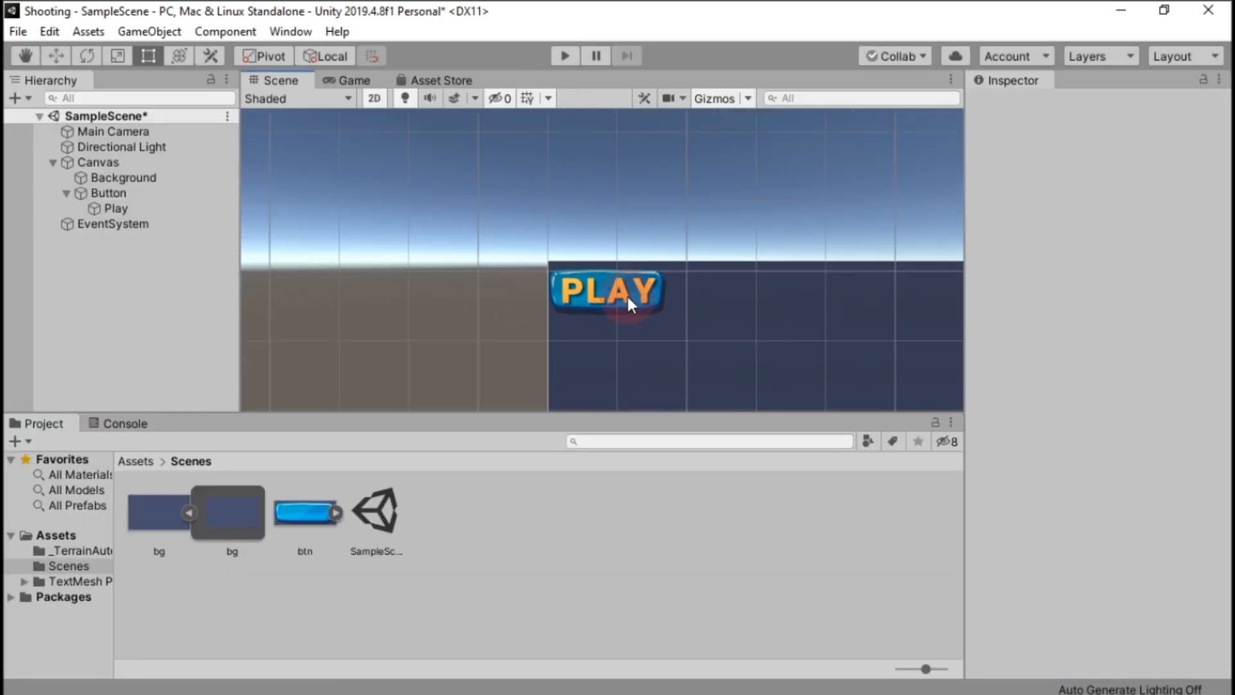
click(109, 193)
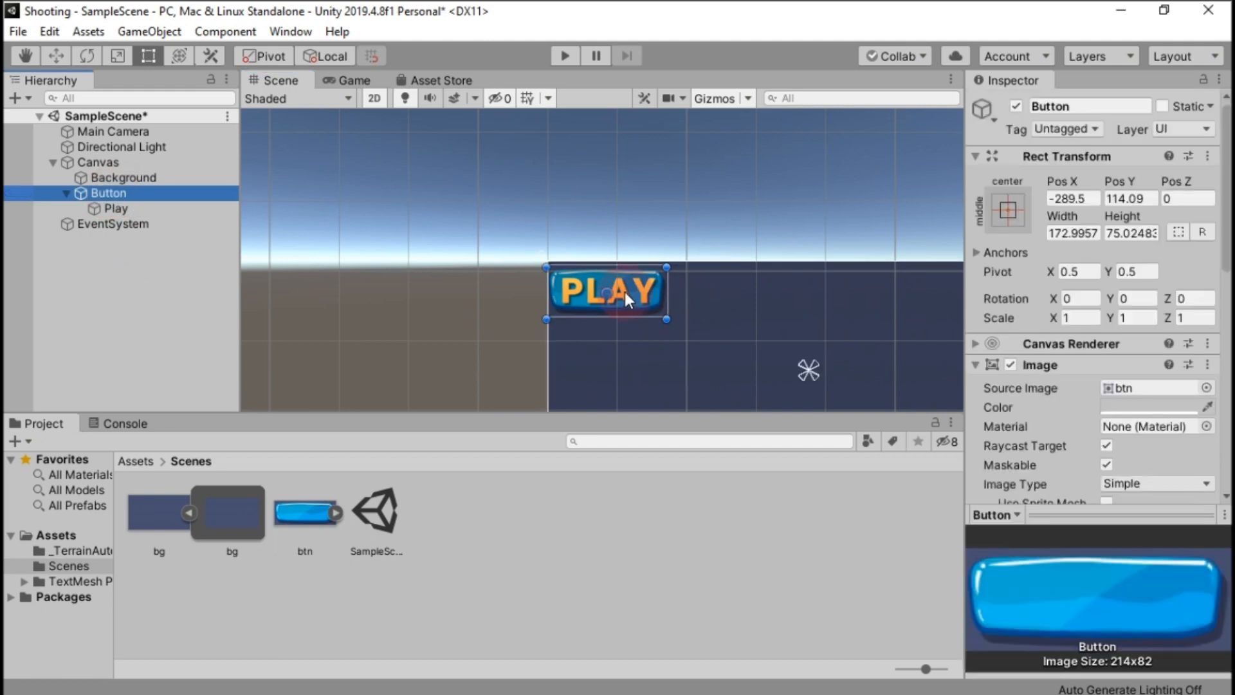
click(660, 291)
drag(660, 291, 667, 291)
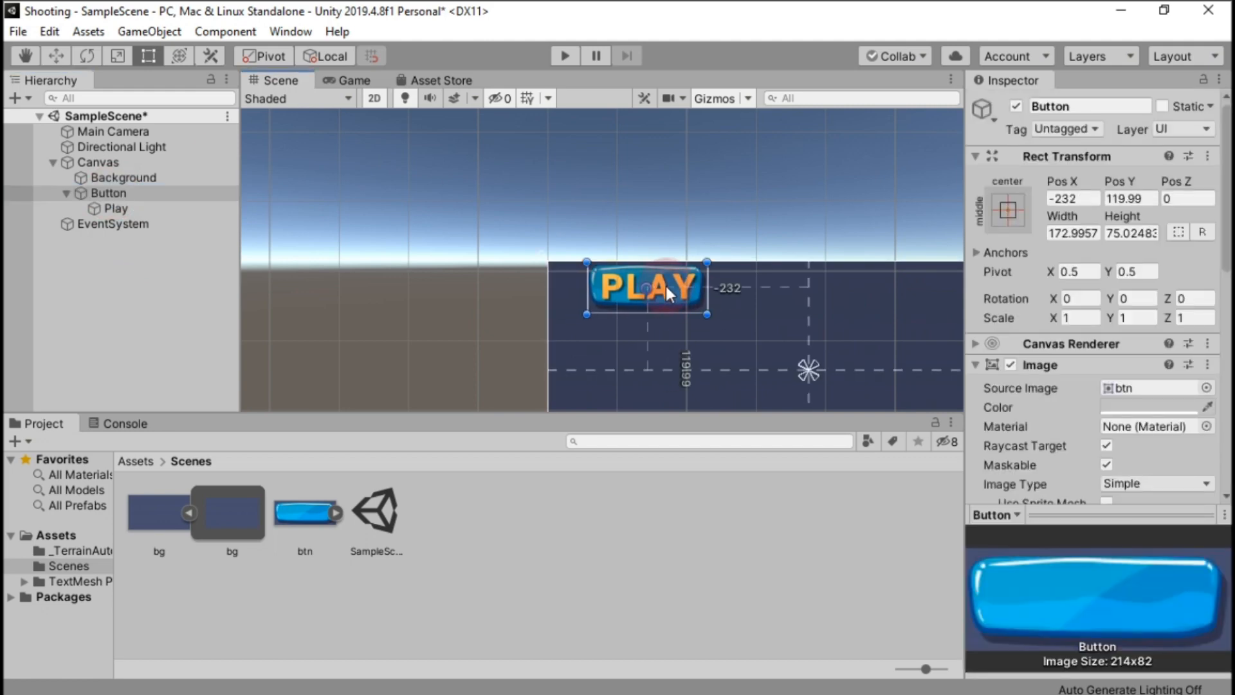
Step: Rename the Button object as PlayButton
right_click(86, 194)
click(141, 261)
key(Home)
text(Play)
key(Return)
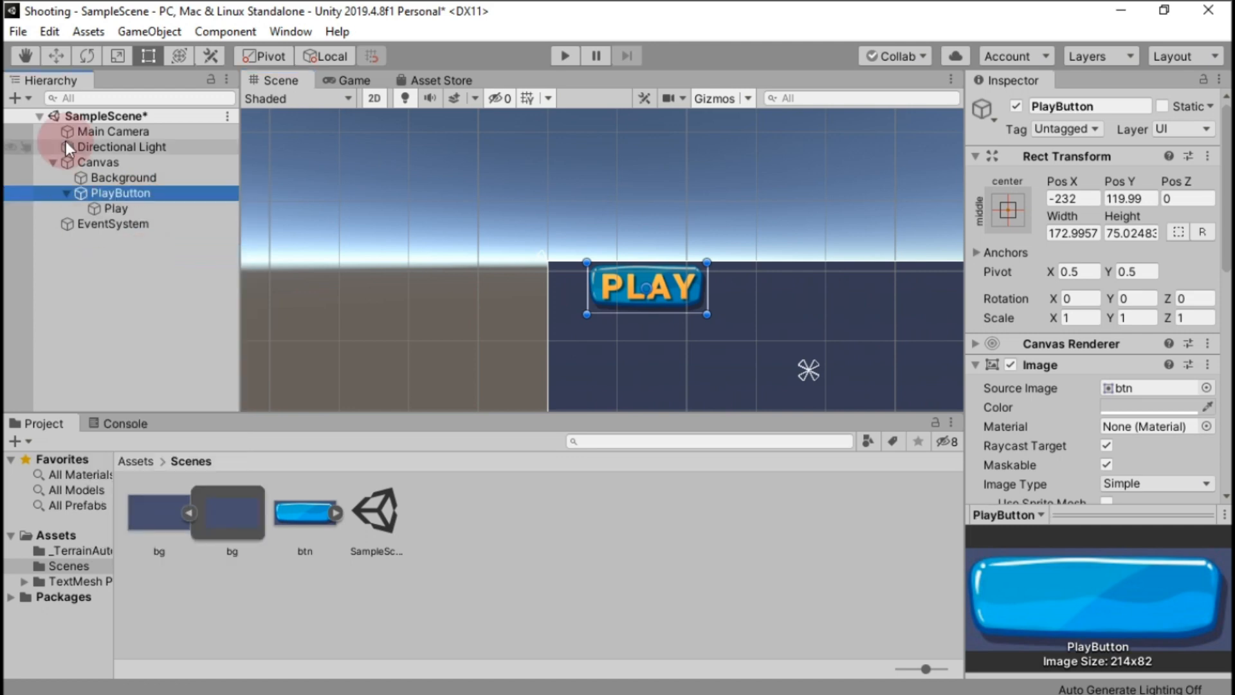
Step: Collapse PlayButton in the hierarchy and duplicate it
click(67, 193)
right_click(105, 191)
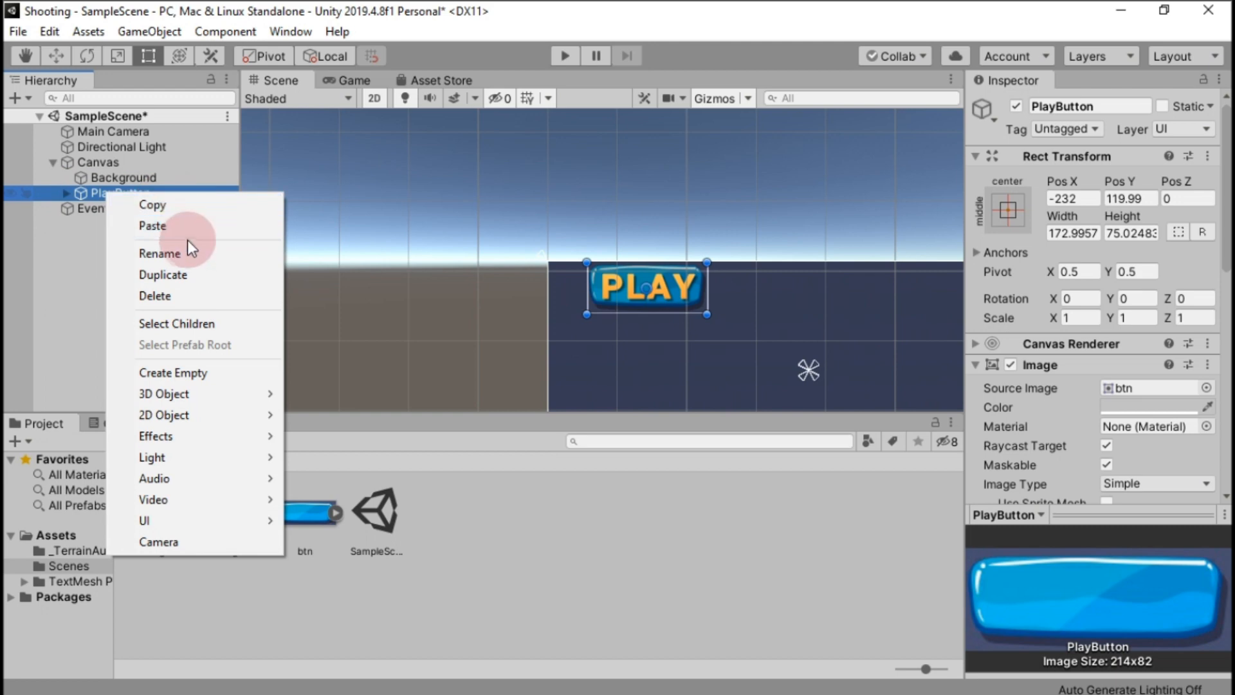
click(184, 271)
Step: Rename the duplicated button as PauseButton
right_click(119, 206)
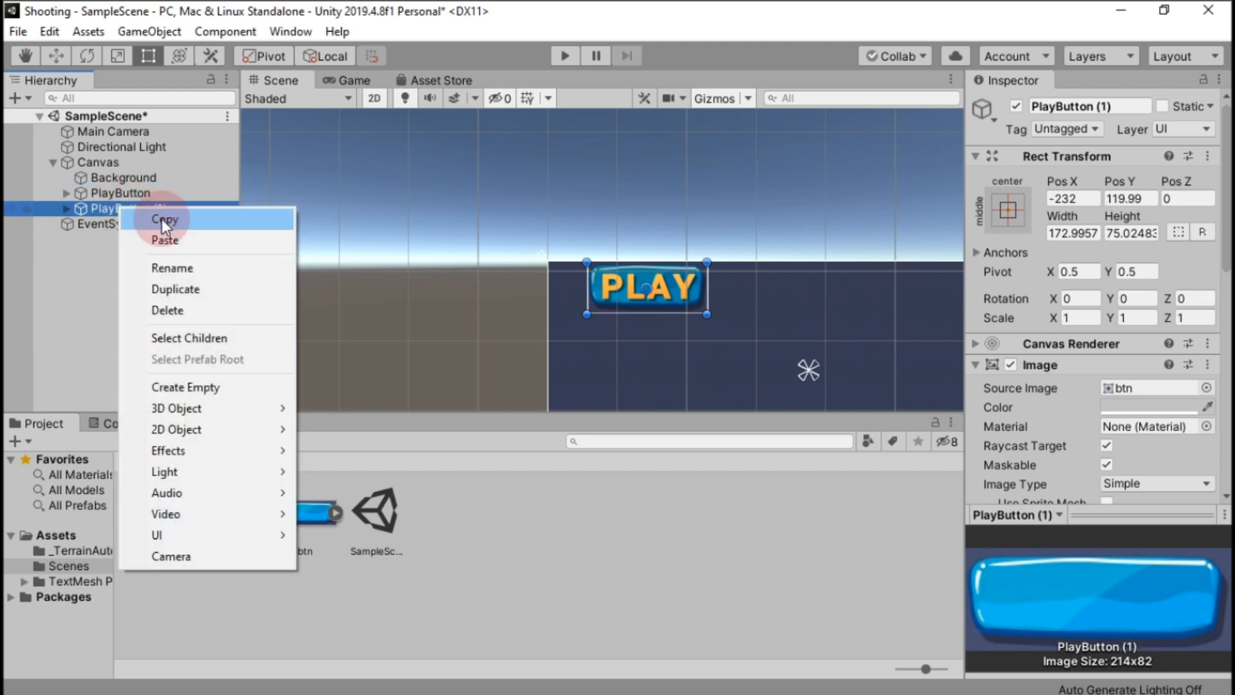
click(172, 264)
key(End)
key(BackSpace)
key(BackSpace)
key(BackSpace)
key(BackSpace)
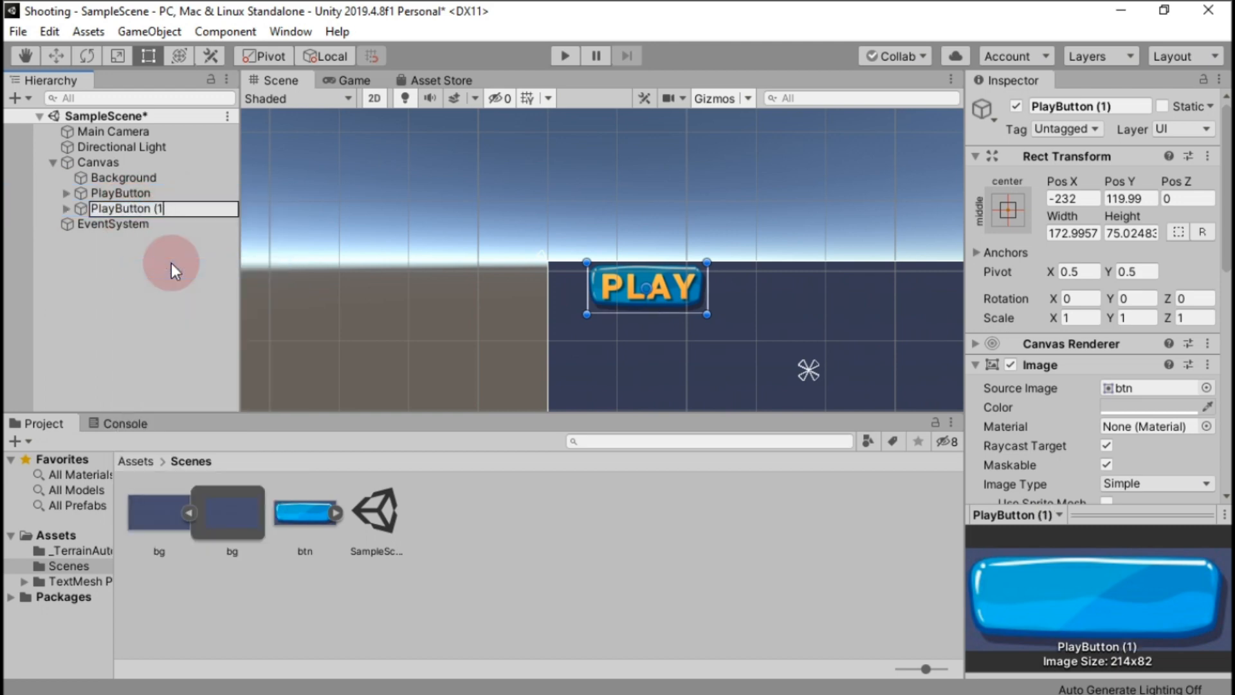
key(Left)
key(Left)
key(Left)
key(Left)
key(Left)
key(Left)
key(BackSpace)
key(BackSpace)
key(BackSpace)
text(ayse)
key(BackSpace)
key(BackSpace)
key(BackSpace)
text(use)
key(Return)
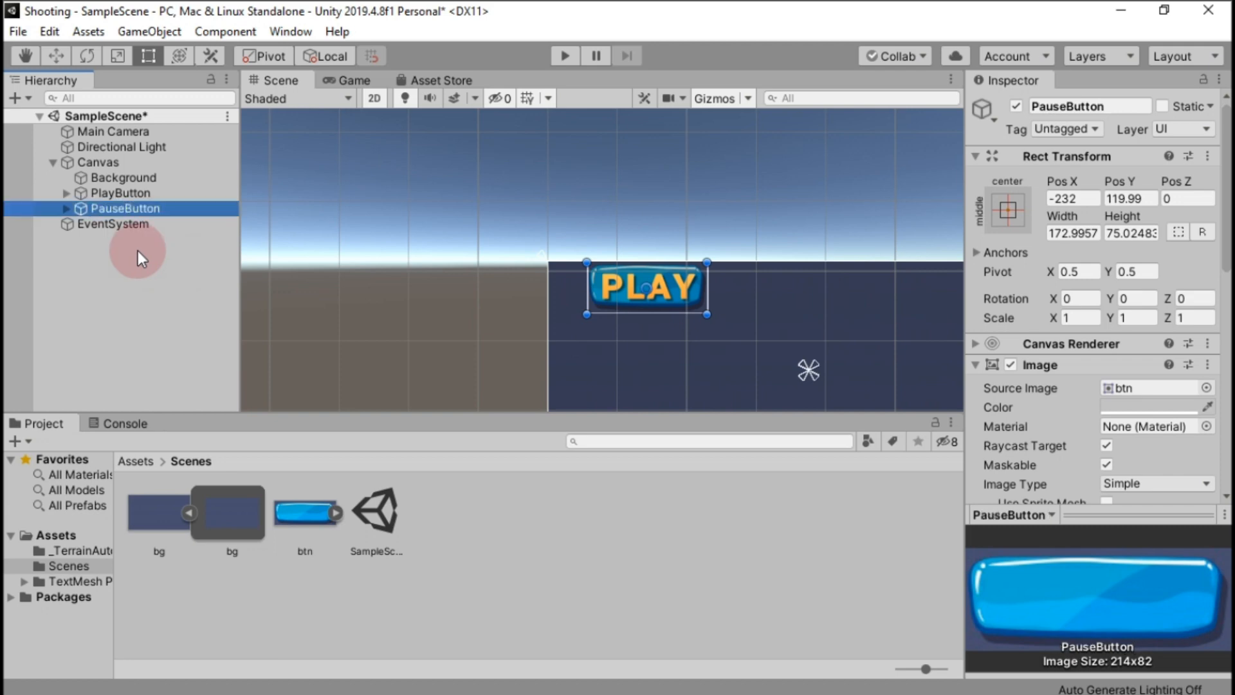
Step: Change the label text inside PauseButton to PAUSE
click(69, 219)
click(66, 208)
click(113, 224)
double_click(997, 437)
text(PAUSE)
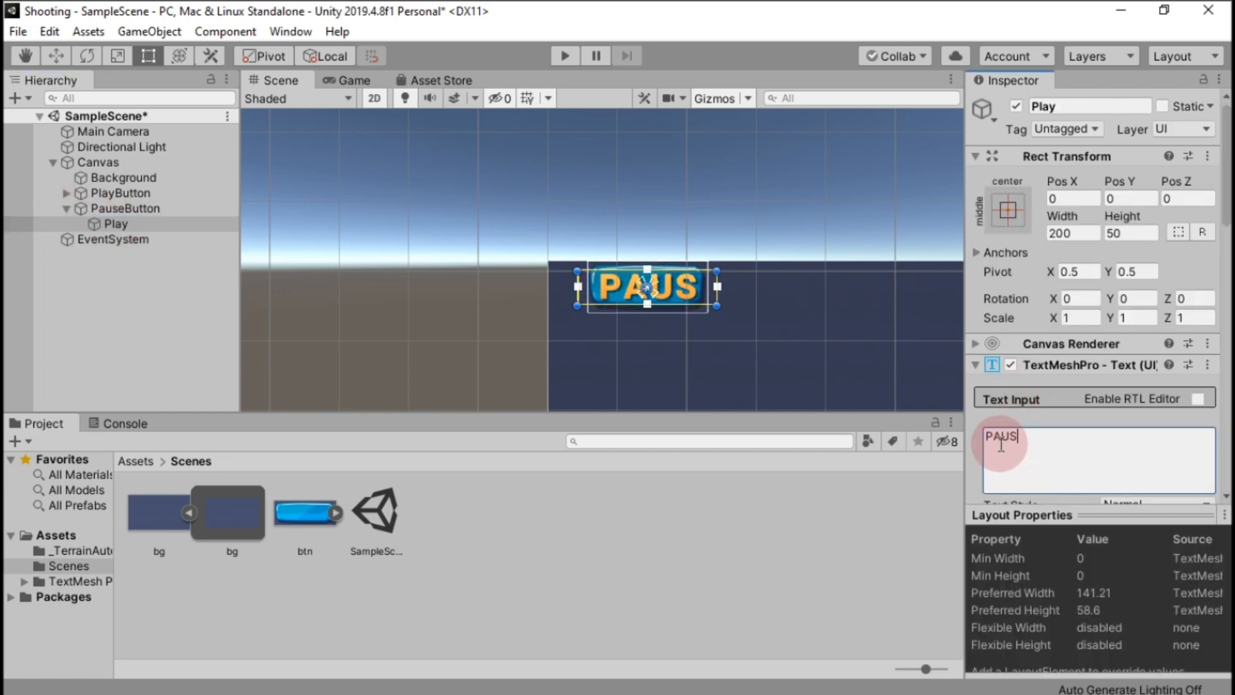
Step: Rename PauseButton's child text object as Pause
right_click(146, 226)
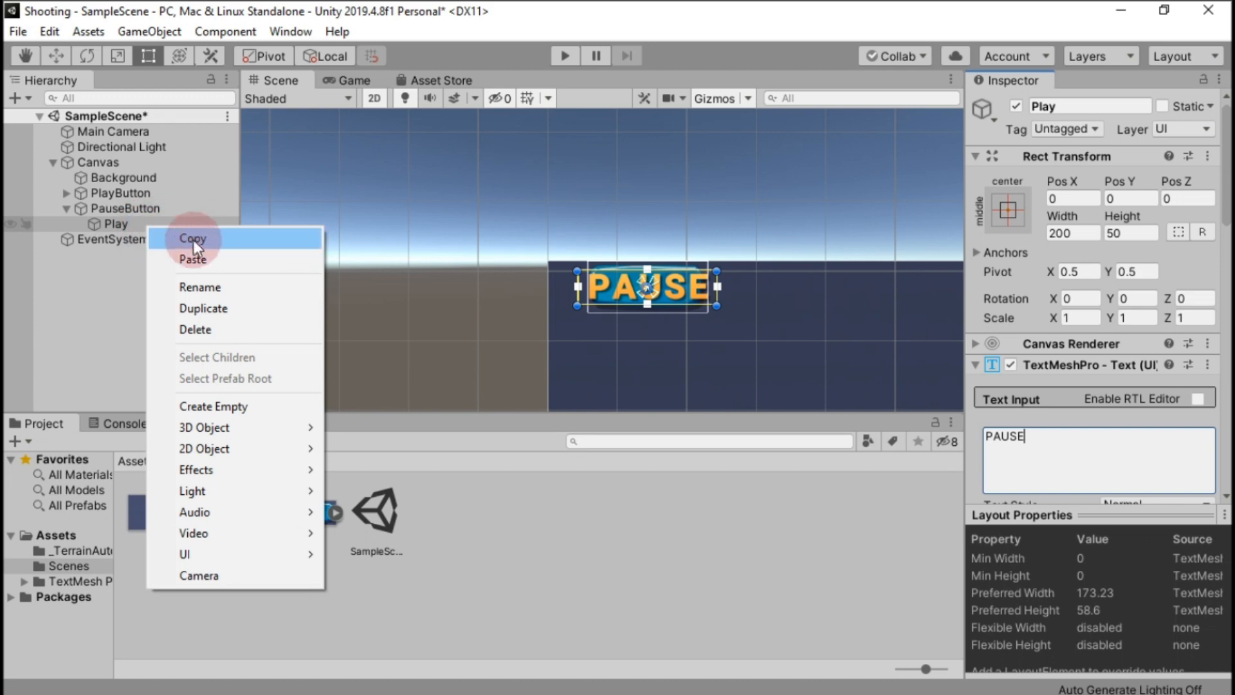
click(200, 281)
text(Pla)
key(BackSpace)
key(BackSpace)
text(aus)
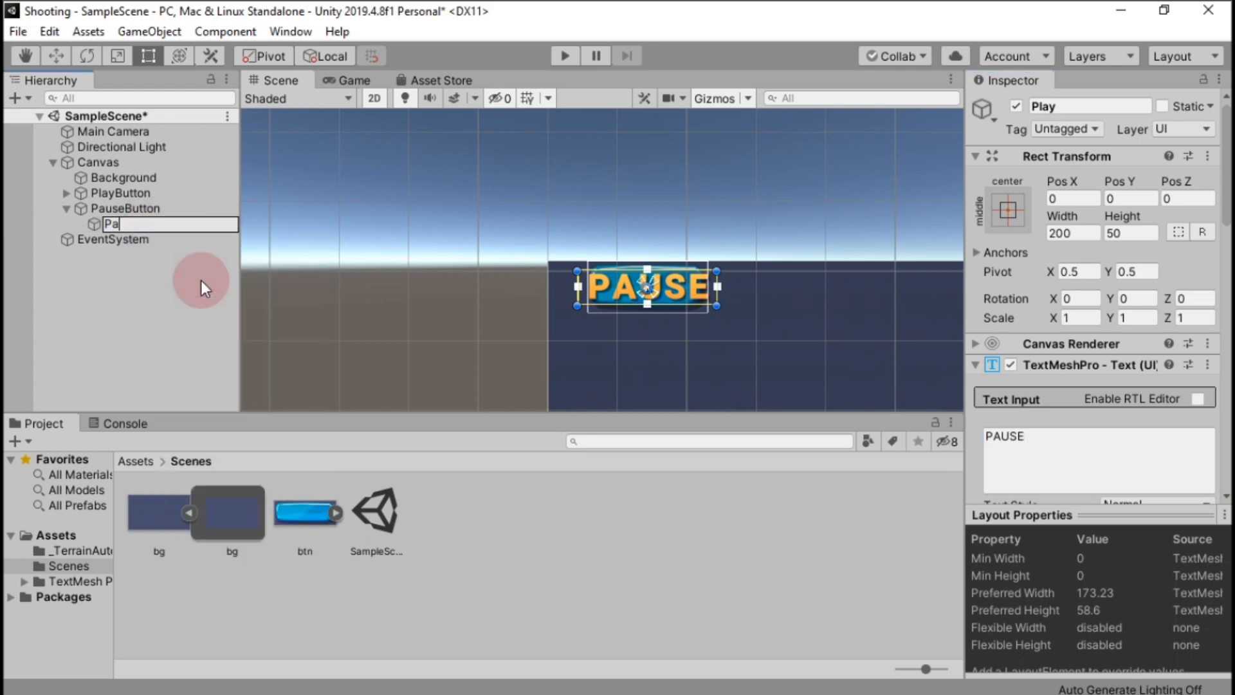
key(BackSpace)
key(BackSpace)
text(use)
key(Return)
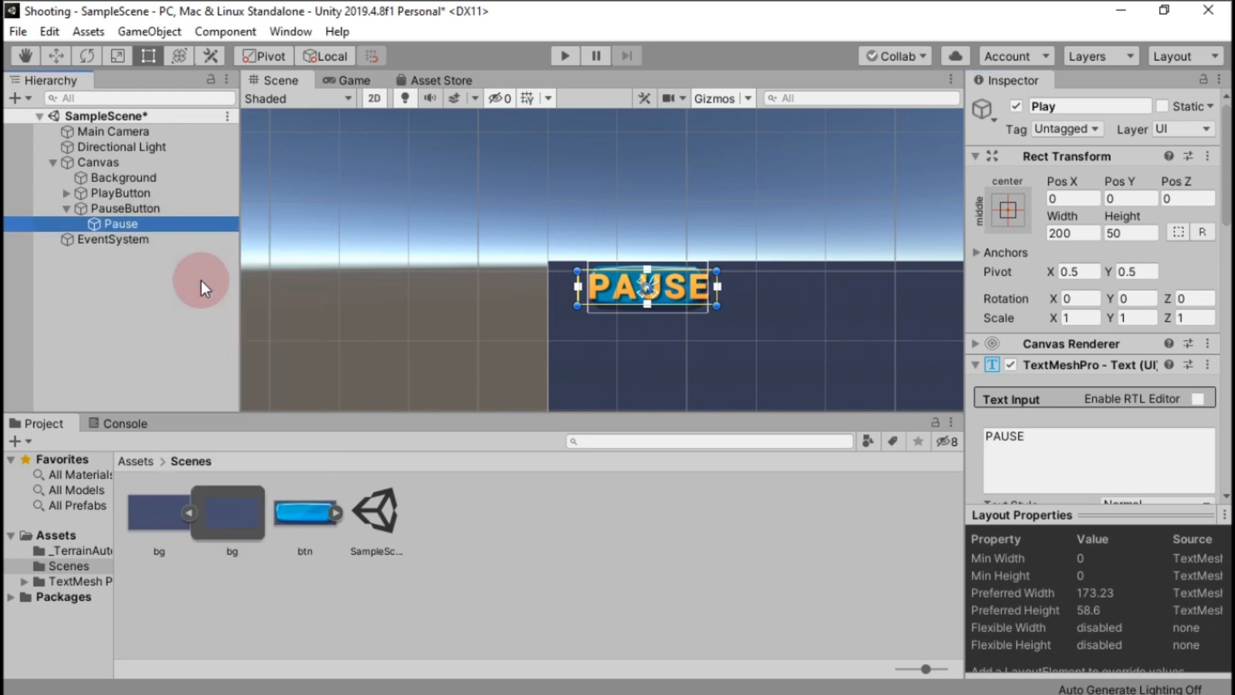
Step: Move PauseButton straight down below PlayButton, to about Pos Y 52
click(118, 194)
click(121, 207)
drag(681, 291, 676, 336)
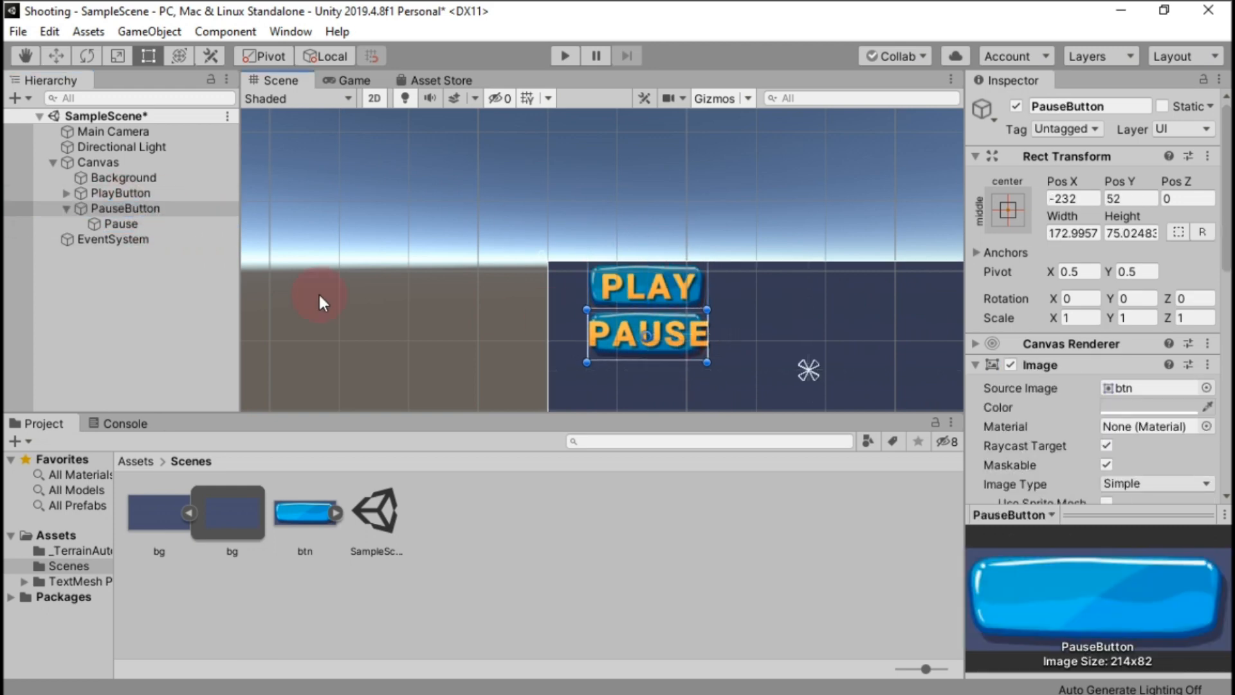
Step: Widen PauseButton to about 231 by 76 so it fits its label, and centre it beneath PlayButton
click(129, 224)
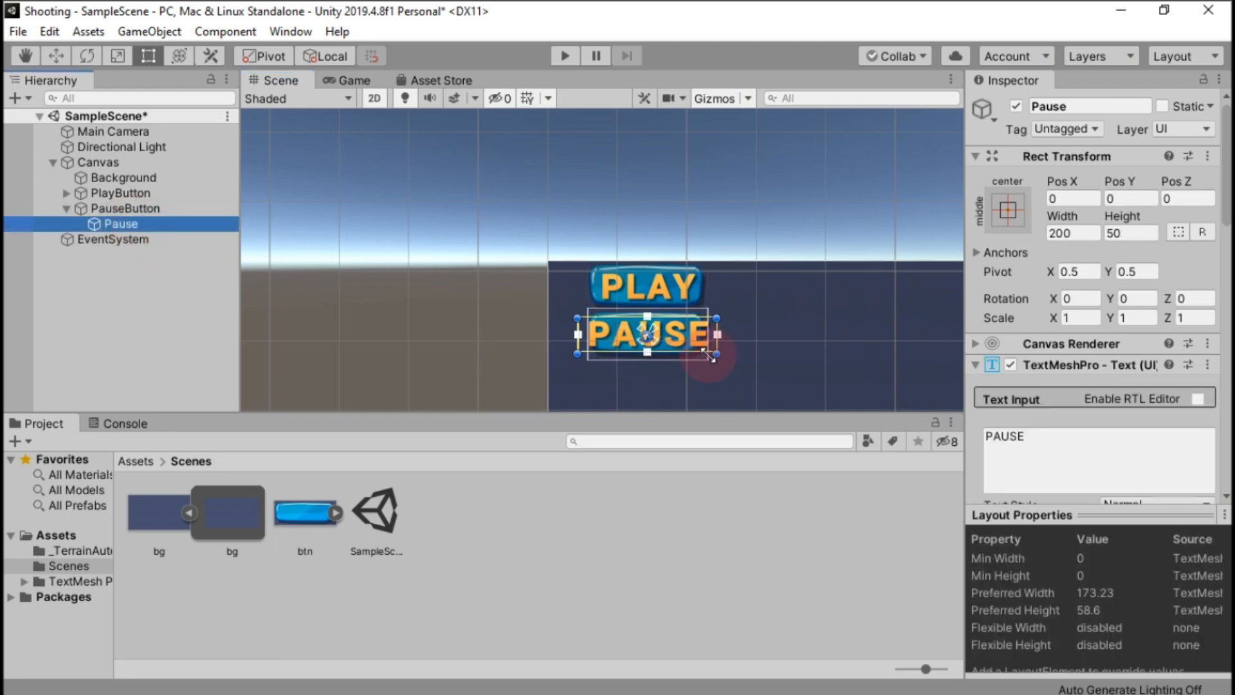
click(175, 209)
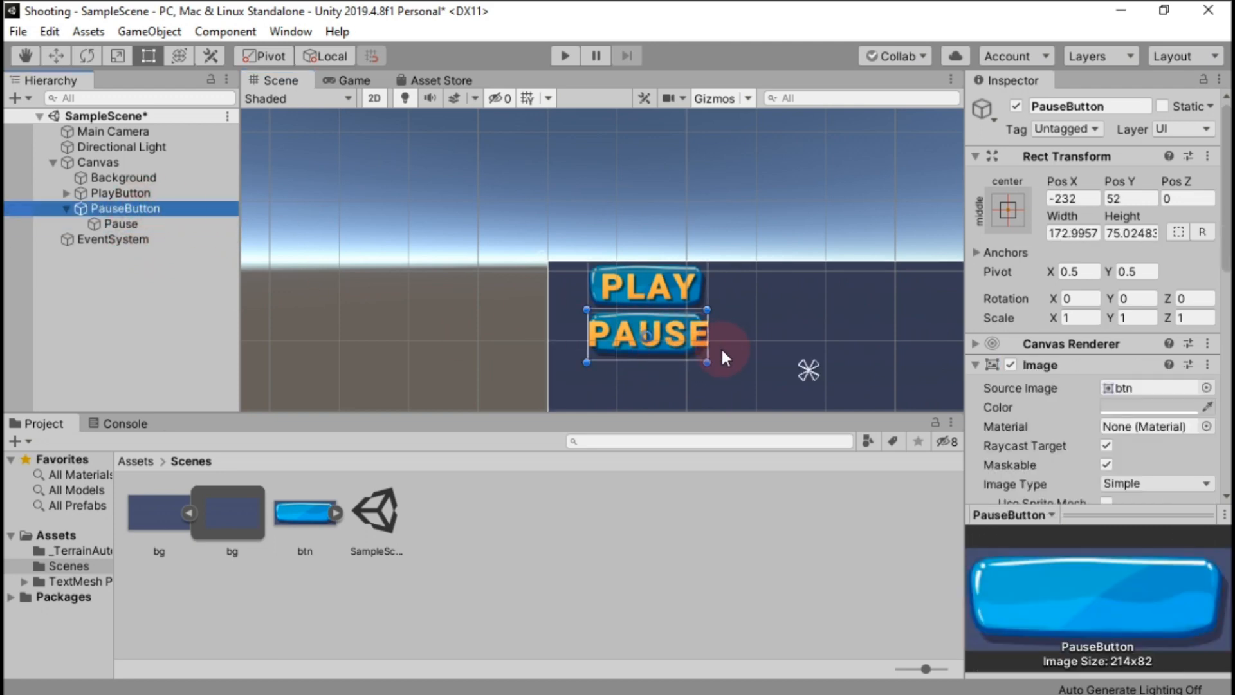
drag(707, 363, 745, 365)
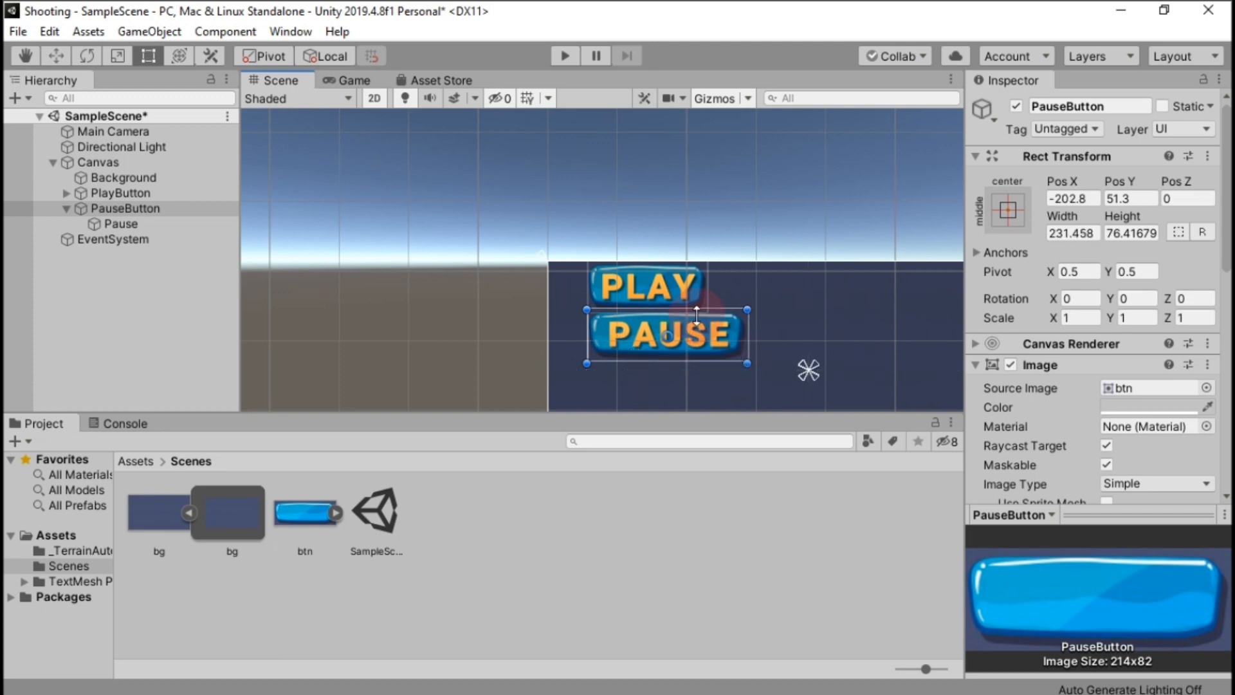
mouse_move(702, 323)
mouse_down()
mouse_move(679, 349)
mouse_move(680, 334)
mouse_up()
click(797, 336)
scroll(786, 334, down, 2)
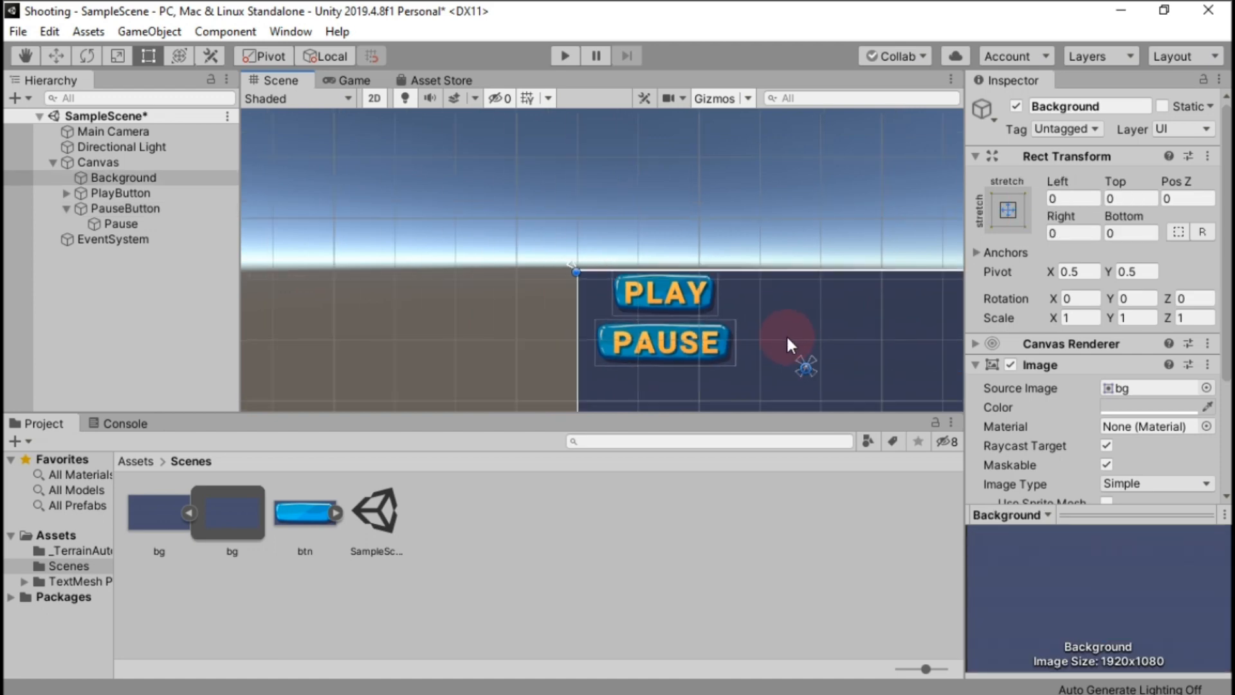
Step: Duplicate PlayButton and rename the copy as ExitButton
right_click(121, 194)
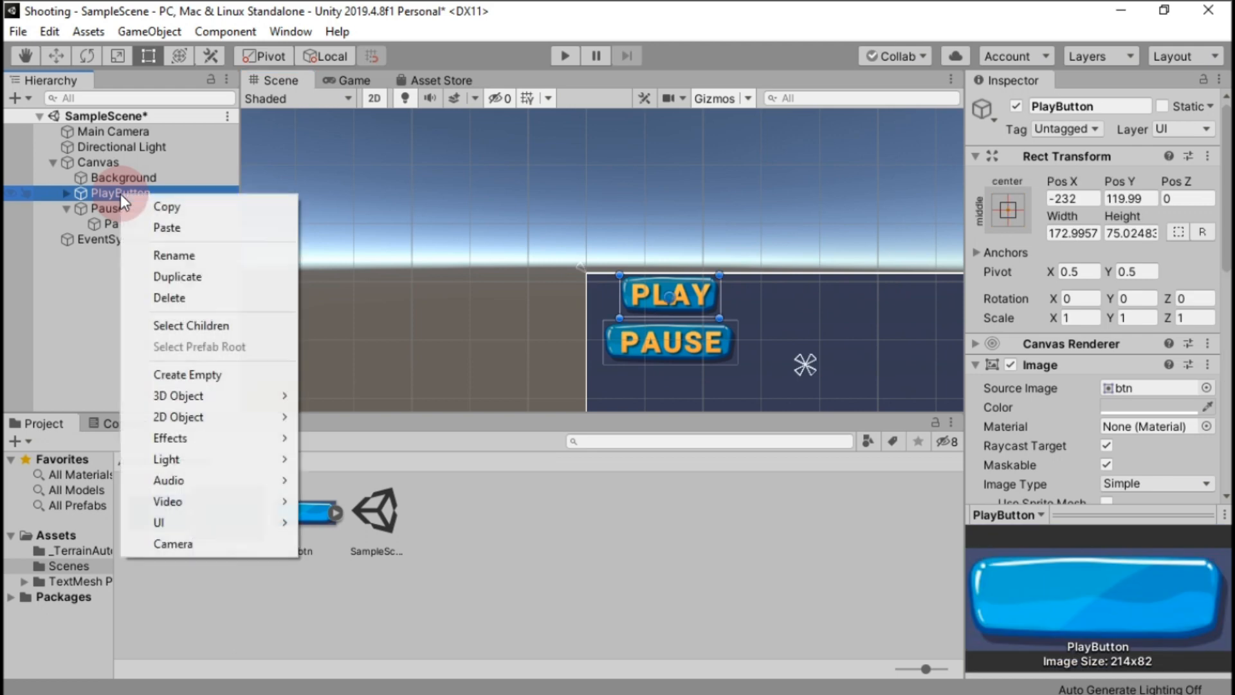
click(185, 276)
right_click(122, 244)
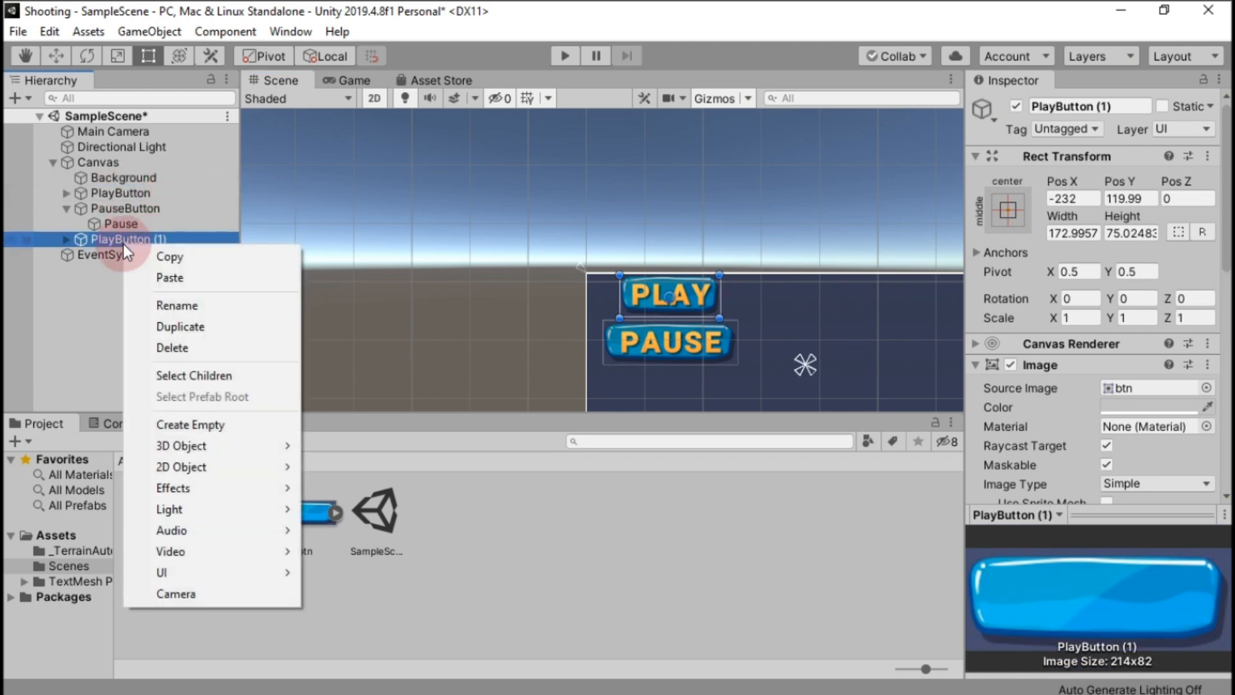
click(177, 304)
key(End)
key(BackSpace)
key(BackSpace)
key(BackSpace)
key(BackSpace)
key(Left)
key(Left)
key(Left)
key(Left)
key(Left)
key(Left)
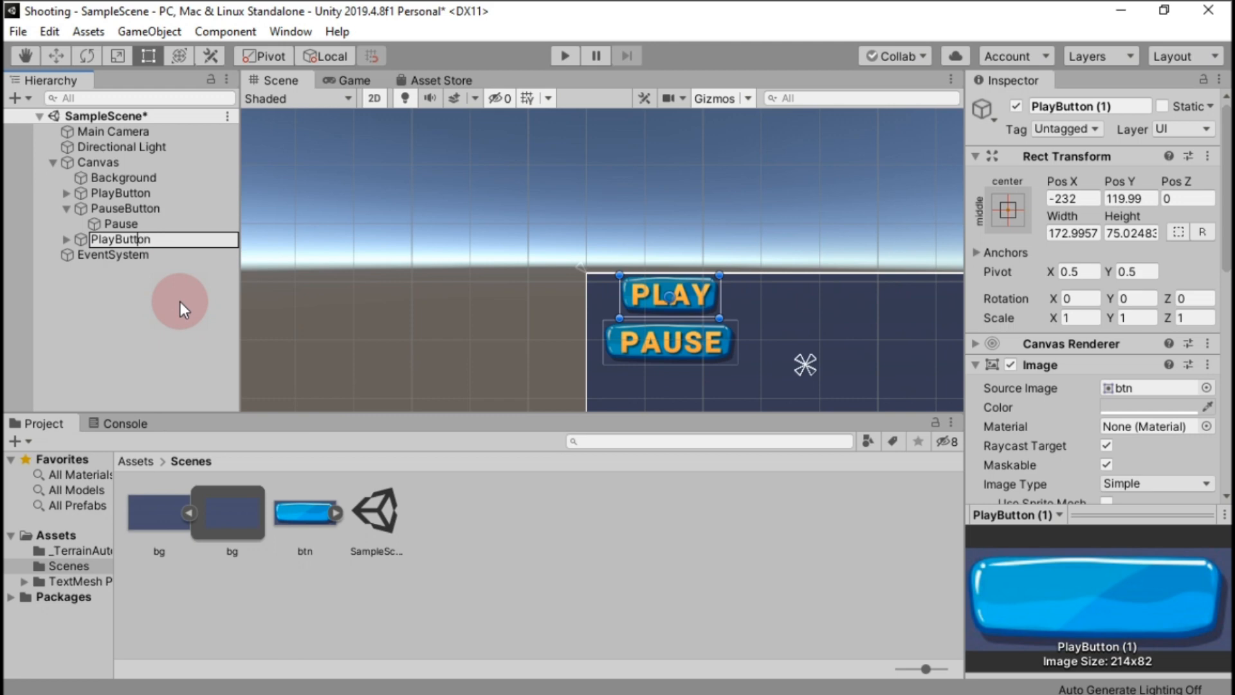
key(BackSpace)
key(BackSpace)
key(BackSpace)
key(BackSpace)
text(Exit)
key(Return)
Step: Change the label text inside ExitButton to EXIT
click(66, 239)
click(93, 253)
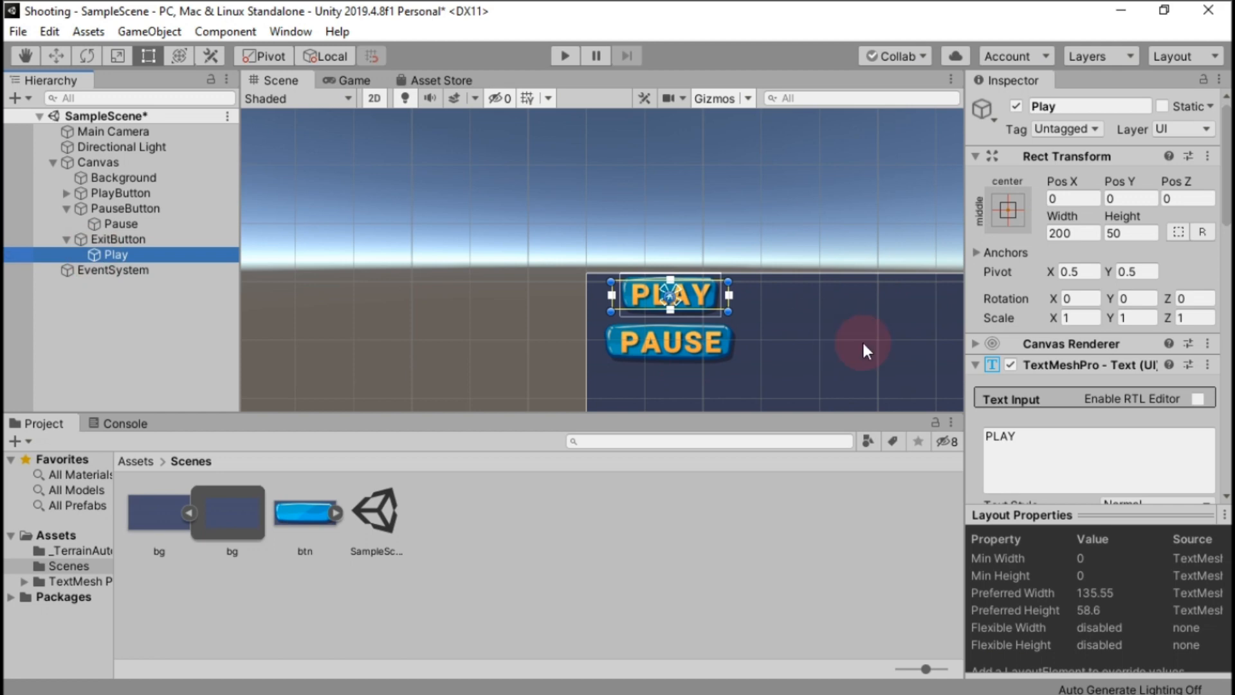
double_click(999, 436)
text(EX)
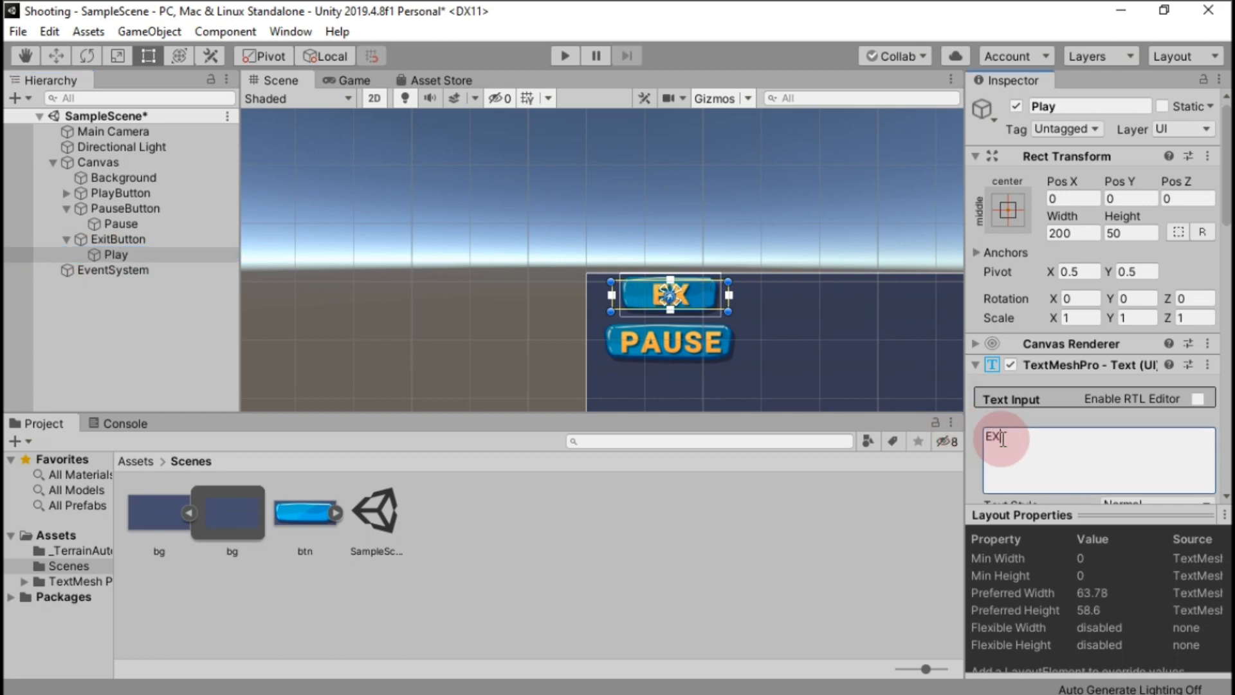
text(IT)
click(813, 298)
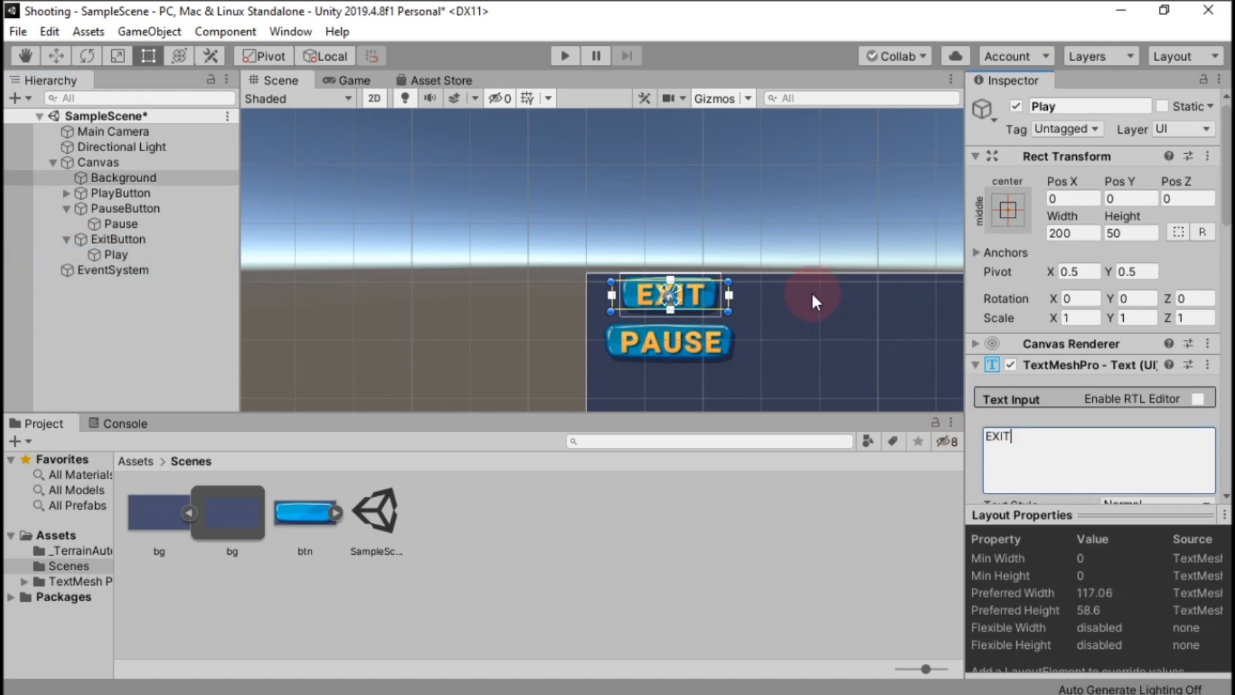
Step: Move ExitButton straight down below PauseButton, to about Pos Y -38
click(122, 239)
drag(689, 293, 686, 384)
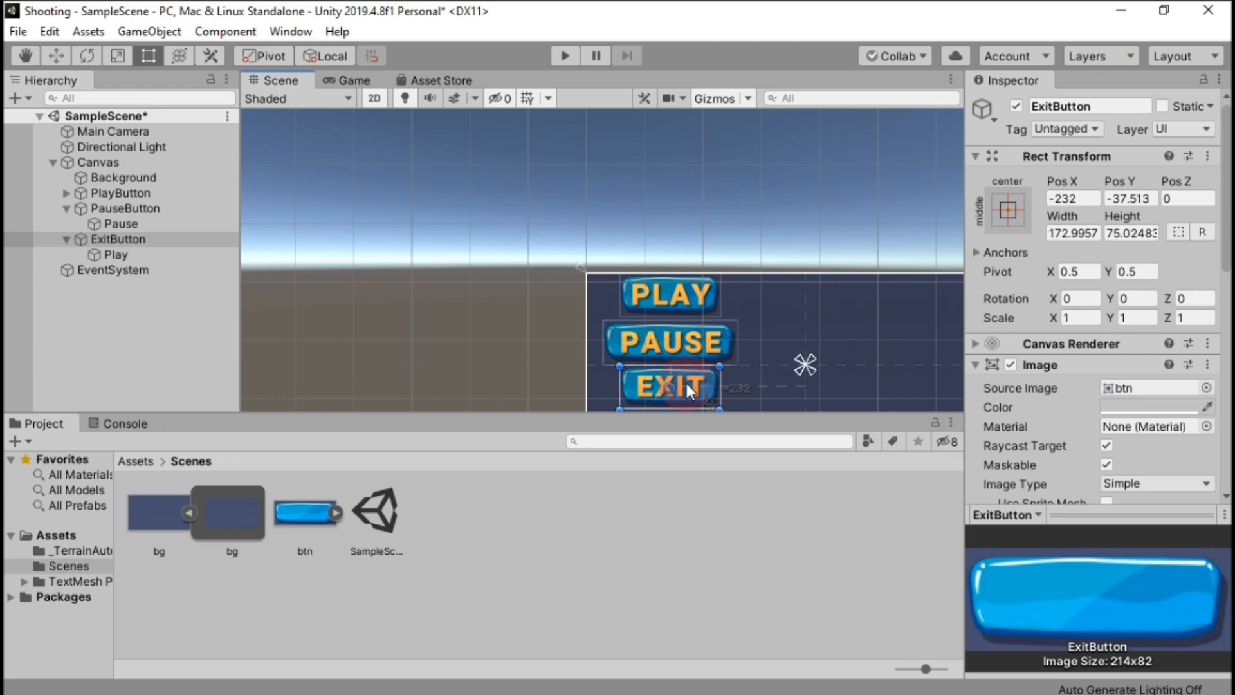
click(754, 361)
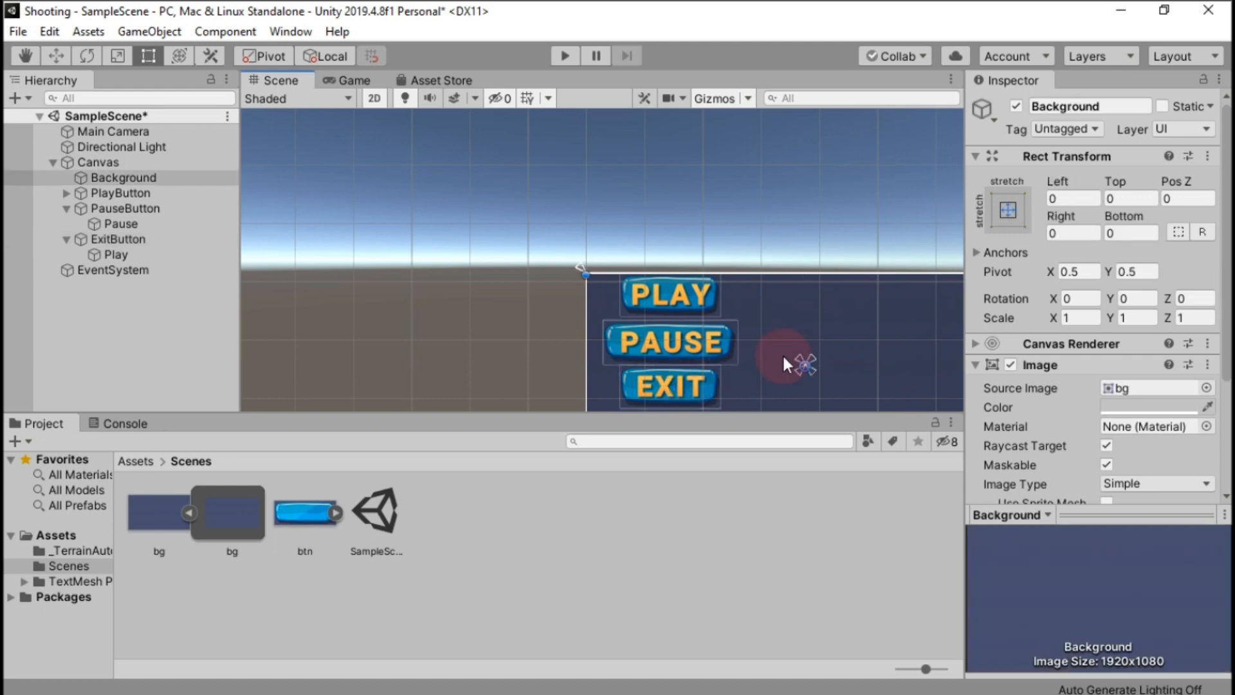
Step: Check the Pause and Exit buttons and run the scene briefly to preview the menu layout
click(701, 340)
click(697, 388)
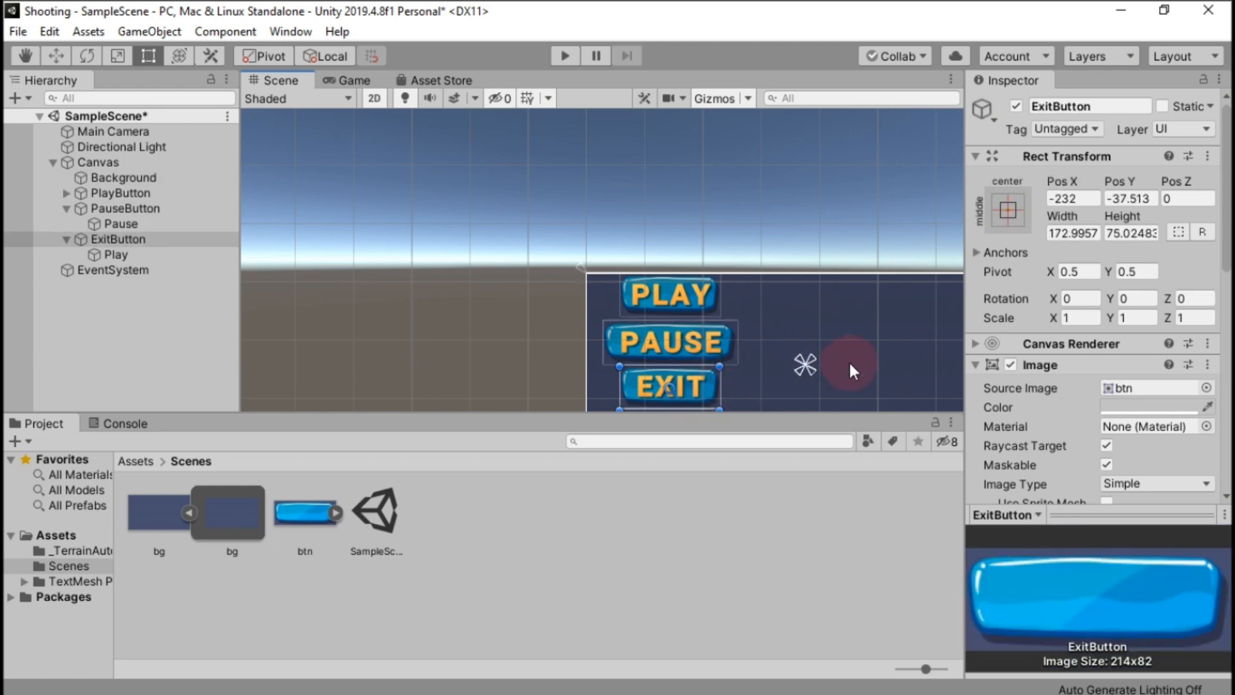
click(564, 57)
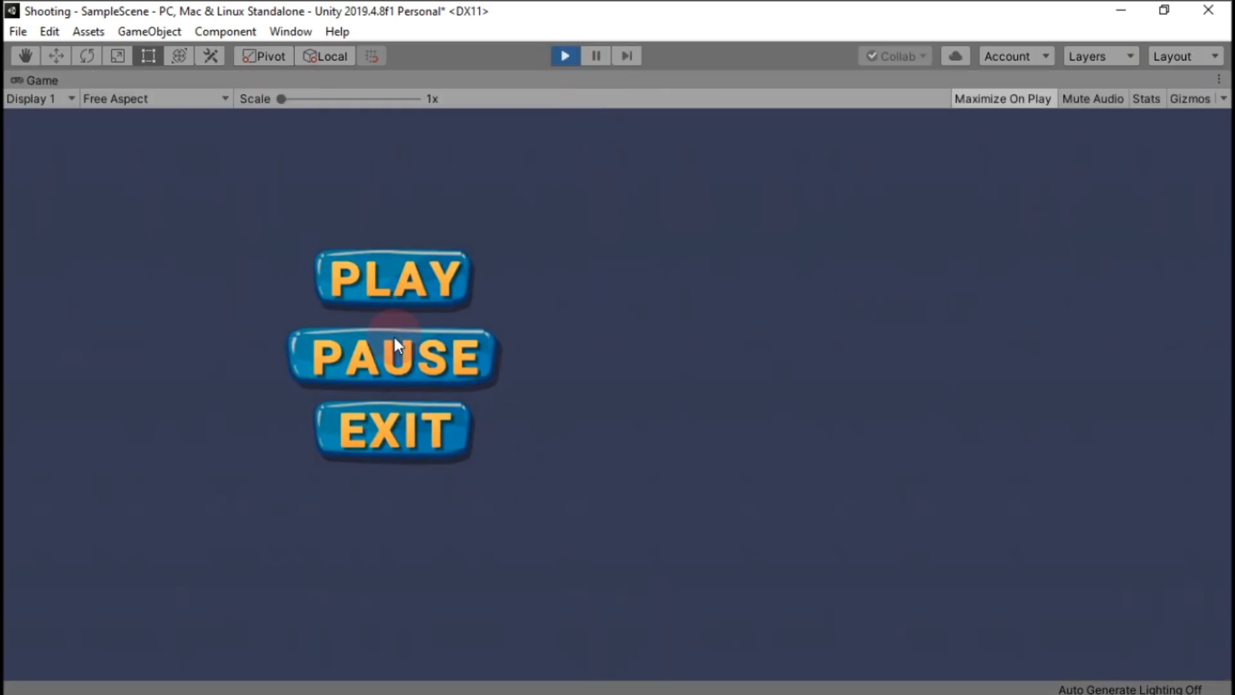
click(564, 56)
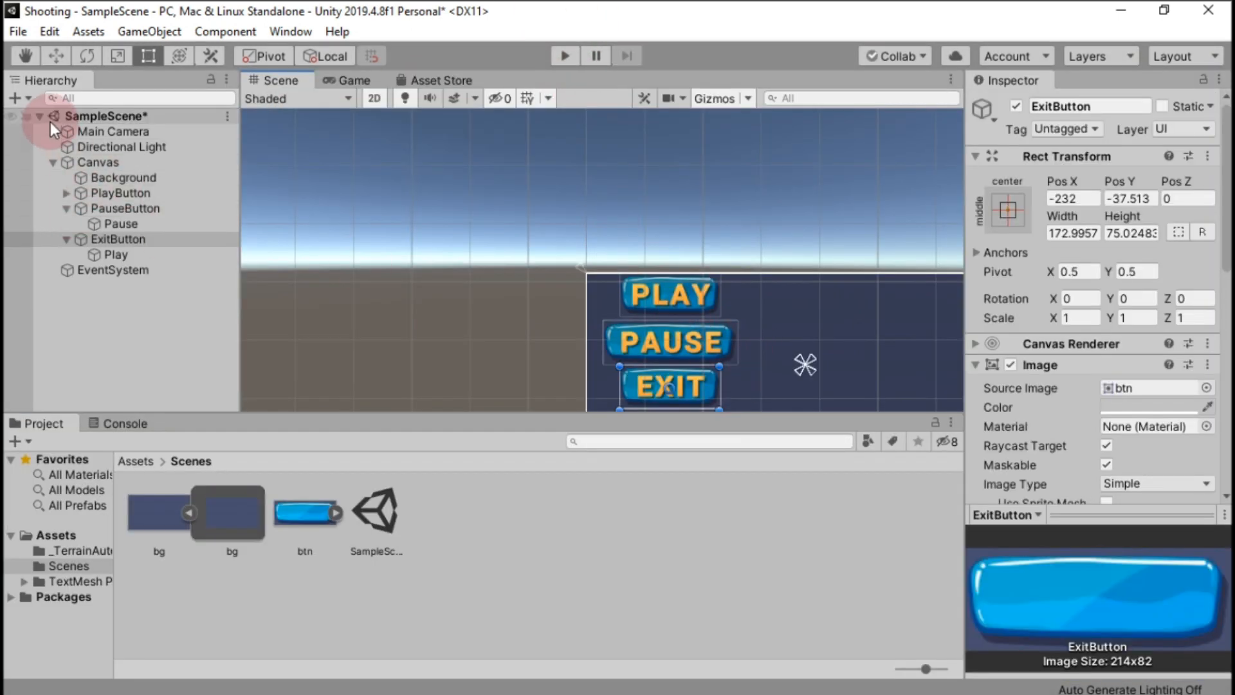
Step: Create an empty object inside Canvas and name it MainMenu
right_click(82, 167)
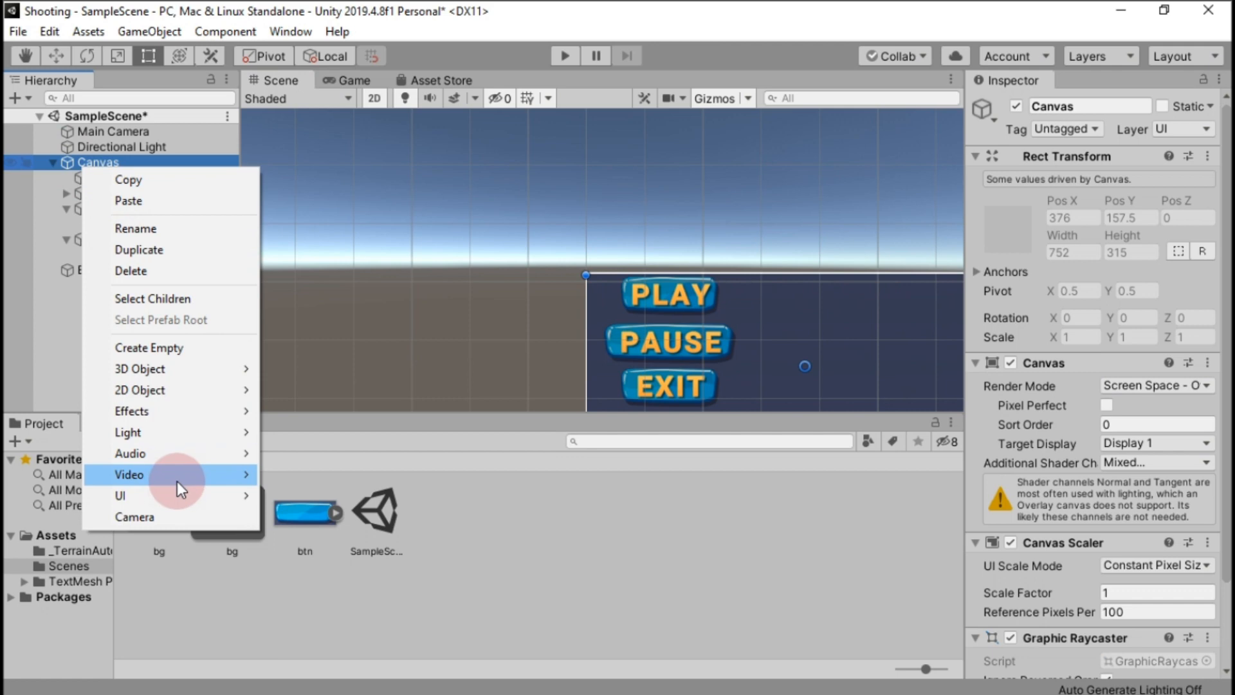
click(169, 351)
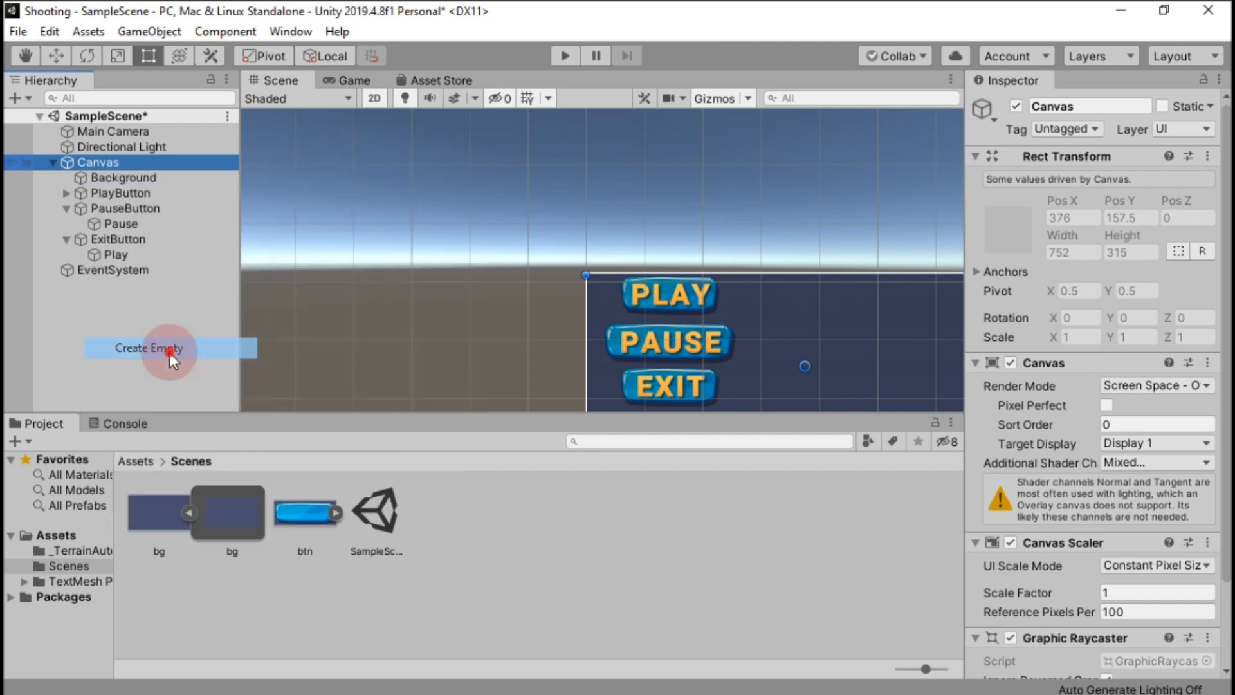
right_click(130, 271)
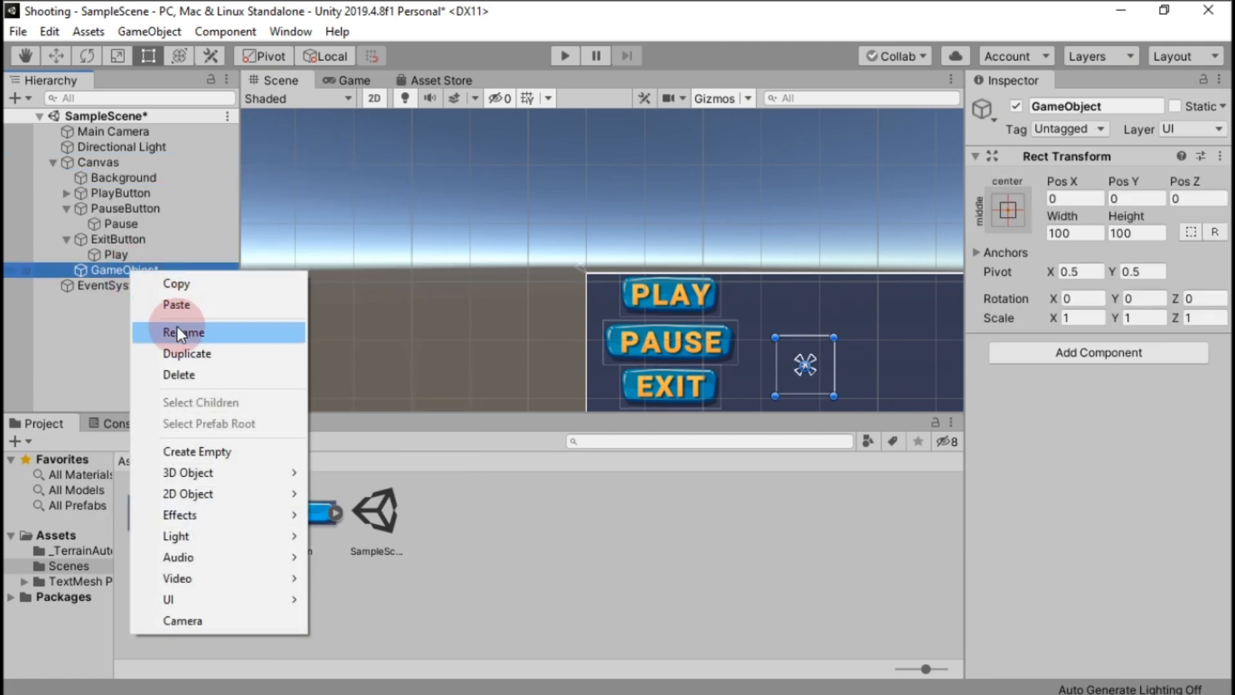
click(176, 328)
text(MainMenu)
key(Return)
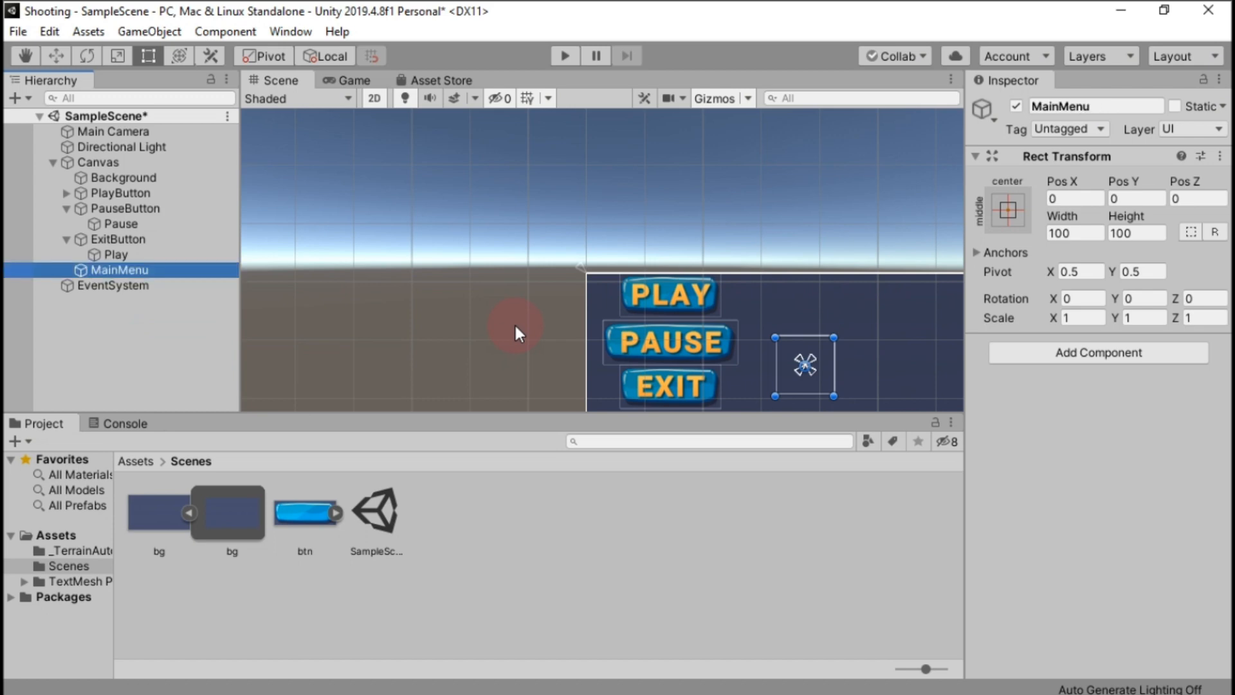
Step: Move and resize the MainMenu rectangle to enclose all three buttons, about 231 by 233 at position -232, 41
click(67, 239)
click(66, 208)
drag(809, 359, 640, 297)
drag(661, 326, 737, 410)
drag(599, 335, 606, 337)
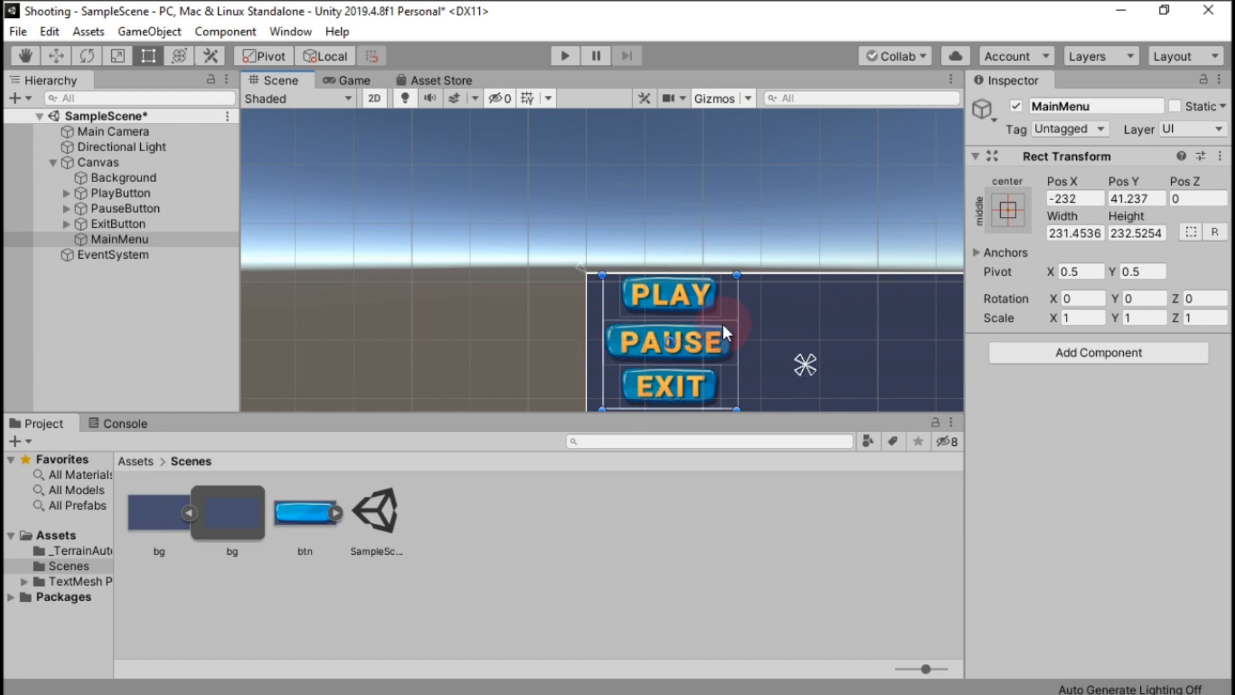
Step: Make PlayButton, PauseButton and ExitButton children of MainMenu
click(98, 193)
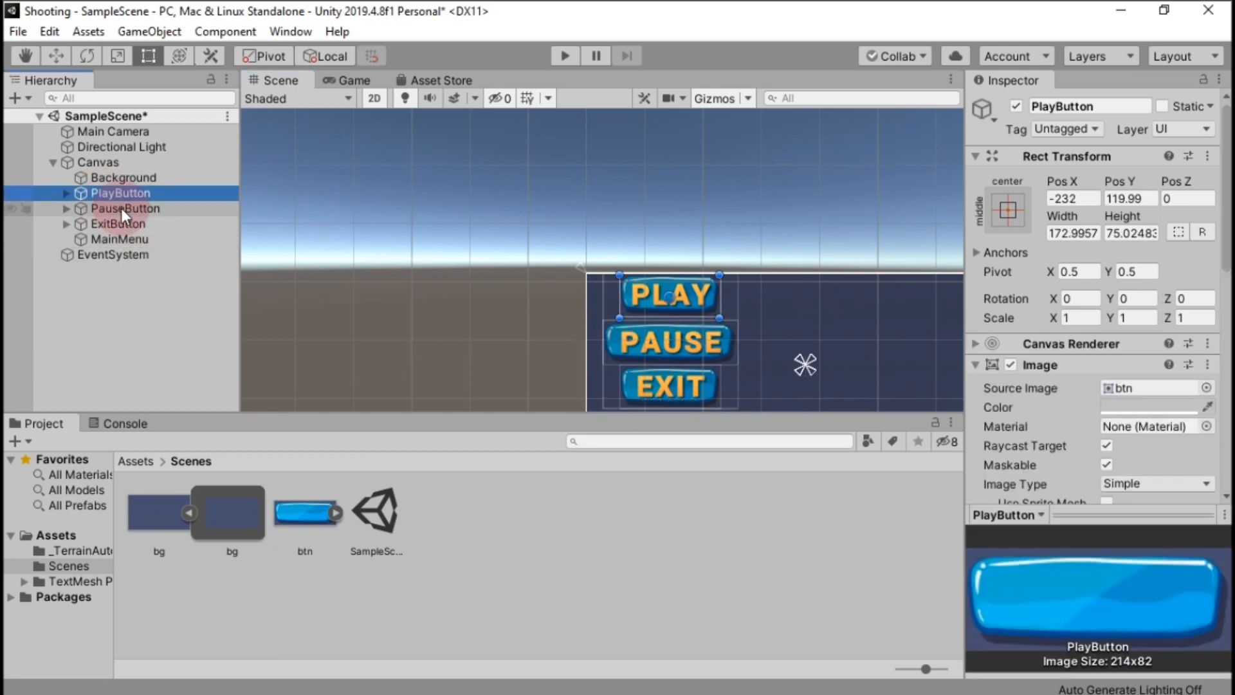
ctrl+click(121, 208)
ctrl+click(117, 226)
drag(119, 226, 122, 238)
Step: Add a new script component named MainMenu to the MainMenu object
click(112, 193)
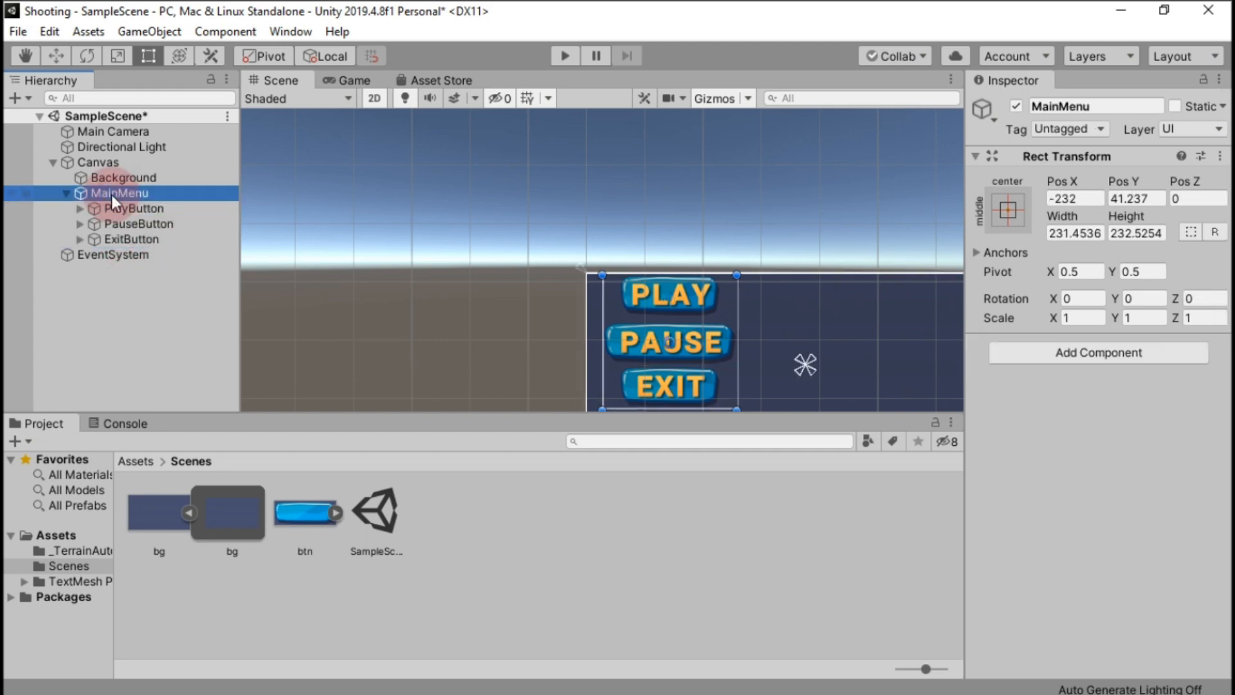
click(1074, 351)
click(1060, 423)
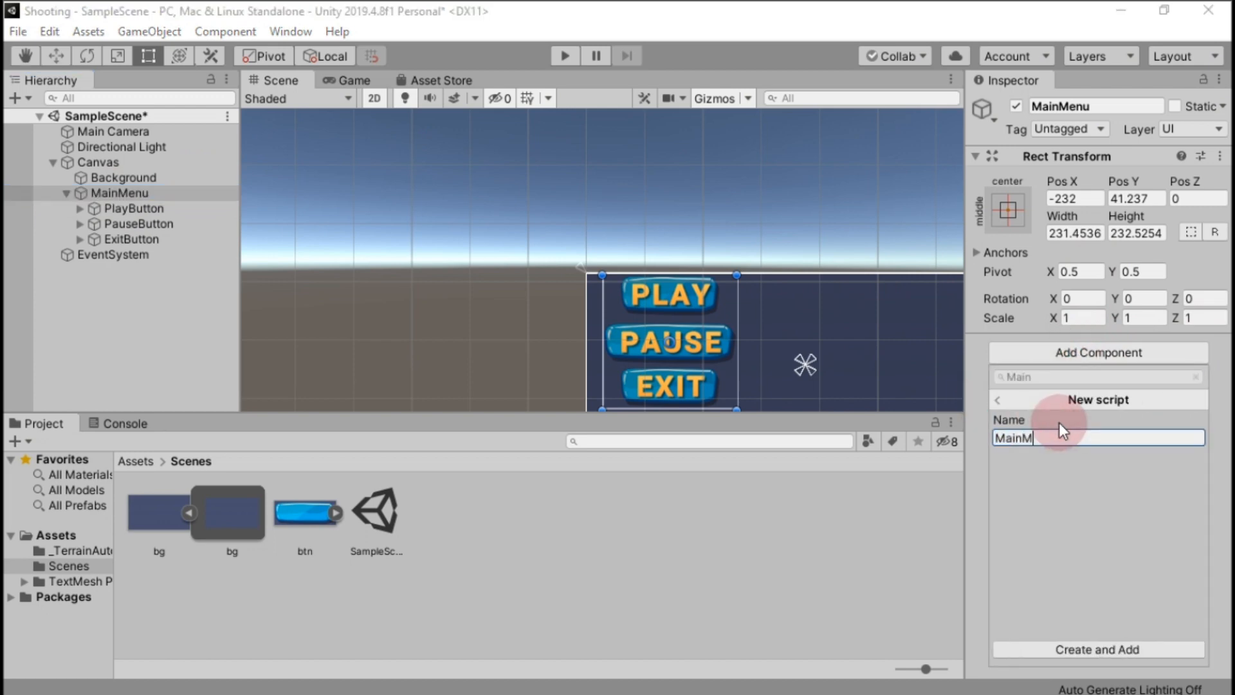
text(Menu)
key(Return)
Step: Open the MainMenu script from the Assets folder in Visual Studio
click(62, 536)
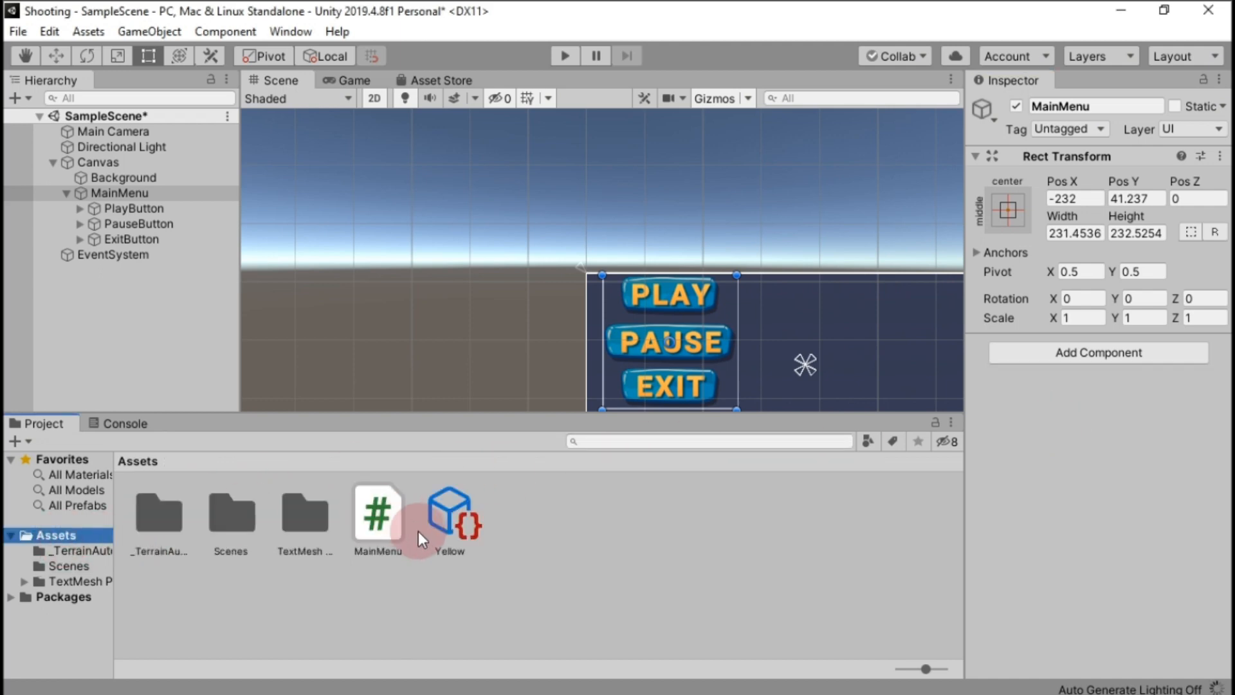
click(364, 519)
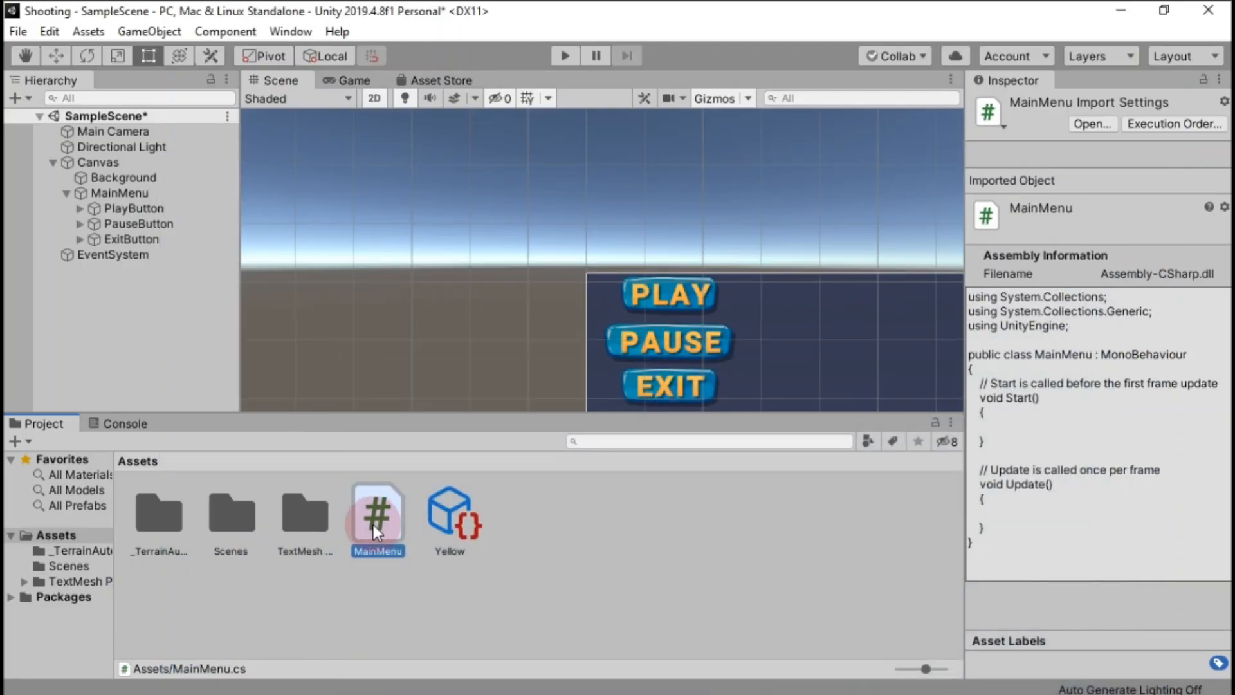
double_click(373, 524)
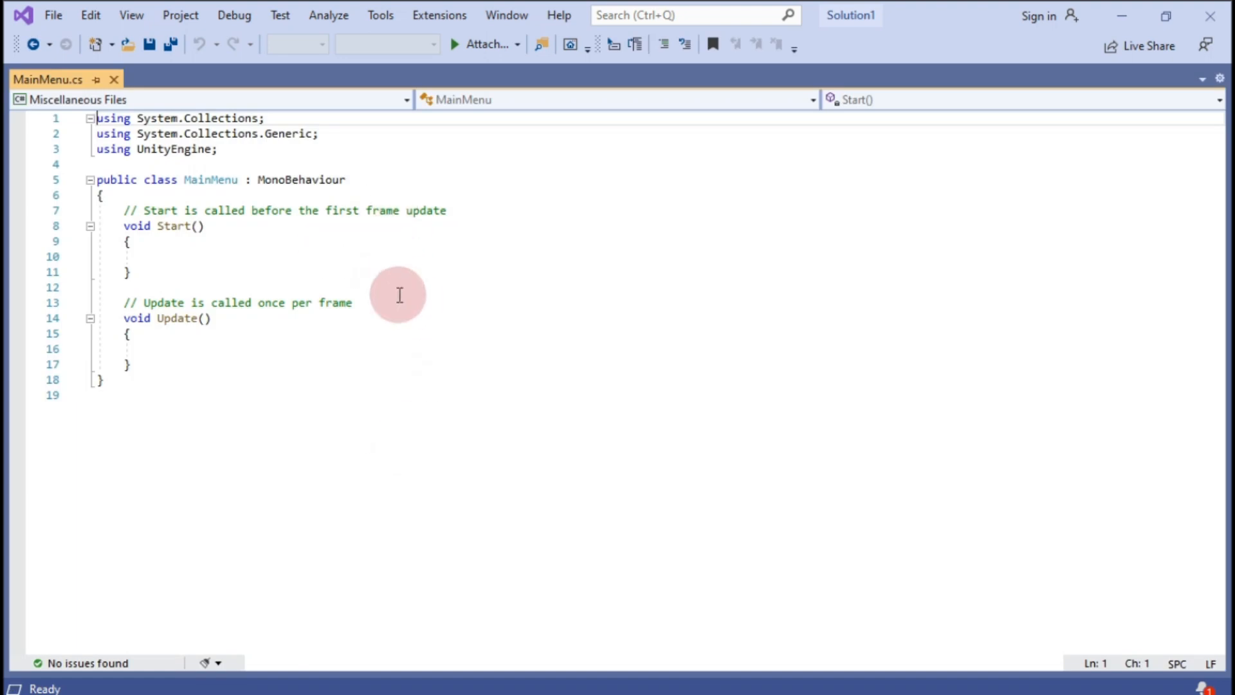
Step: Delete the default Start and Update methods with their comments from the MainMenu class
click(270, 243)
drag(123, 207, 171, 359)
key(Delete)
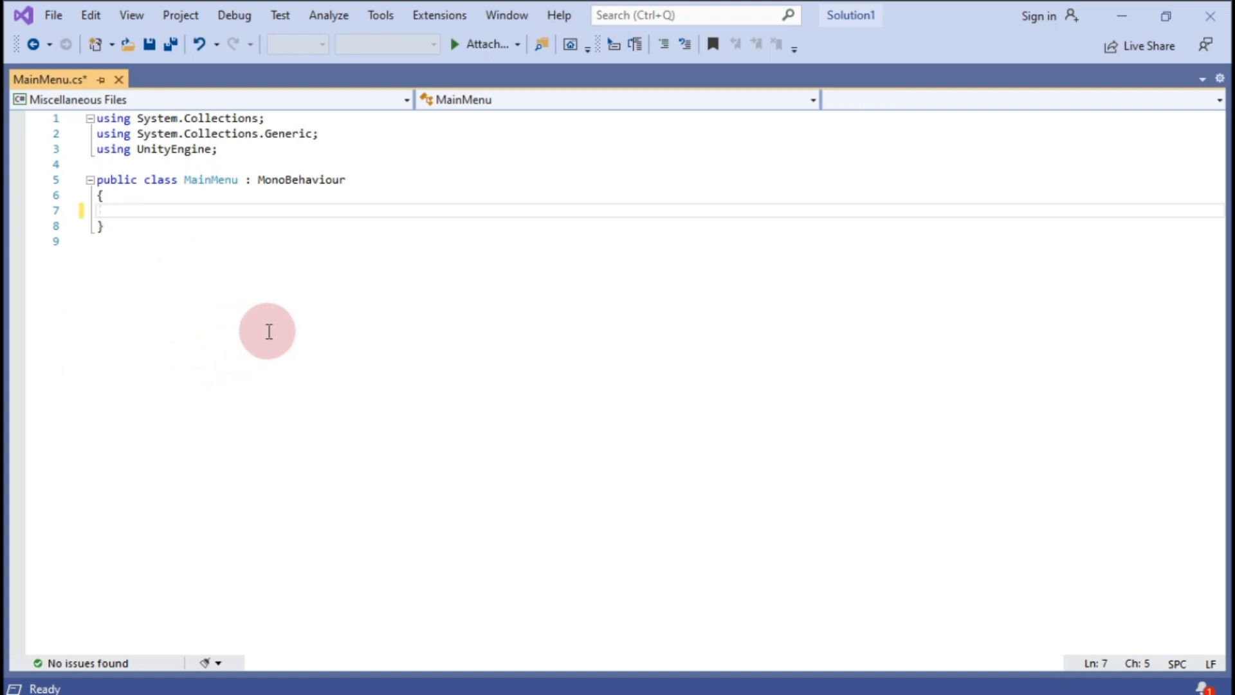
Step: Add the directive "using UnityEngine.SceneManagement;" below the existing using lines
ctrl+scroll(253, 334, up, 3)
click(358, 149)
key(Return)
text(using)
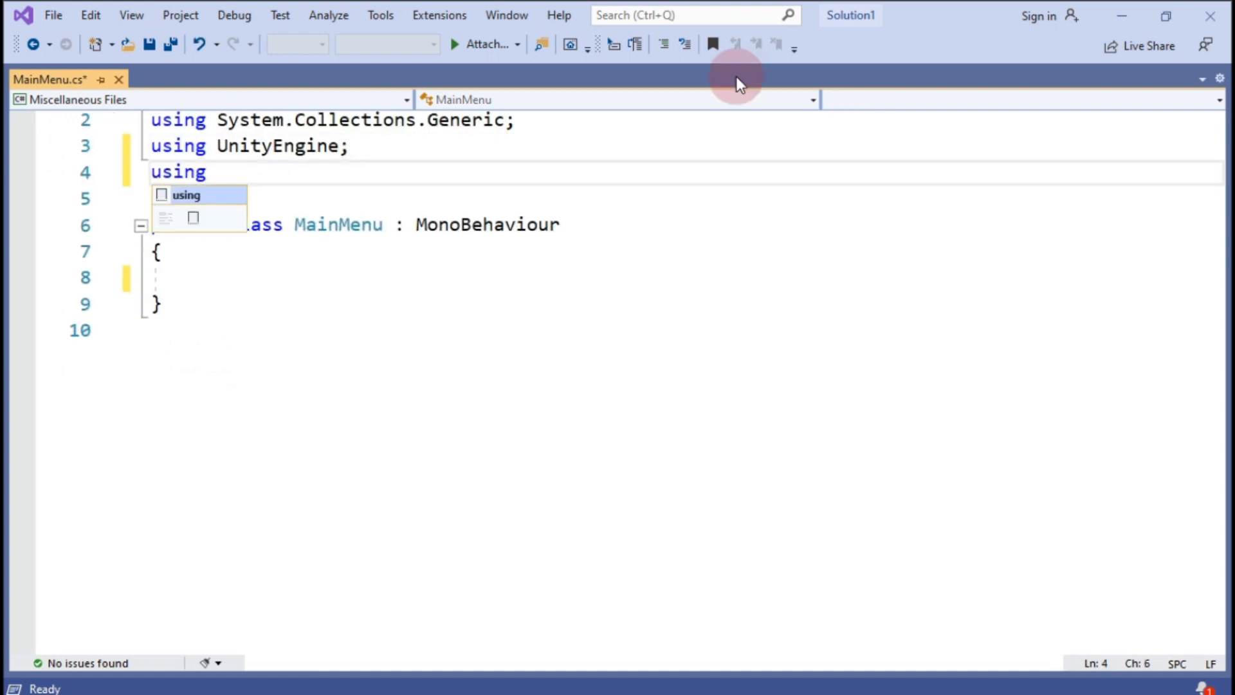
key(Escape)
text(Un)
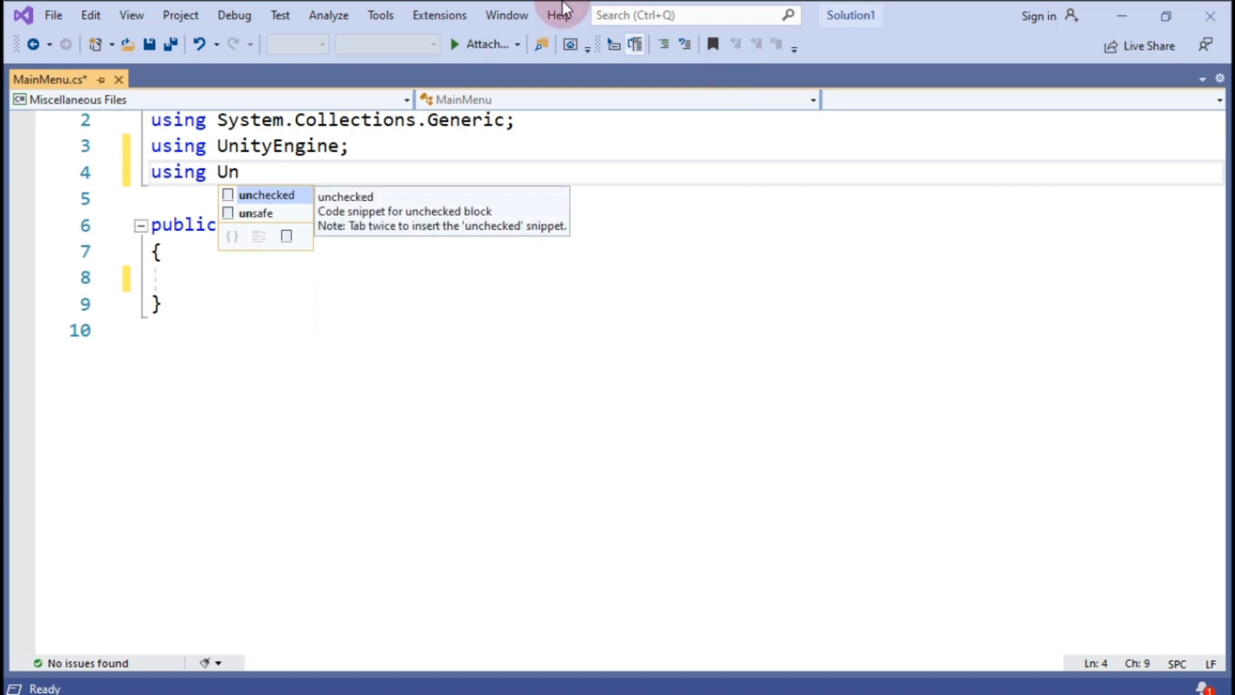
click(399, 154)
drag(378, 152, 216, 152)
key(ctrl+c)
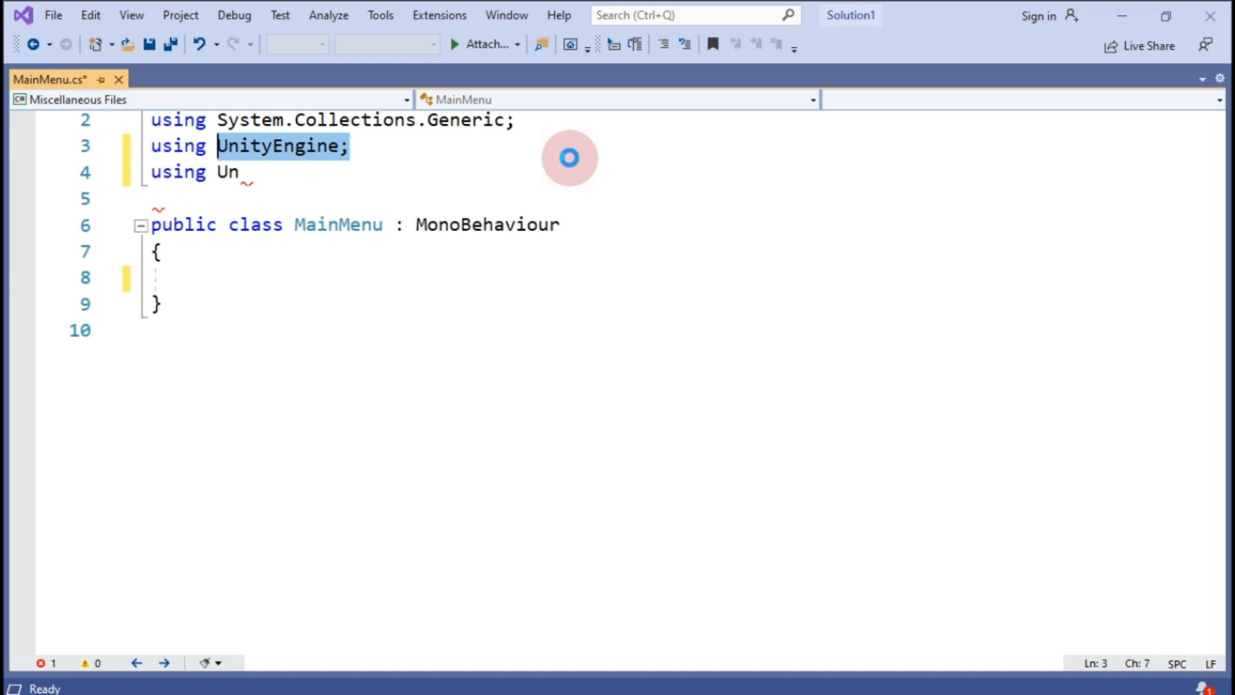
click(571, 159)
key(Down)
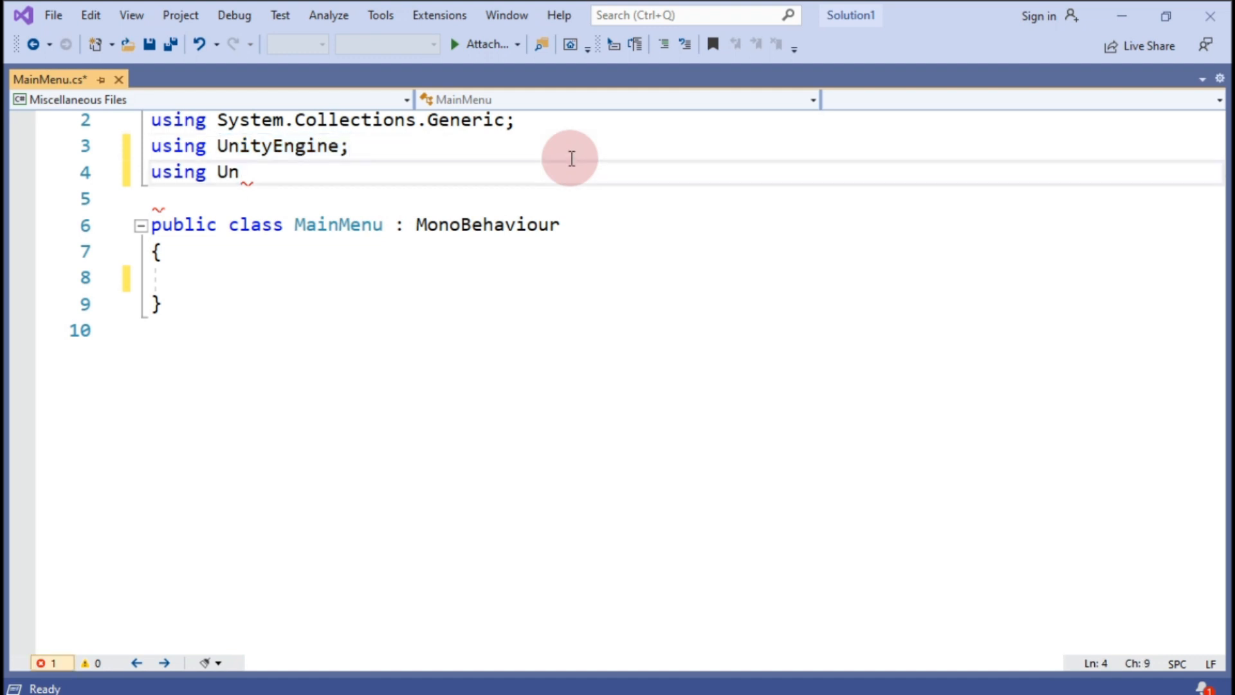
key(ctrl+v)
text(.SceneManagement)
key(End)
Step: Declare an empty method "public void PlayGame() { }" inside the MainMenu class
key(Down)
key(Down)
key(Down)
key(Down)
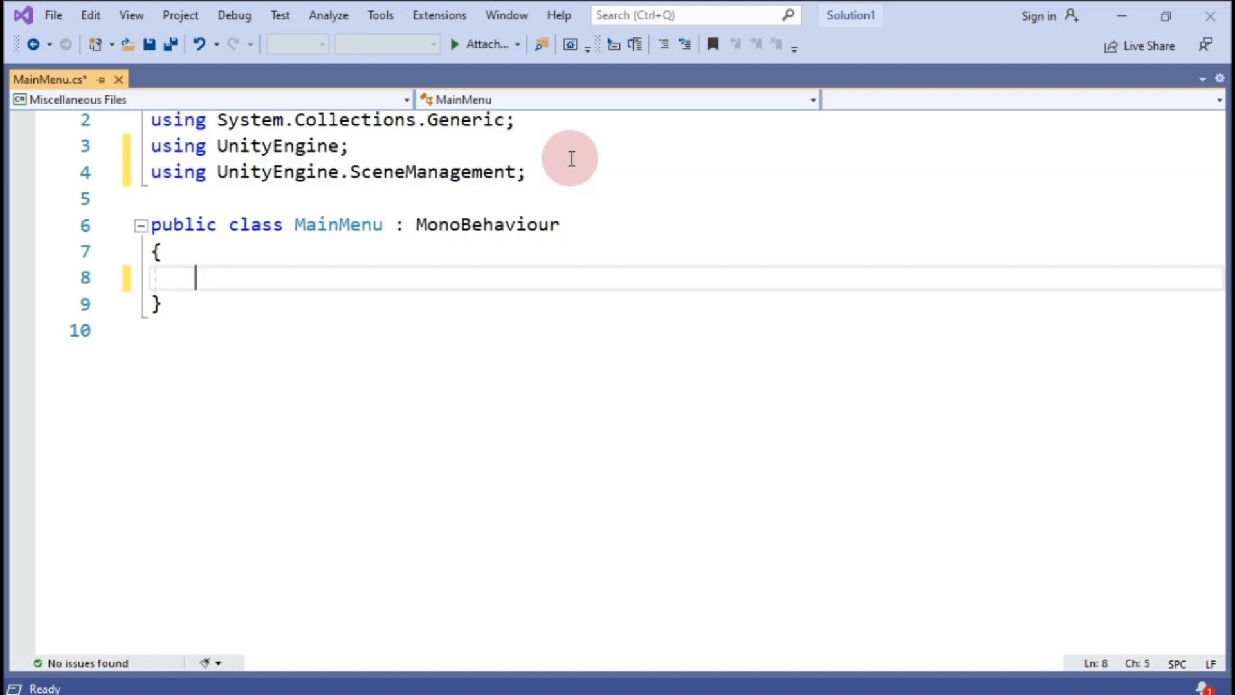
text(publuc)
key(BackSpace)
key(BackSpace)
key(BackSpace)
text(ic void PlayGame)
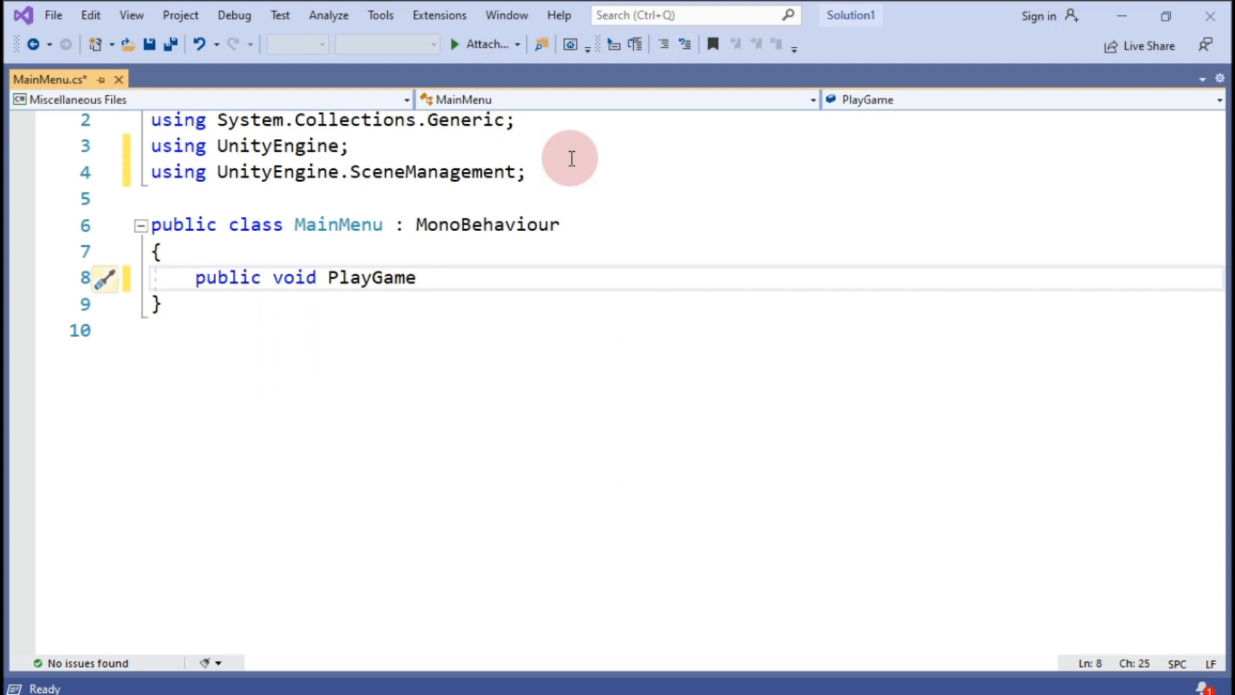
text(() {)
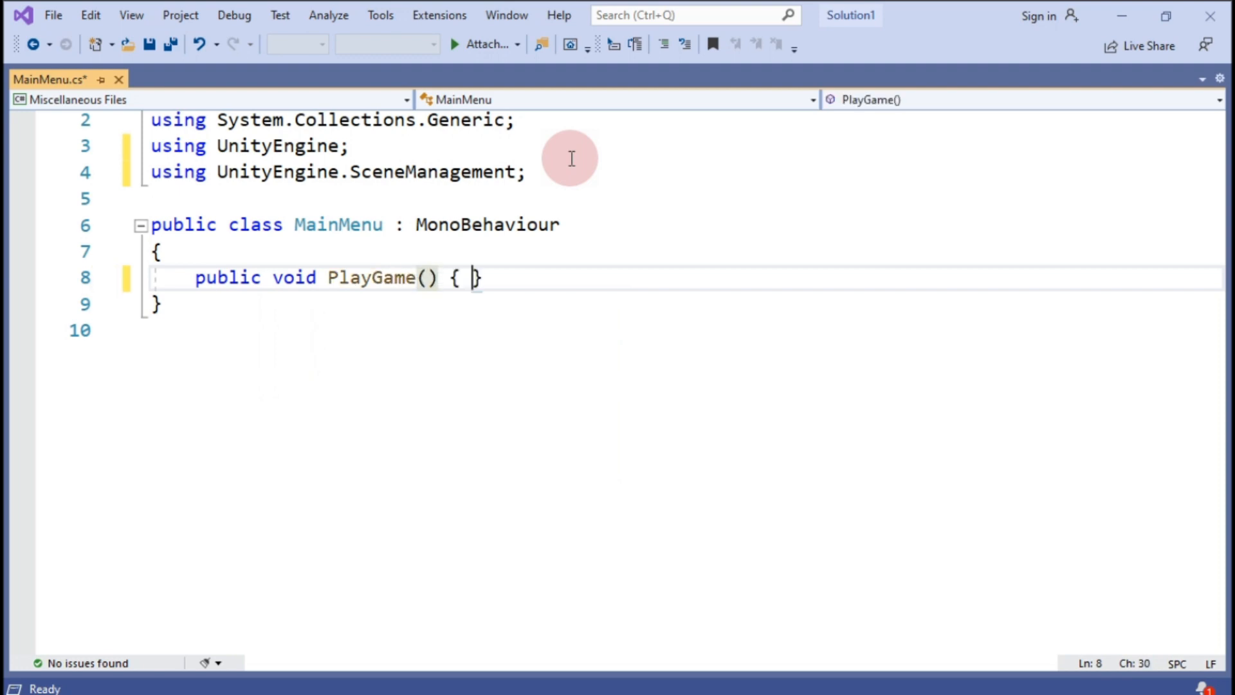
Step: Fill the PlayGame method body with "SceneManager.LoadScene(1);" and save the MainMenu script
key(Return)
text({)
key(Return)
text(Sce)
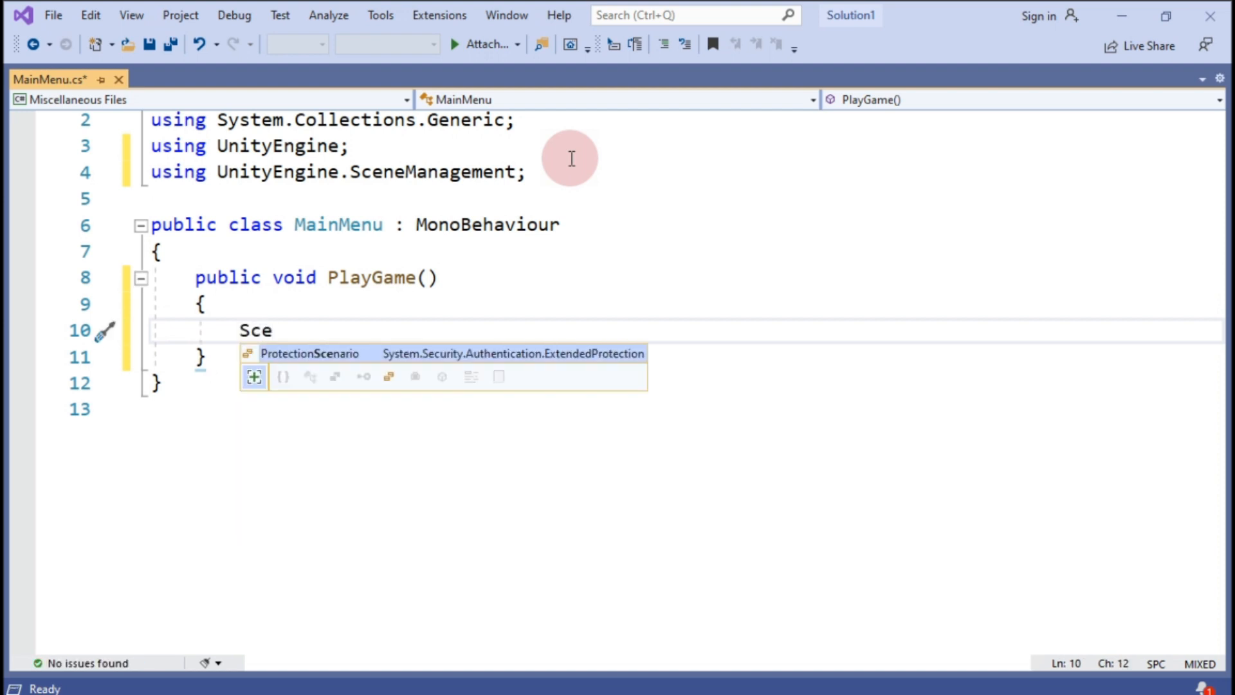
text(neManger)
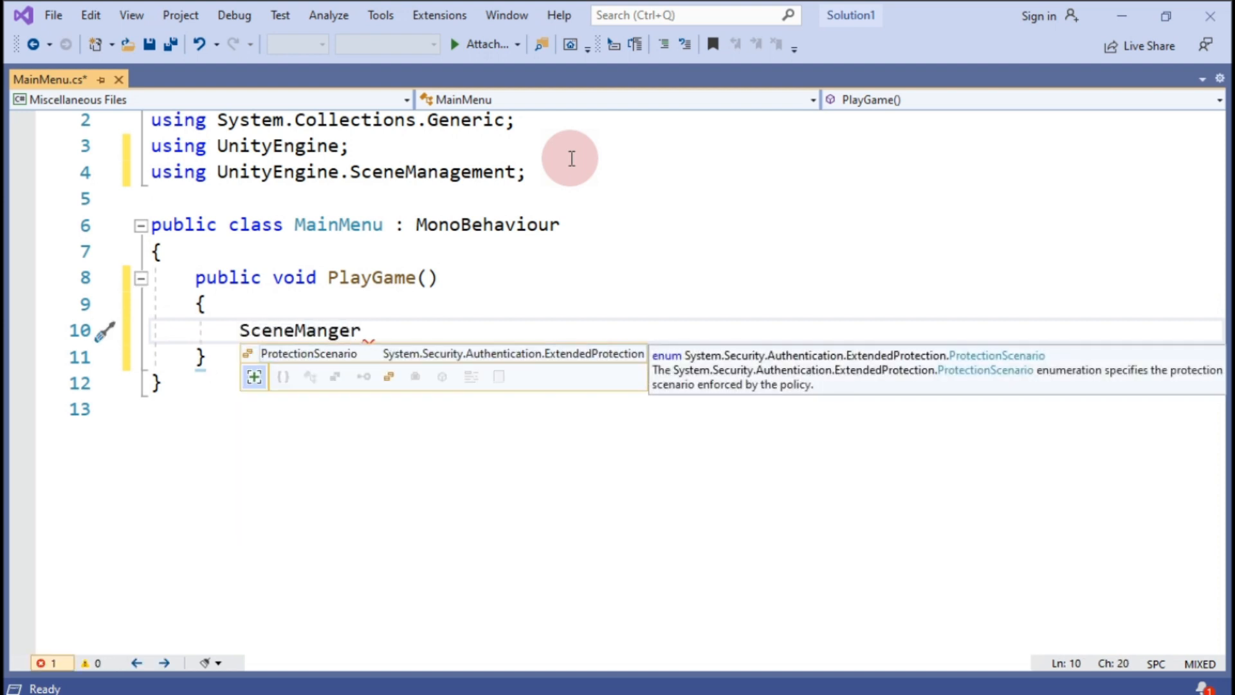
text(a)
key(End)
text(.LoadSce)
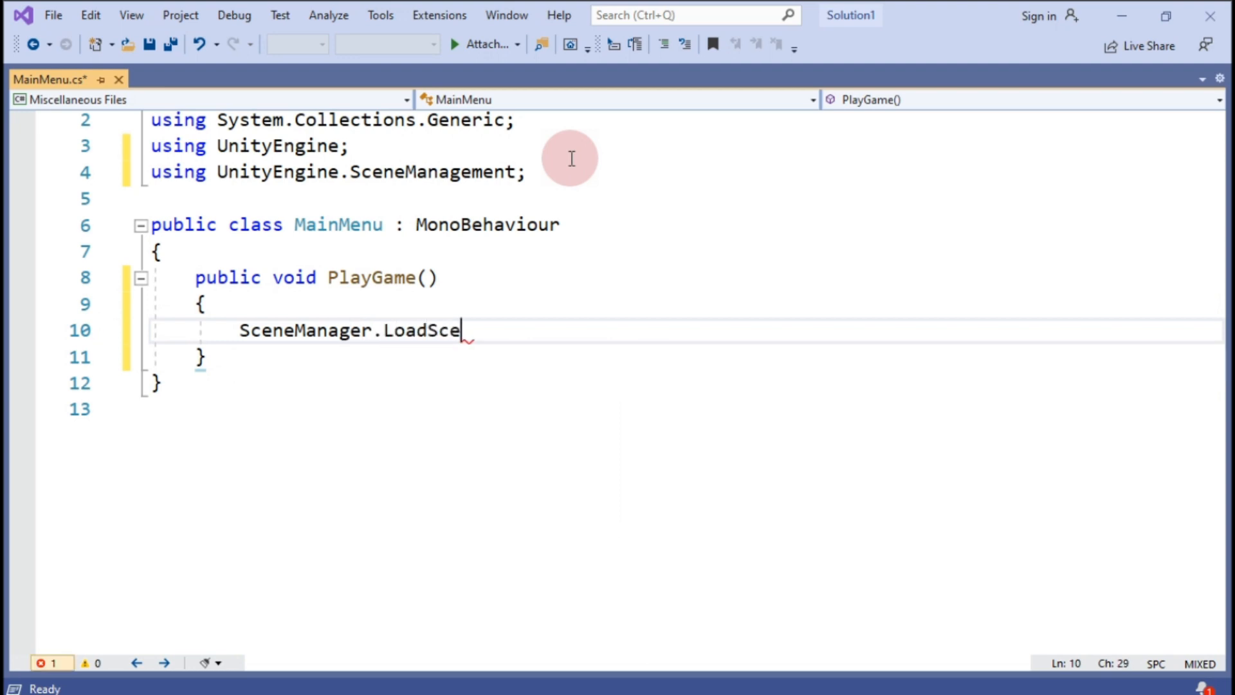
text(ne(1);)
key(ctrl+s)
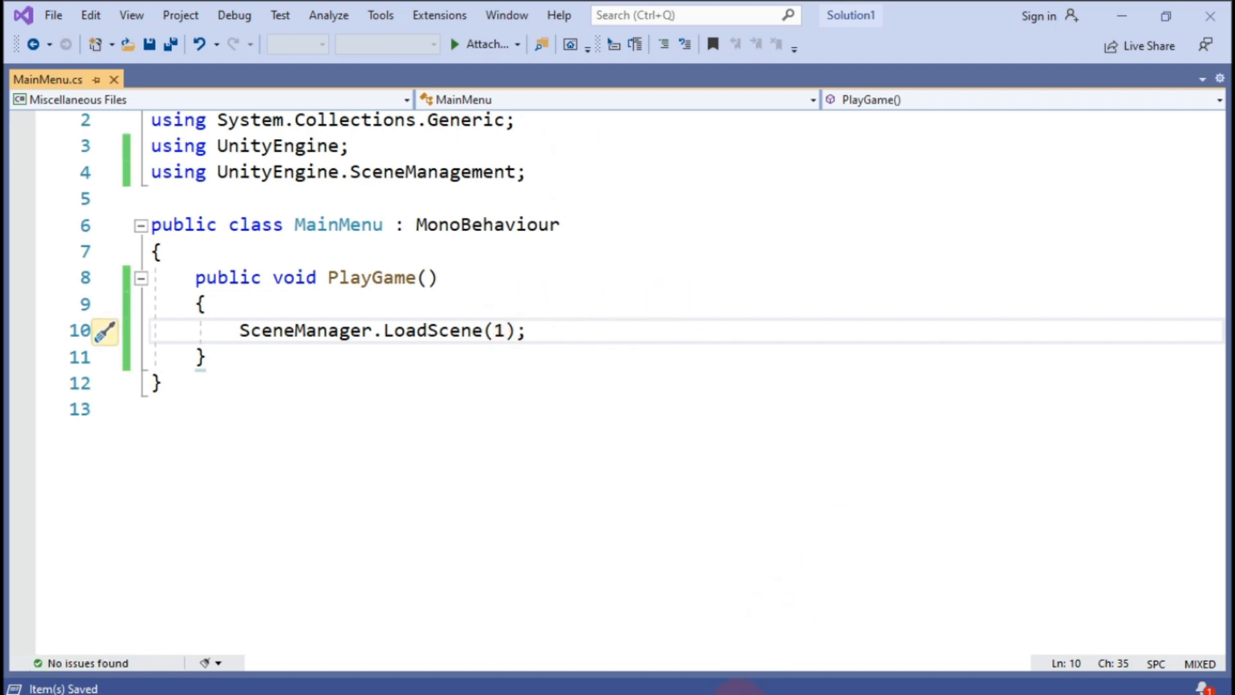
Step: Switch to Unity, create a scene named 1st in the Scenes folder, and open it with SampleScene's changes saved
key(alt+Tab)
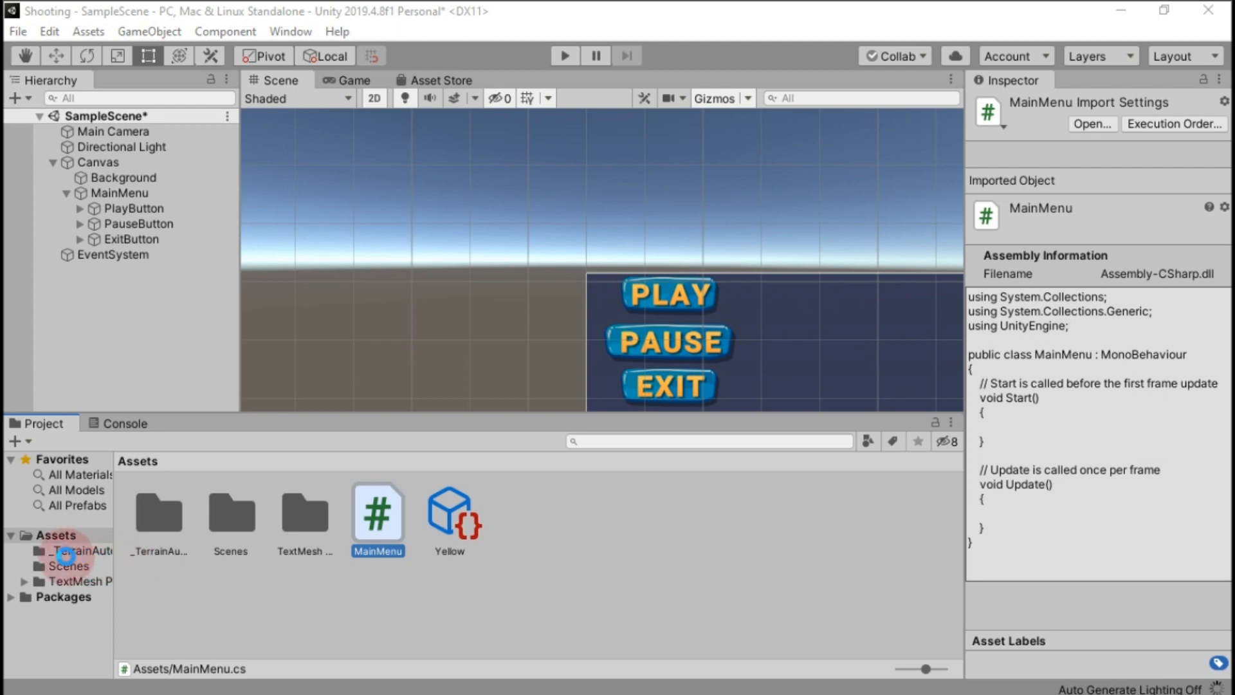
click(67, 561)
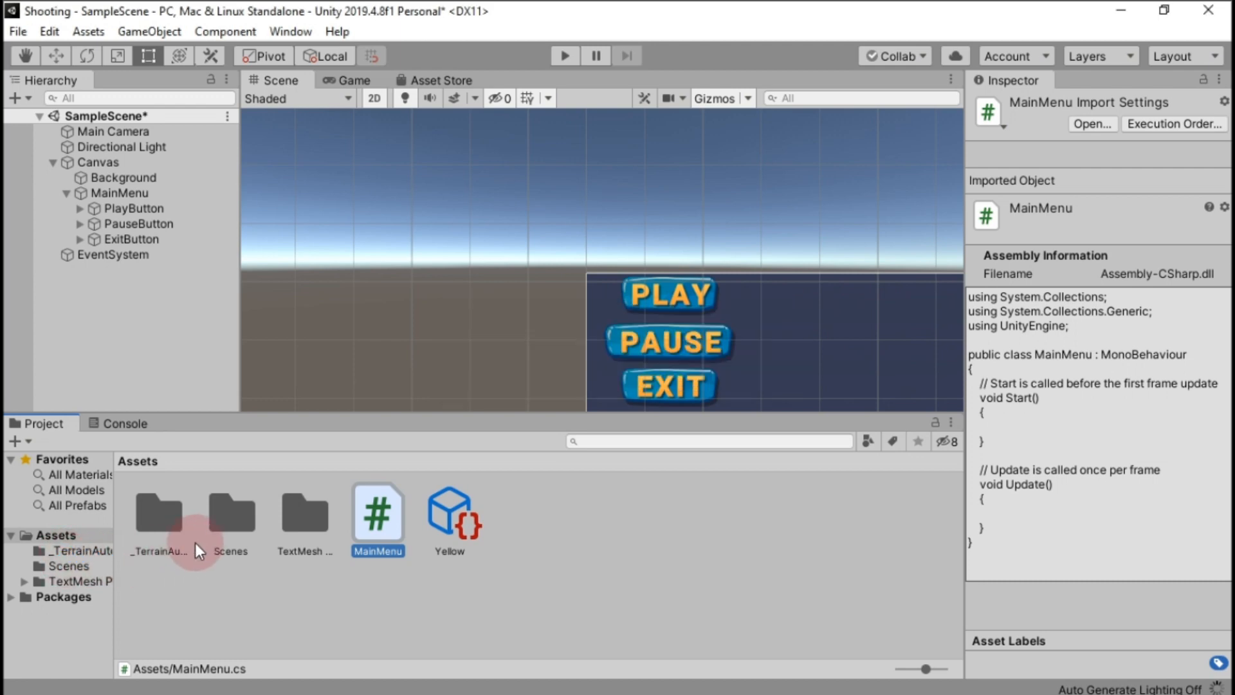
right_click(54, 567)
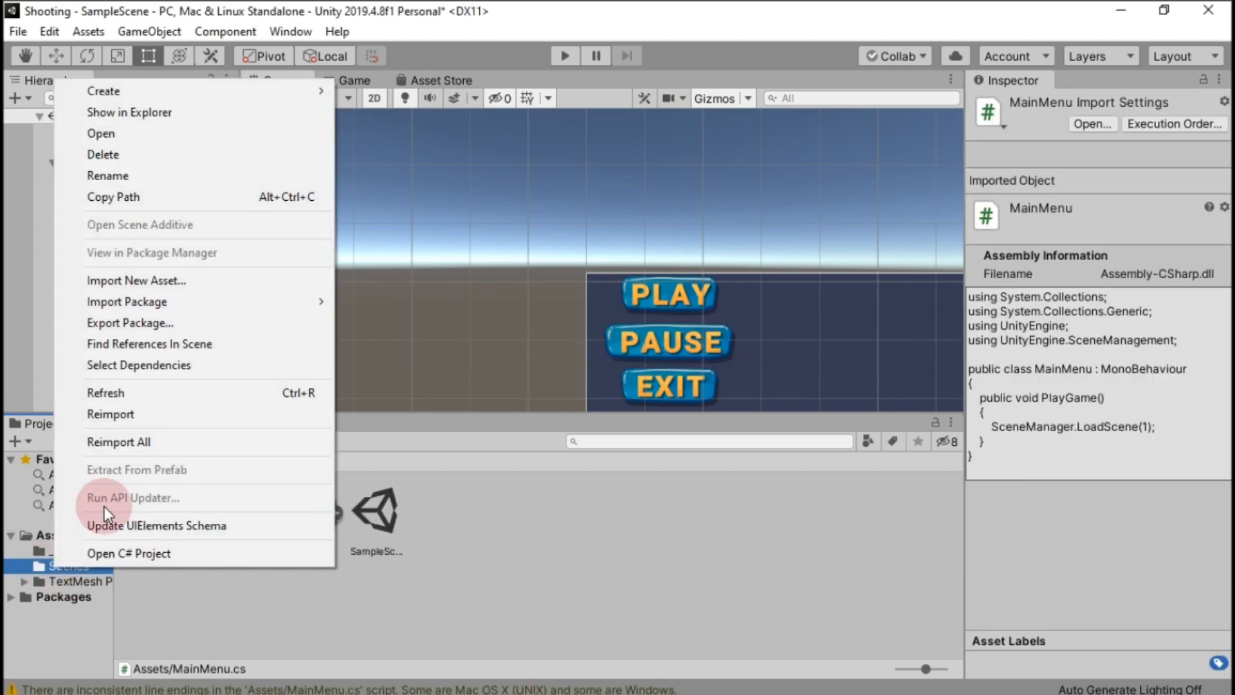
mouse_move(327, 101)
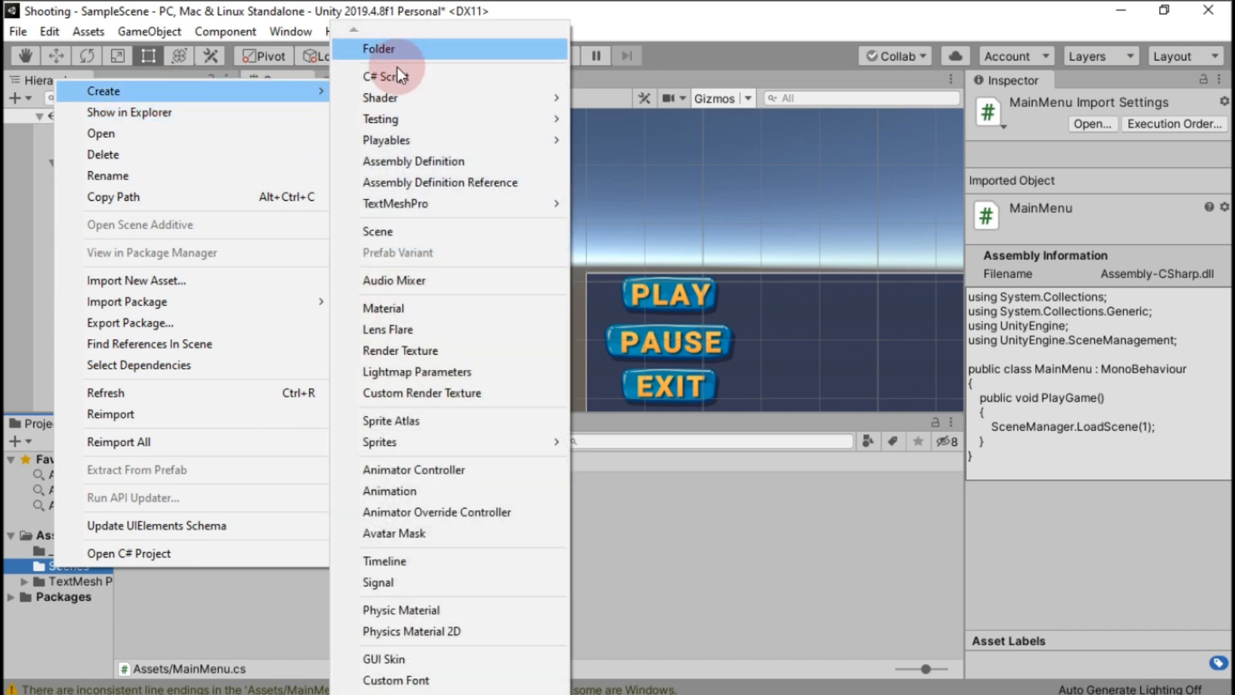
click(389, 230)
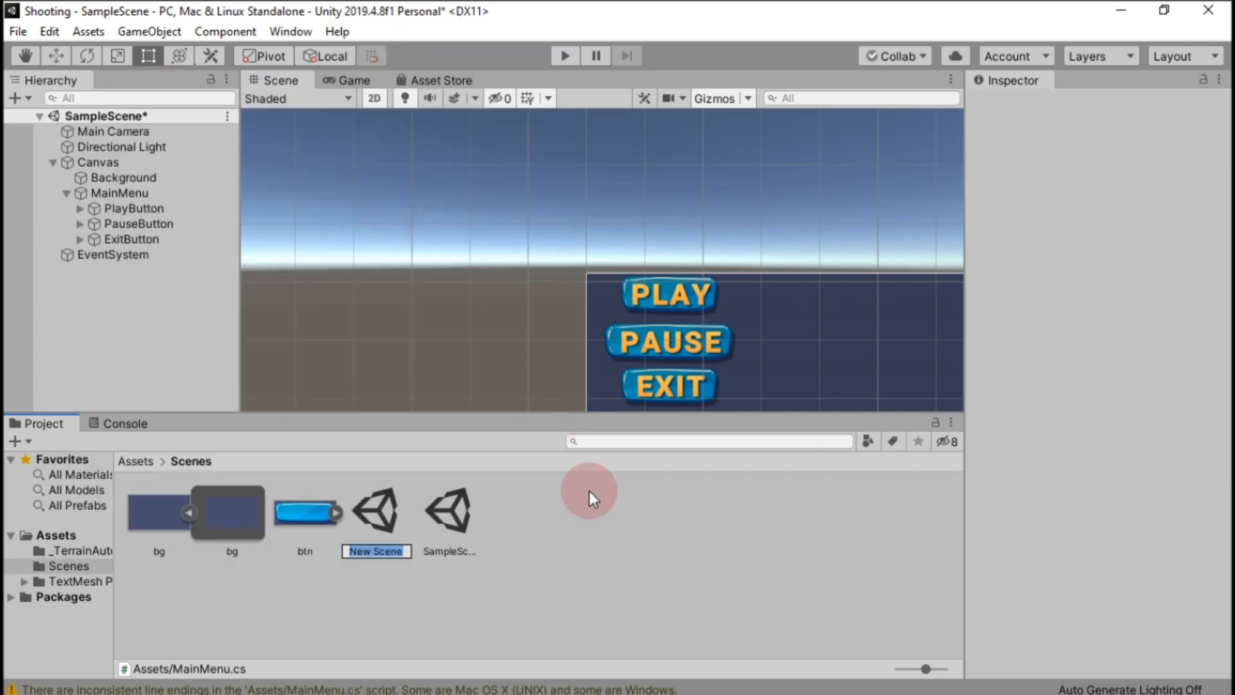
text(1st)
key(Return)
double_click(154, 516)
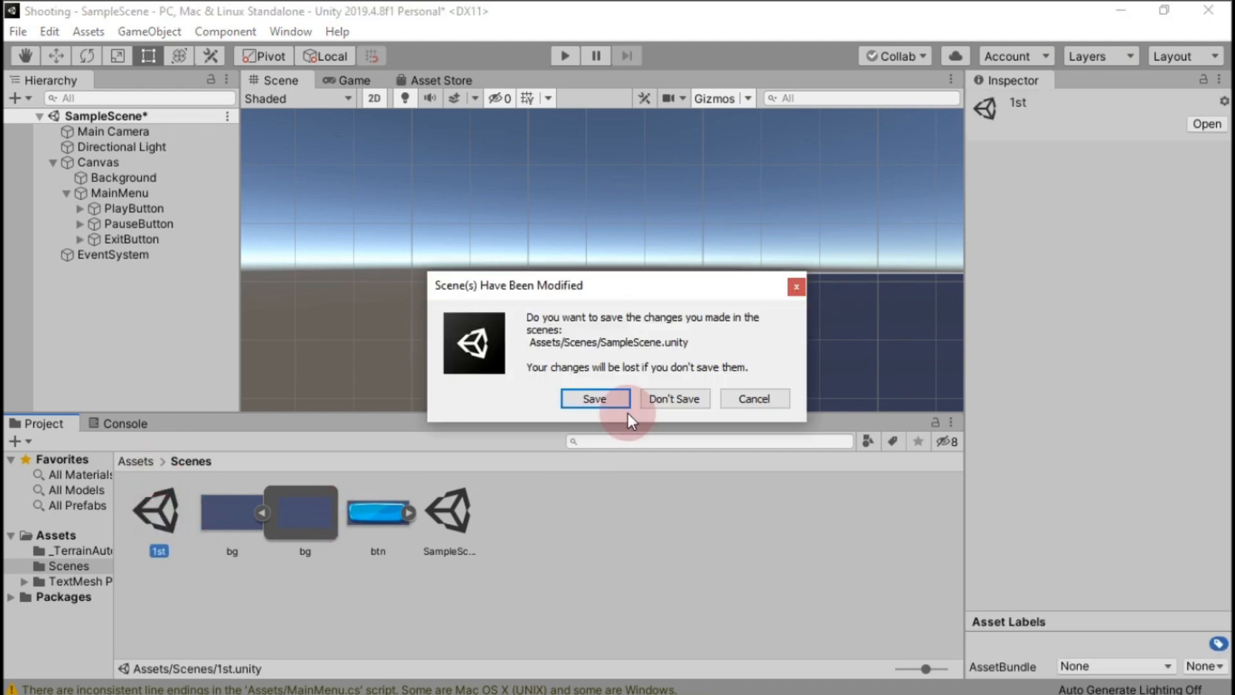
click(588, 397)
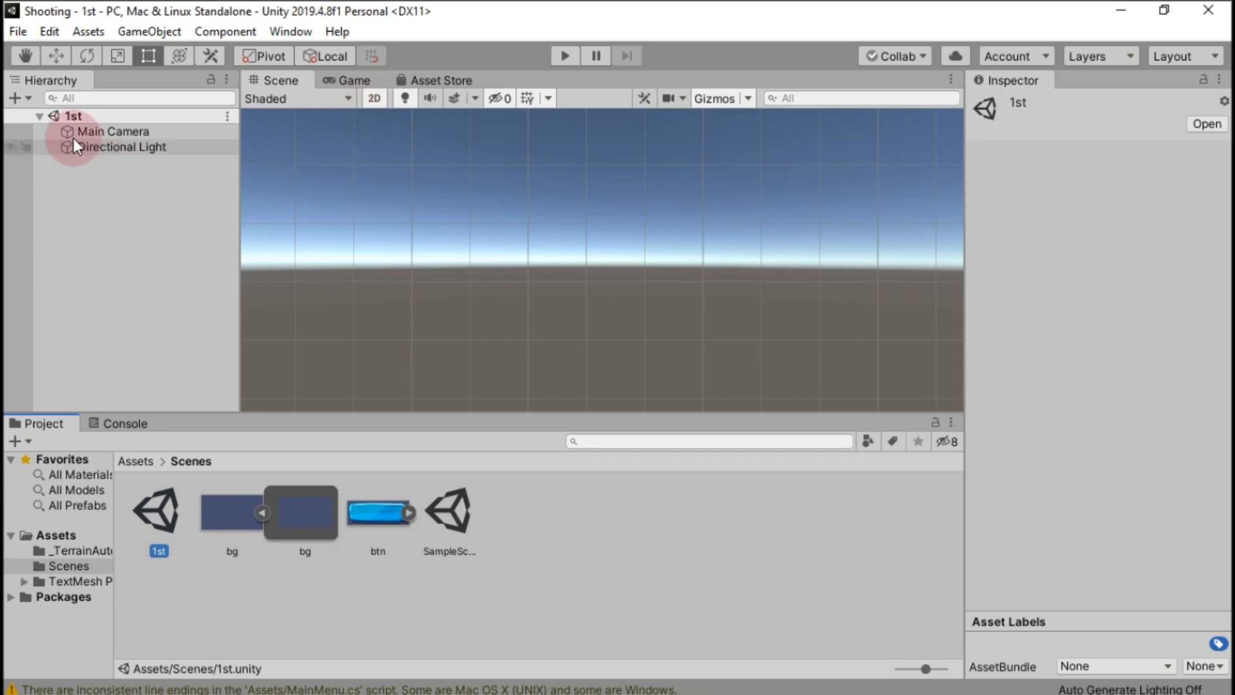
Step: Add a UI Panel to the scene and set its image colour to black 000000 with alpha 255
click(18, 99)
click(64, 291)
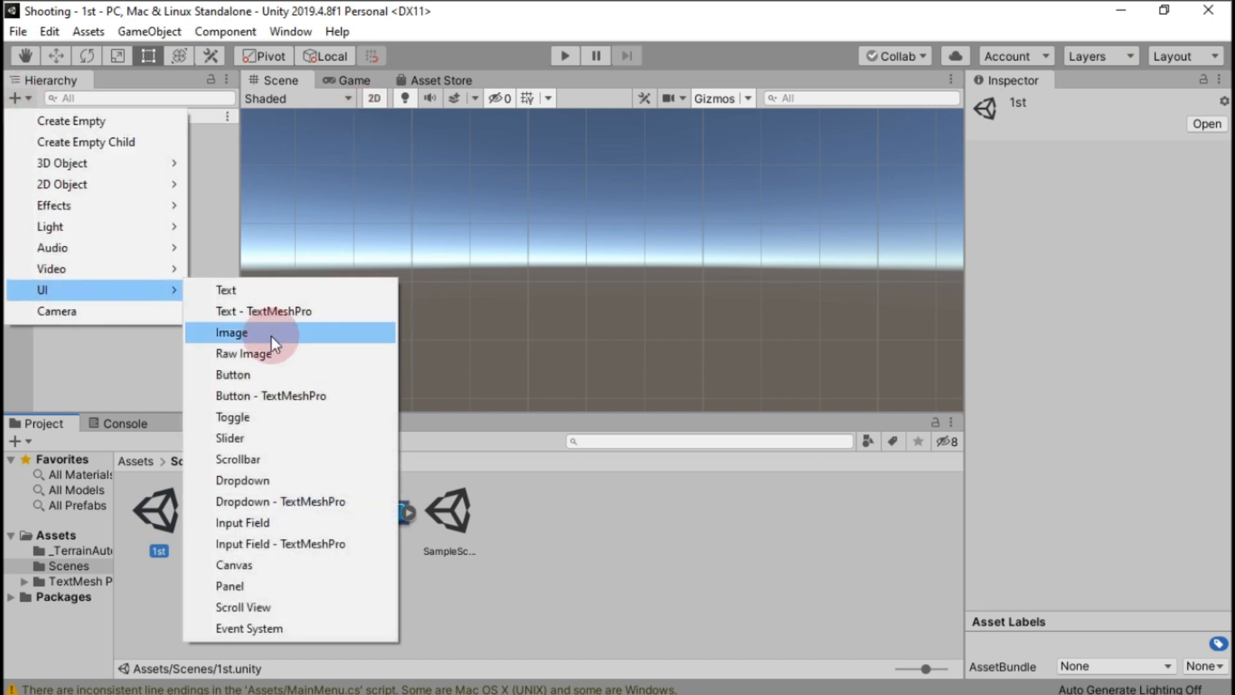
click(231, 585)
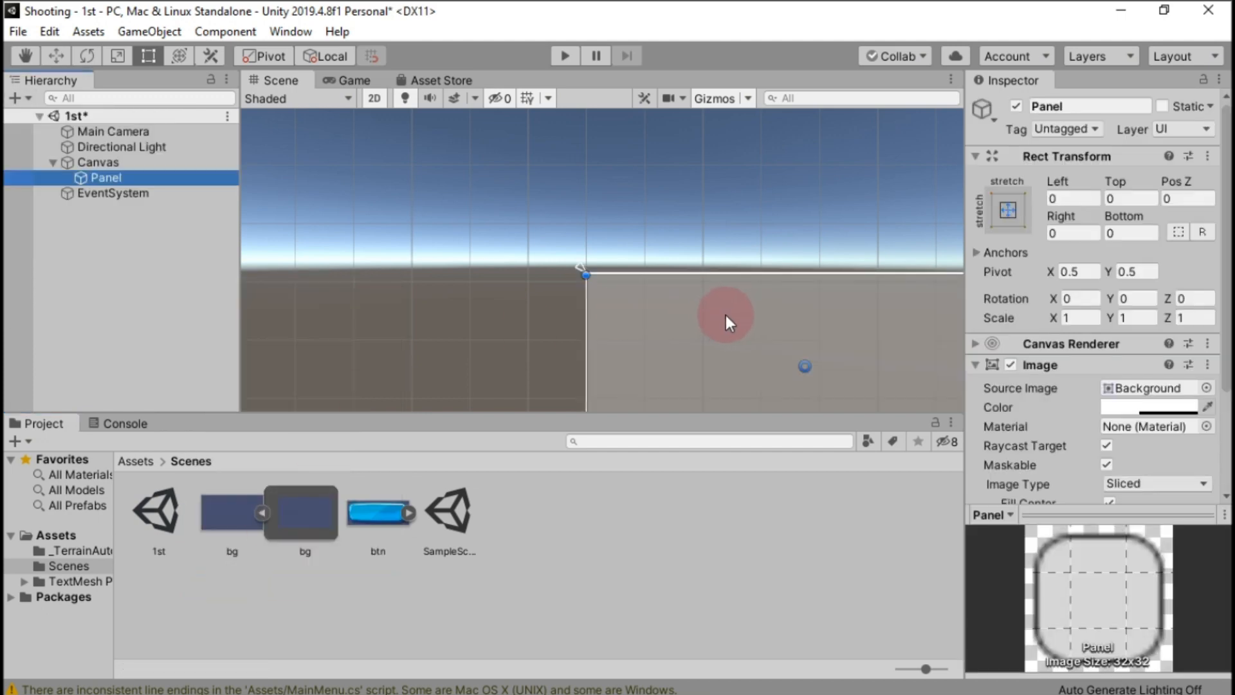
click(1149, 407)
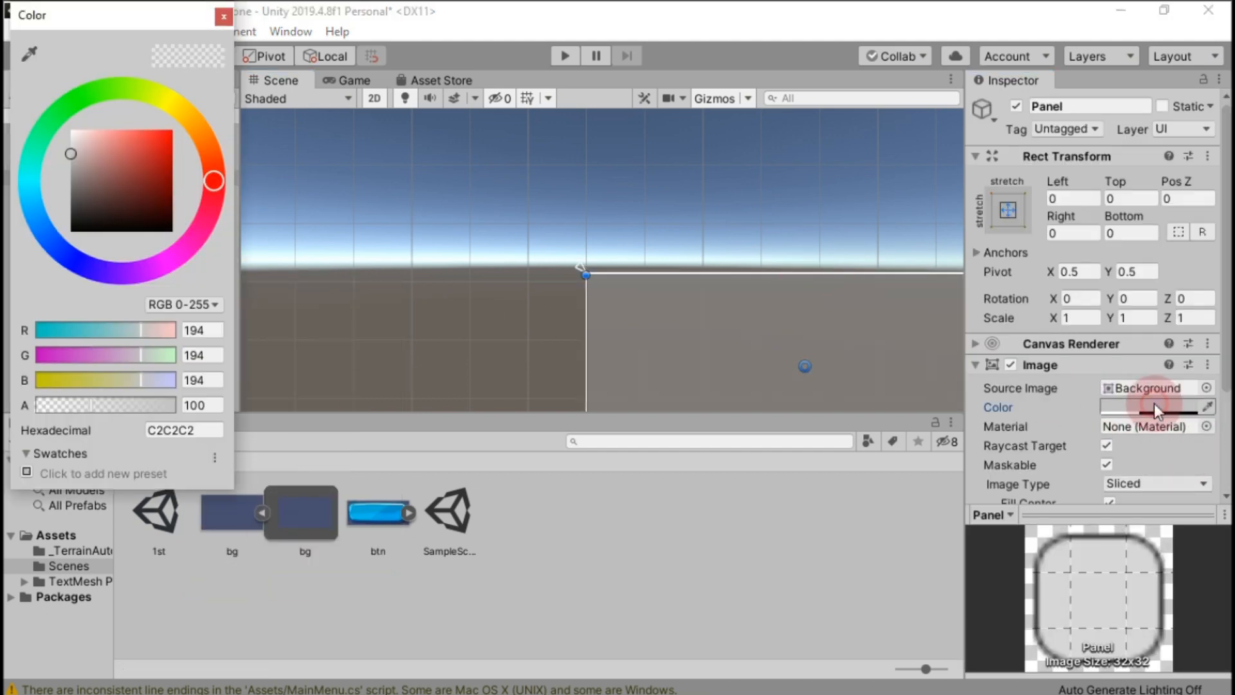
drag(83, 221, 75, 238)
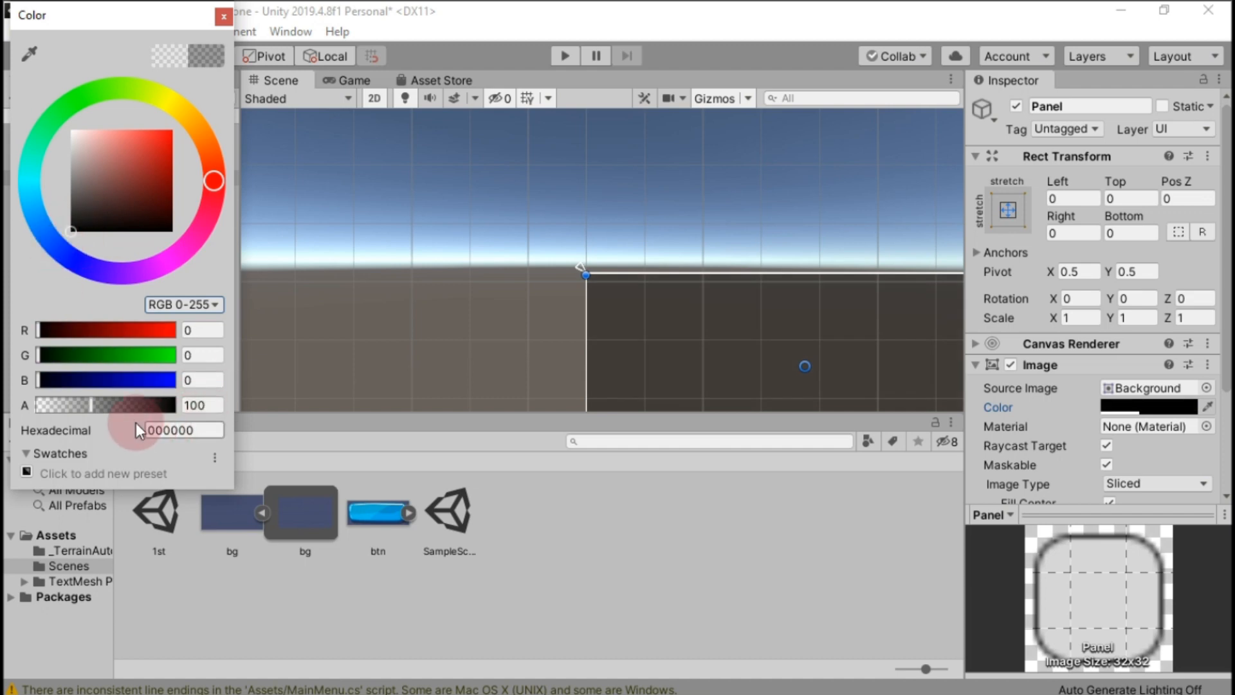
drag(90, 407, 206, 412)
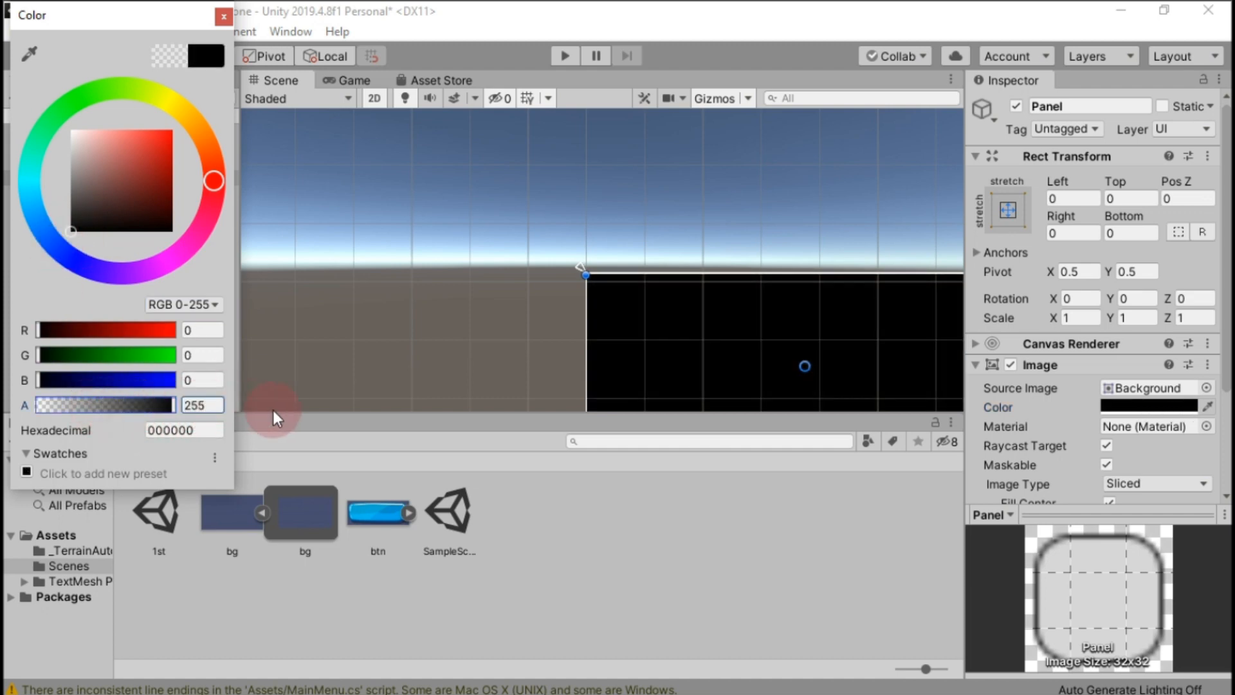
click(224, 15)
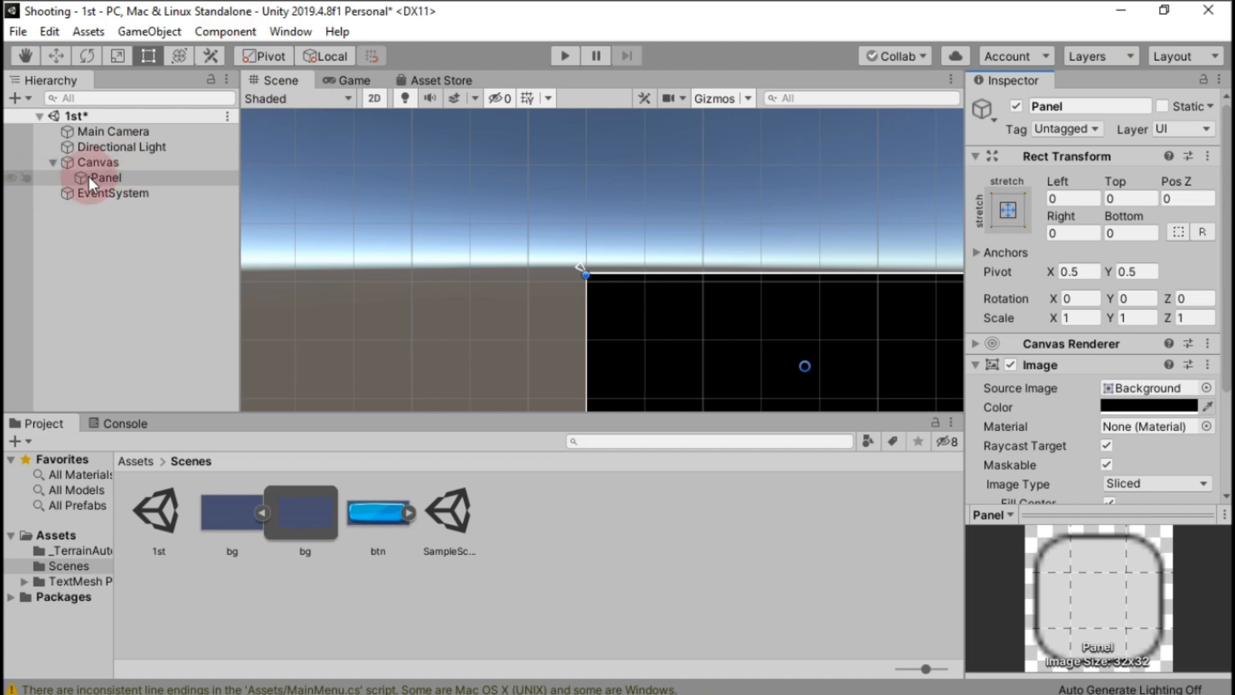
Step: Add a TextMeshPro UI text under the Canvas and rename it SimpleText
click(17, 98)
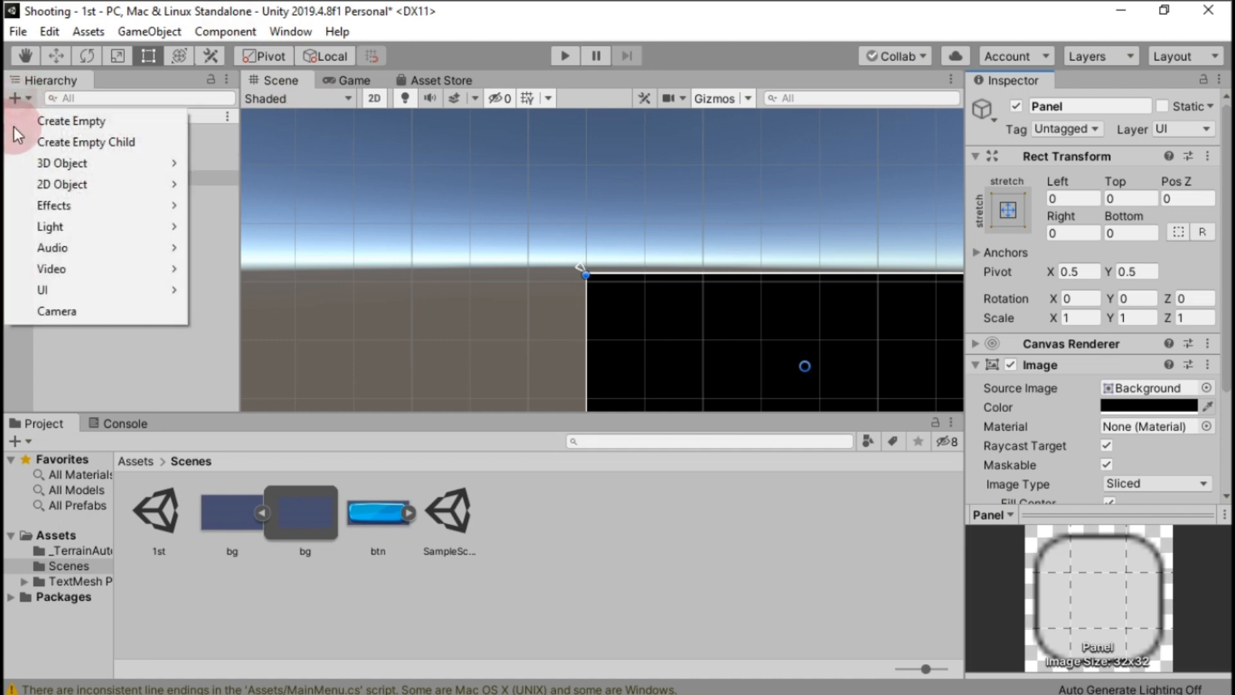
mouse_move(94, 289)
click(247, 306)
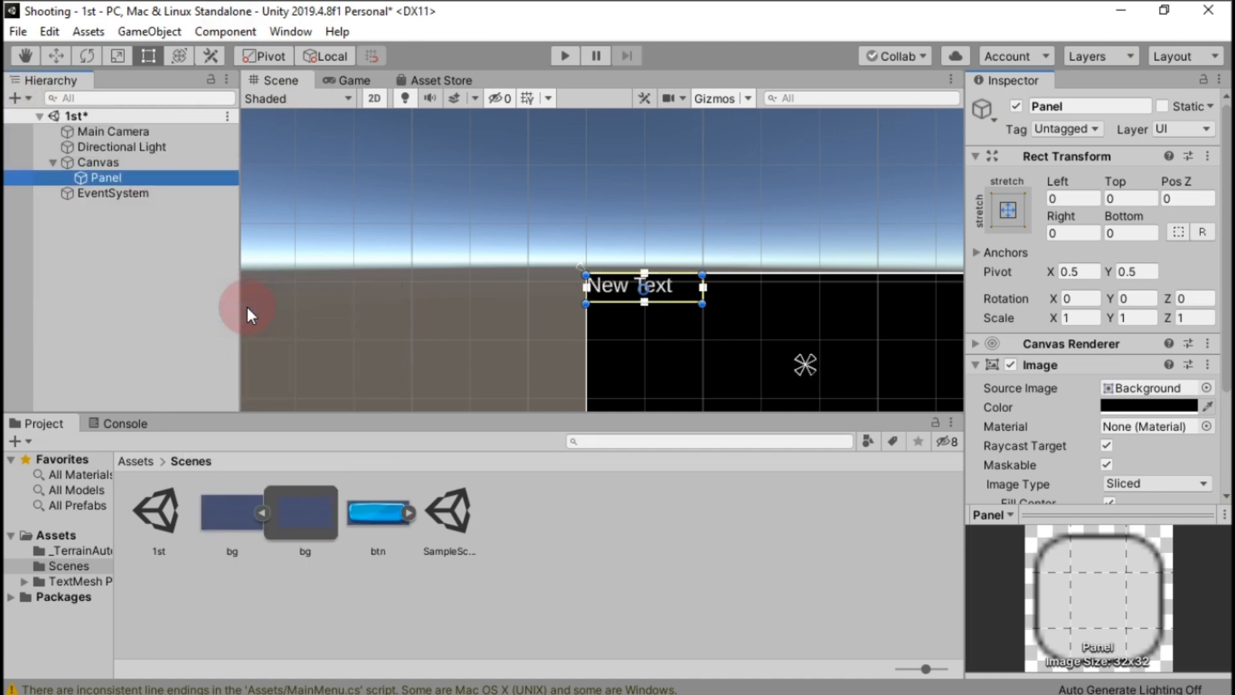
right_click(140, 194)
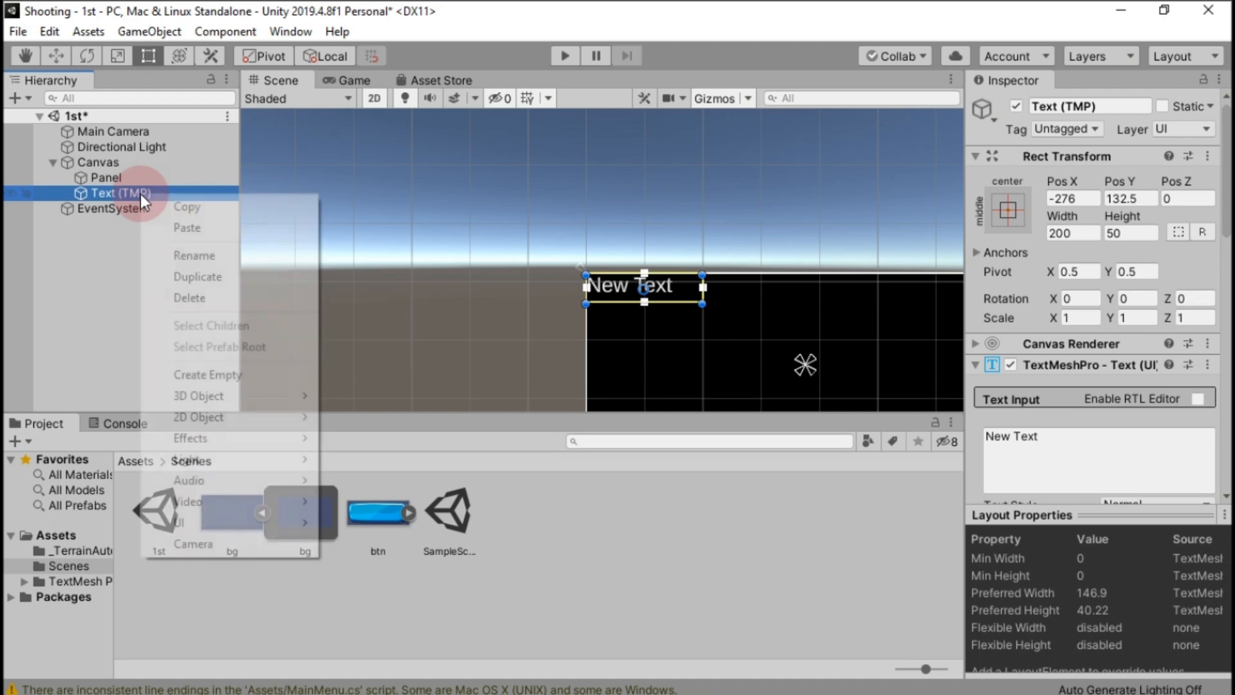
click(193, 256)
key(BackSpace)
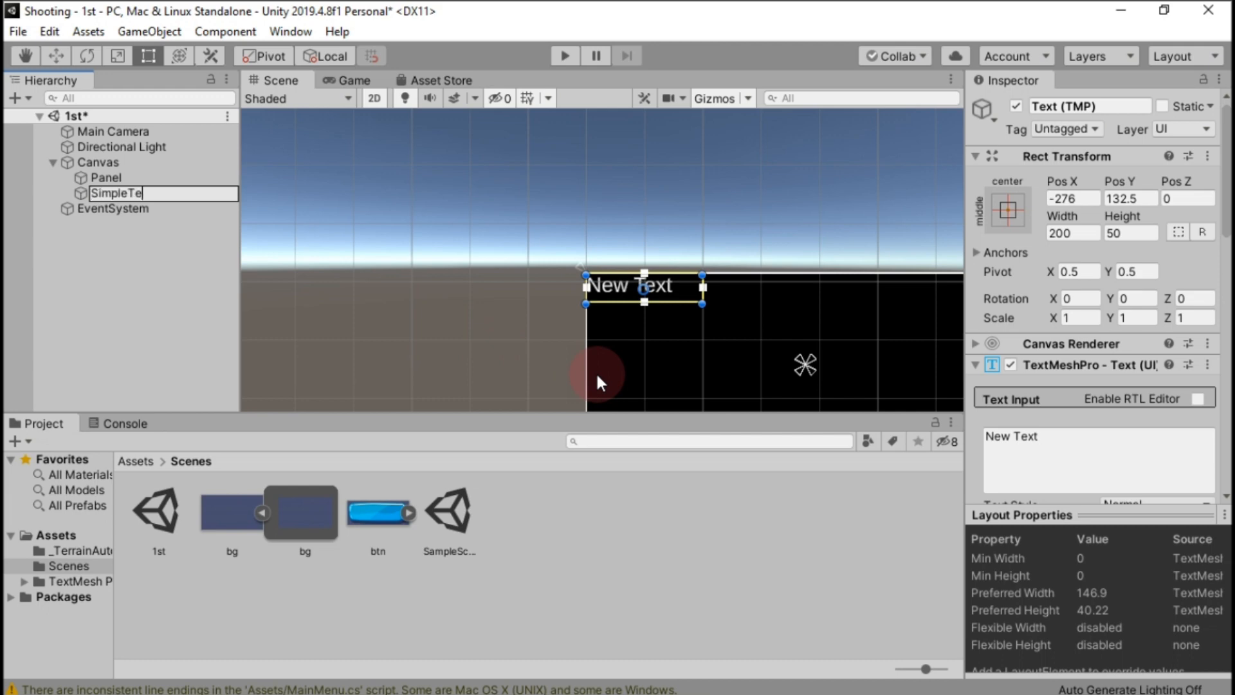
key(Return)
Step: Replace the placeholder content of SimpleText with "Hello. I am Game"
click(1034, 437)
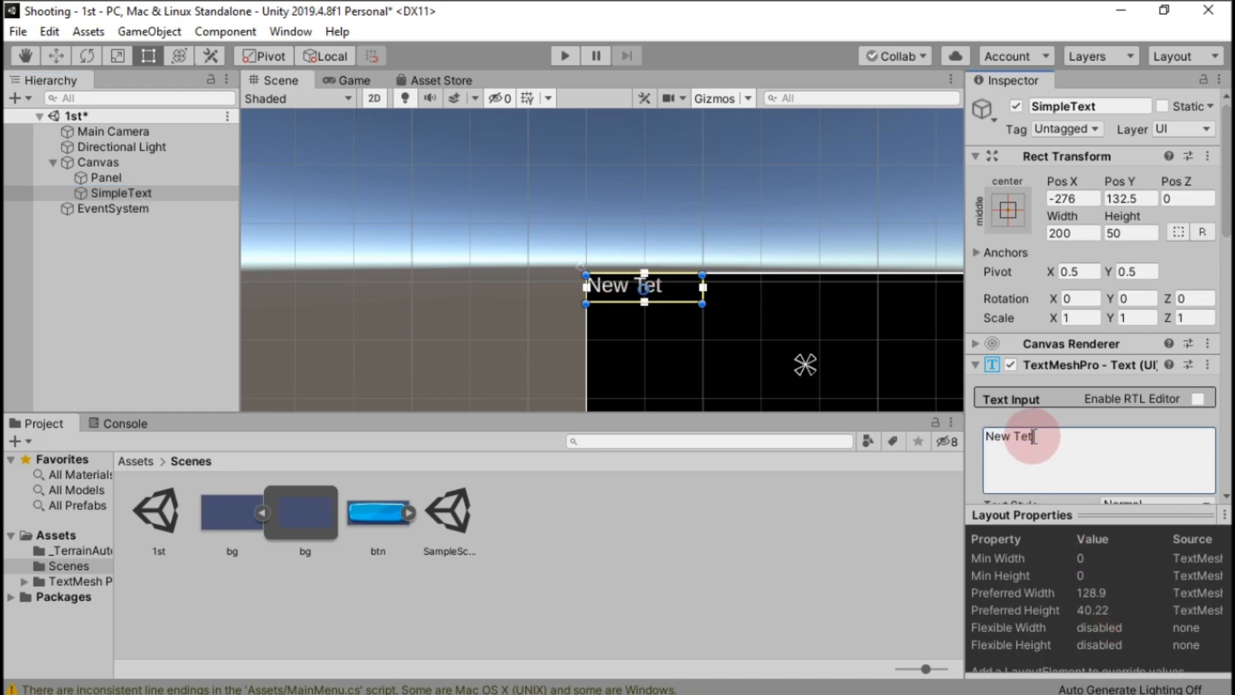
key(BackSpace)
key(BackSpace)
key(BackSpace)
key(BackSpace)
key(BackSpace)
key(BackSpace)
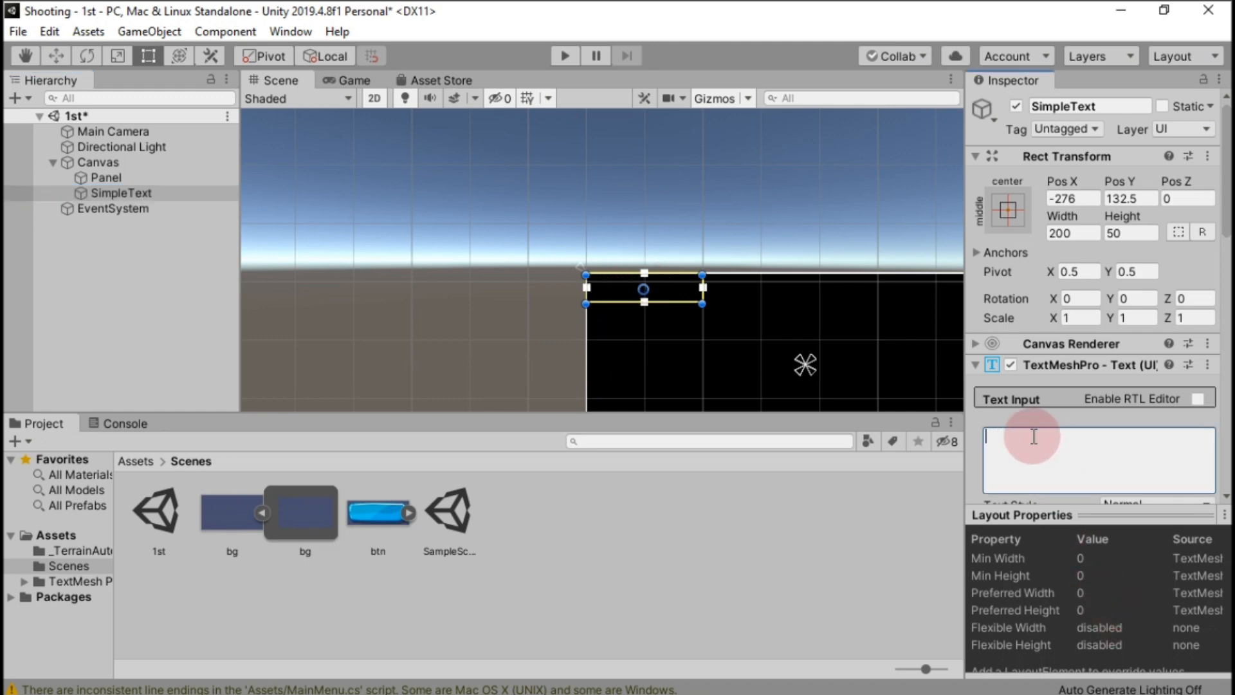
text(Hello)
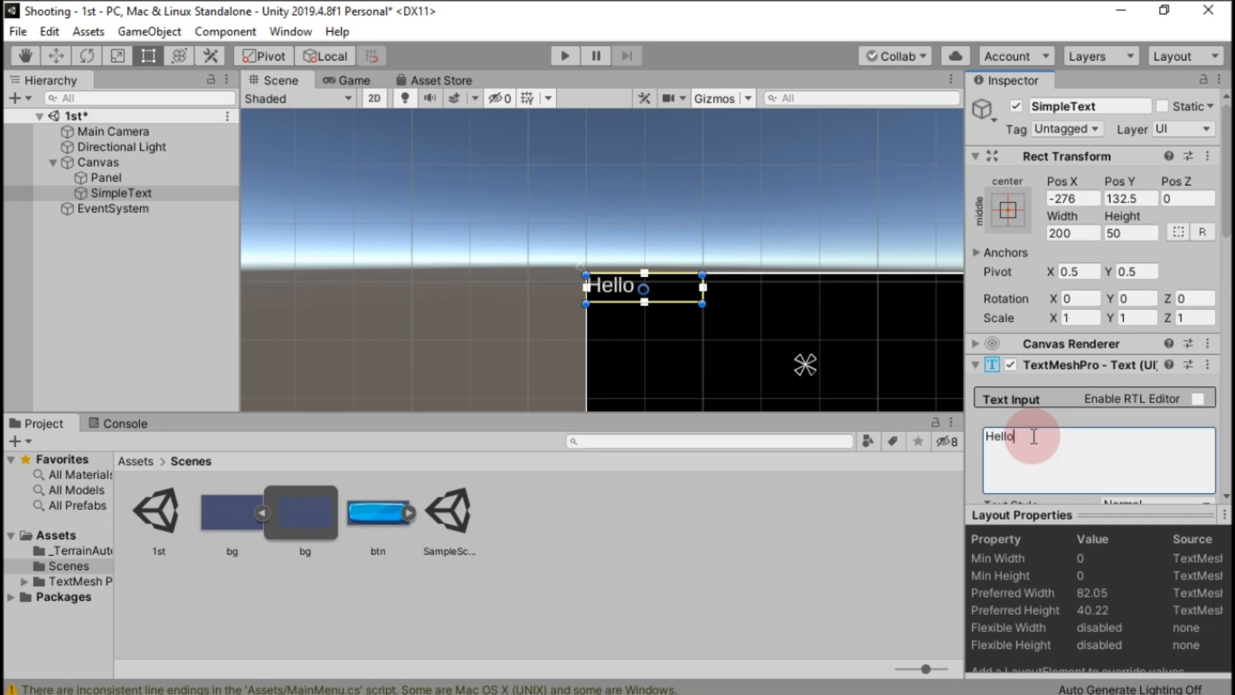
text(. I am)
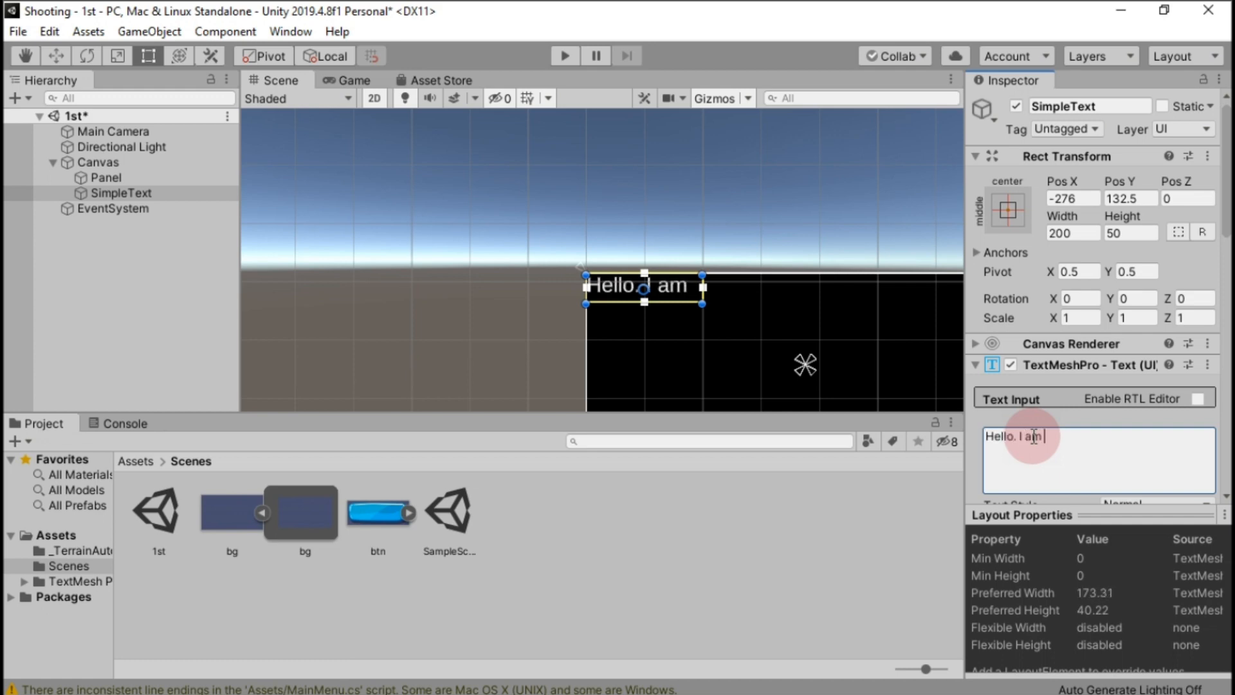
text( Game)
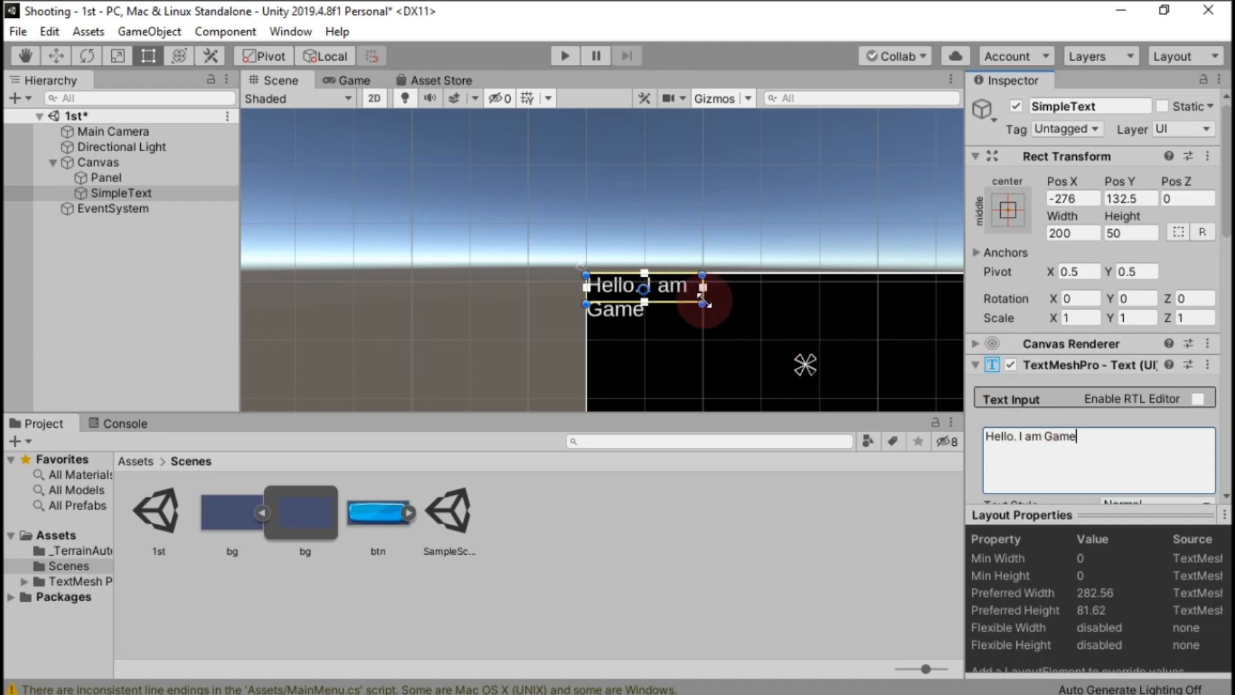
Step: Set SimpleText's font size to 80 and enlarge its text box to about 671 by 178
drag(703, 303, 831, 337)
scroll(1190, 415, down, 10)
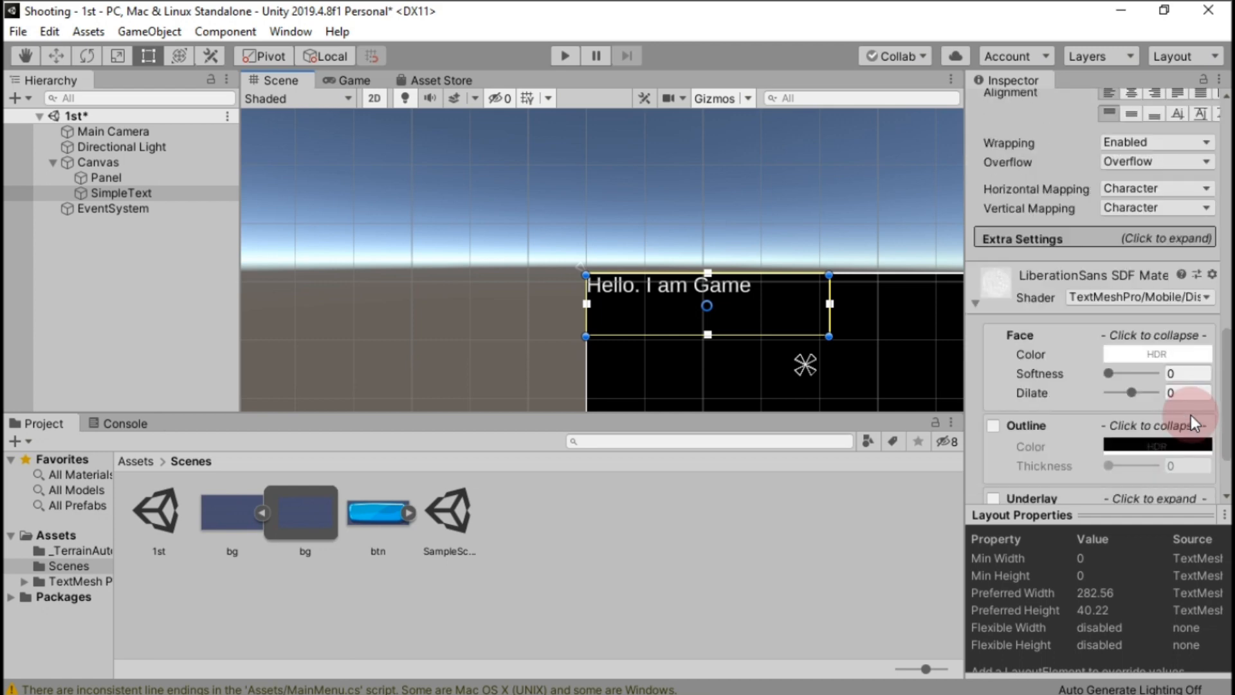
scroll(1184, 407, up, 3)
click(1111, 106)
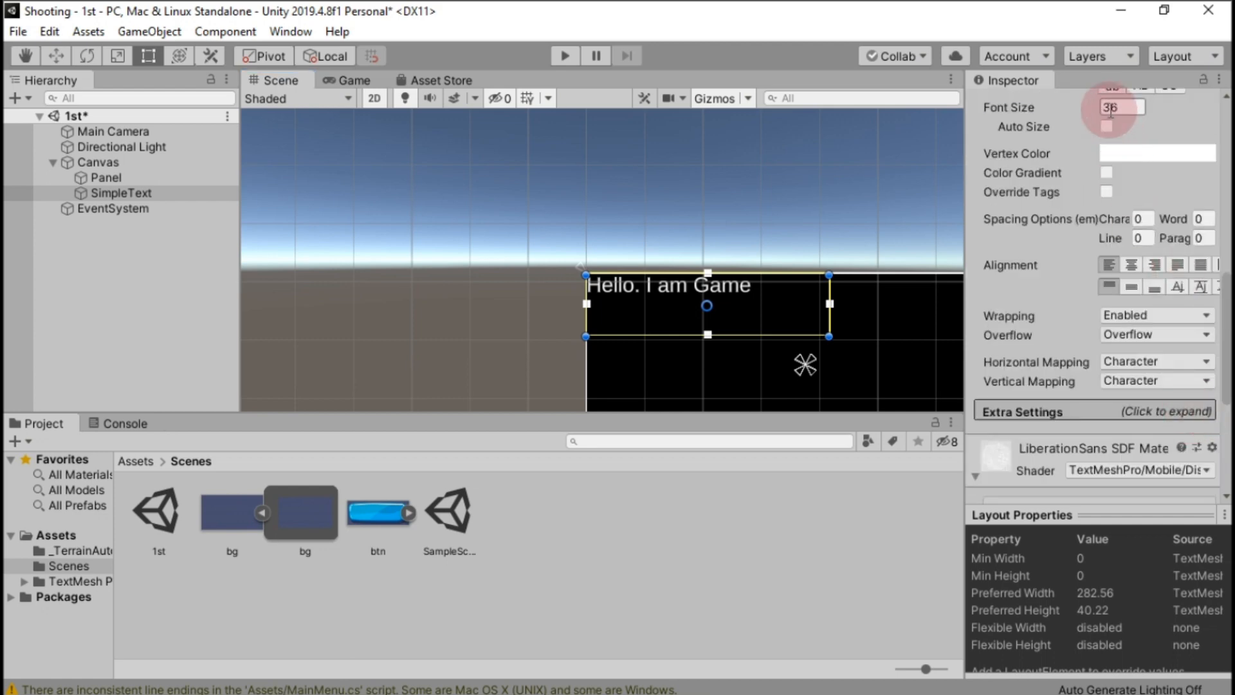
text(80)
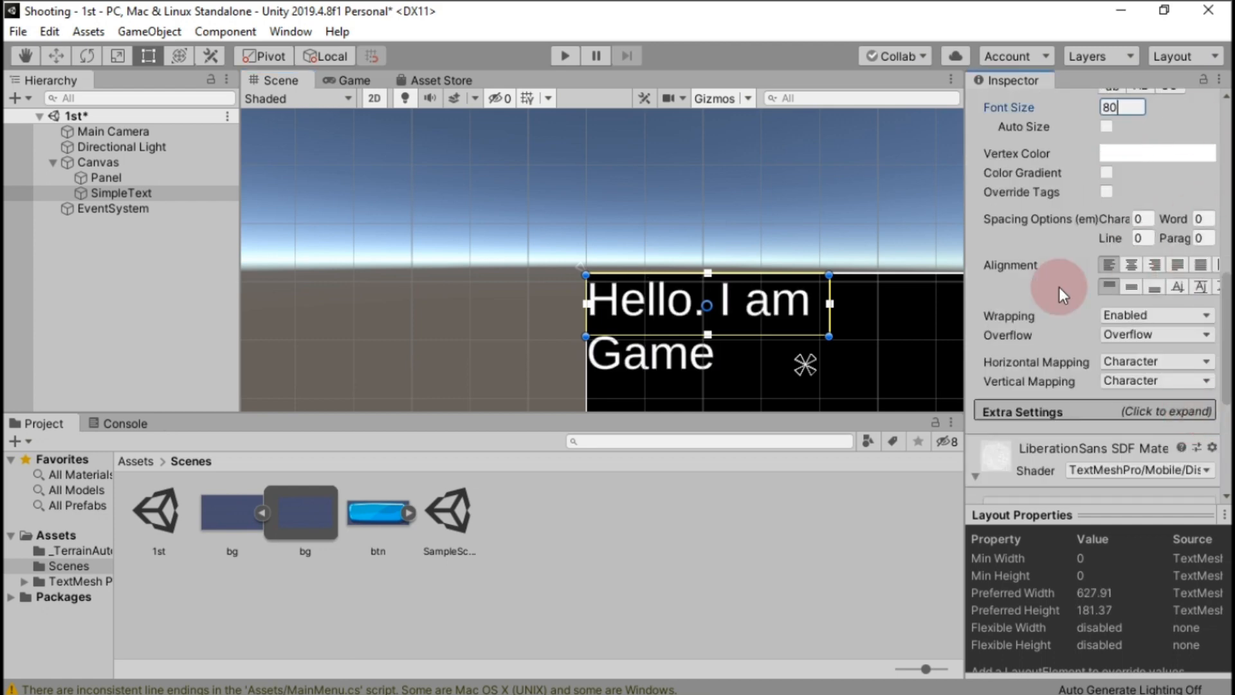
drag(829, 336, 979, 379)
Step: Change SimpleText's font asset to Roboto-Bold SDF and set the font size to 100
scroll(1126, 271, up, 3)
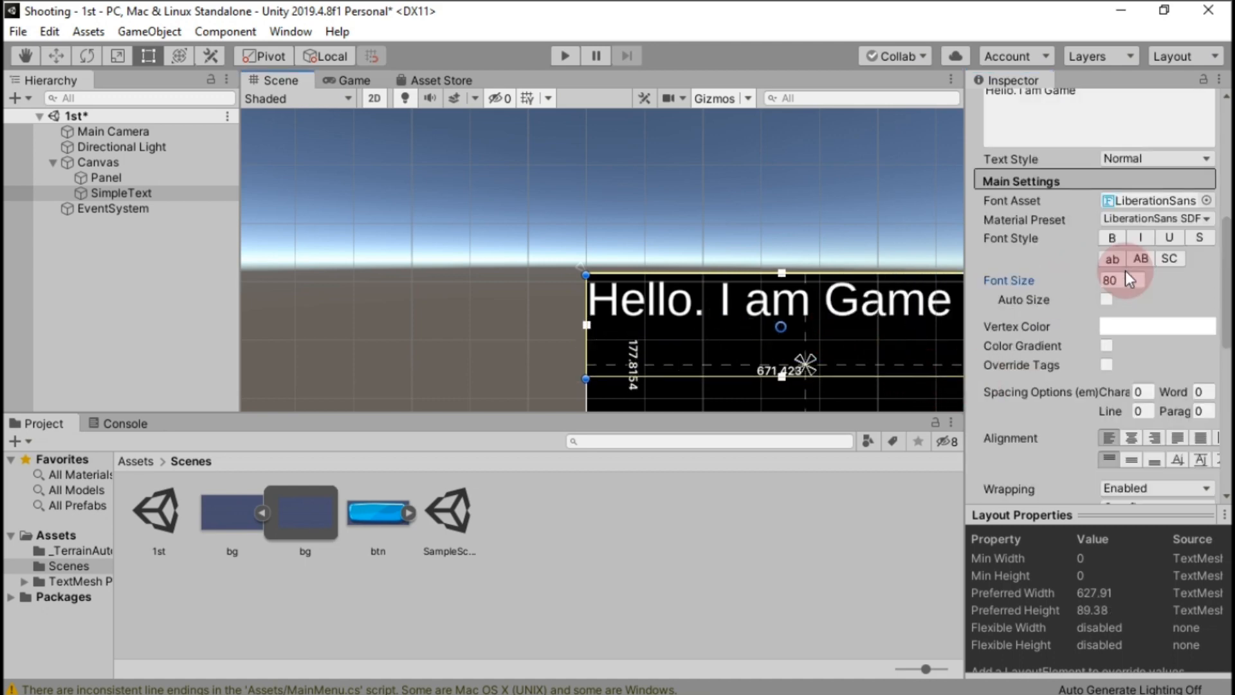
click(1207, 200)
click(129, 186)
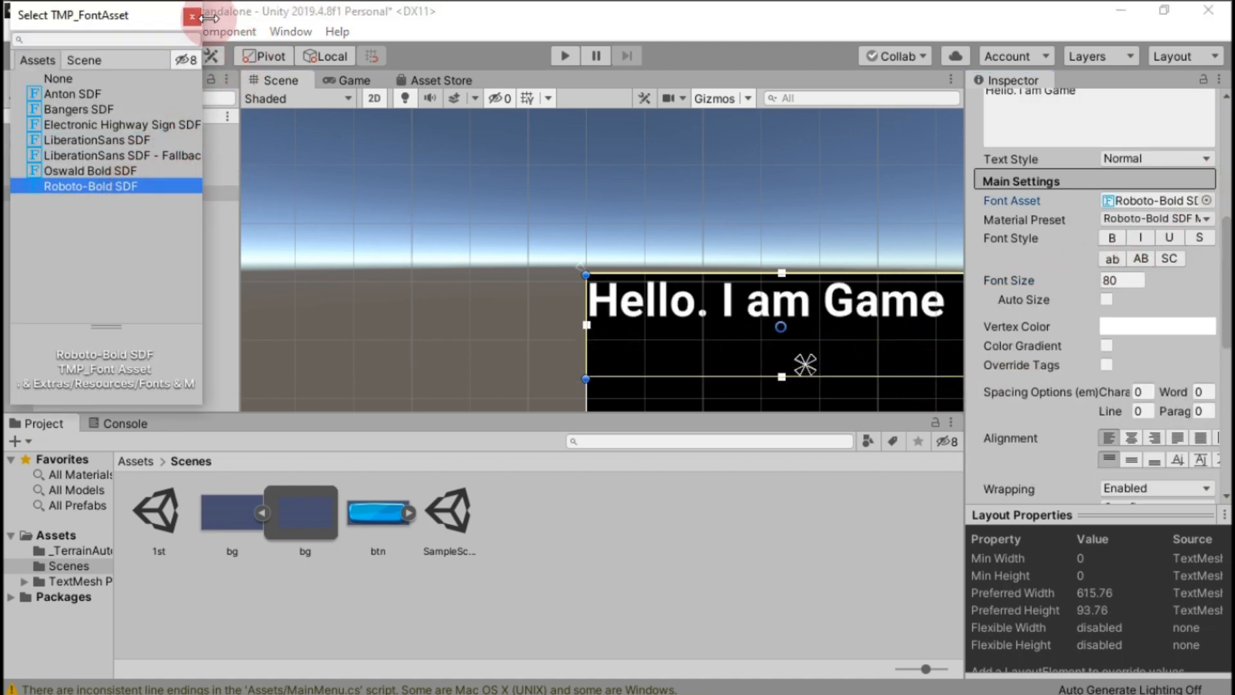
click(192, 16)
click(1116, 279)
text(100)
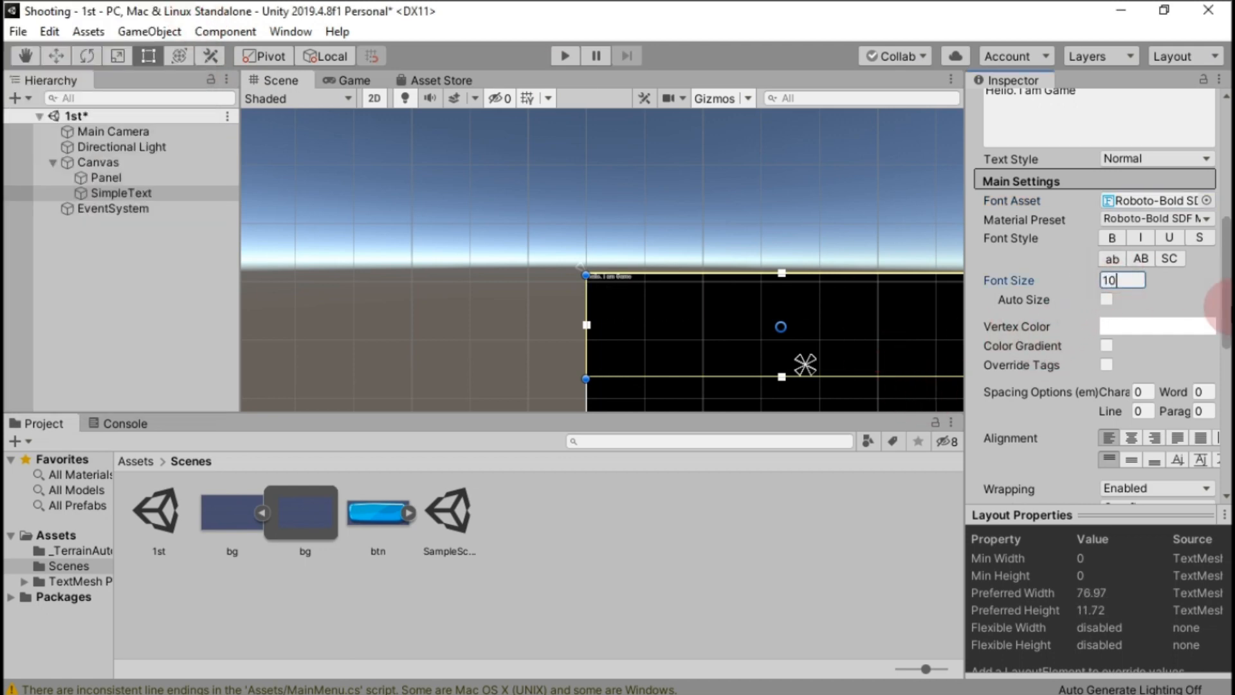
Step: Centre SimpleText's box on the black panel, widened slightly past the panel's sides, and set its font size to 90
double_click(143, 194)
drag(754, 299, 783, 301)
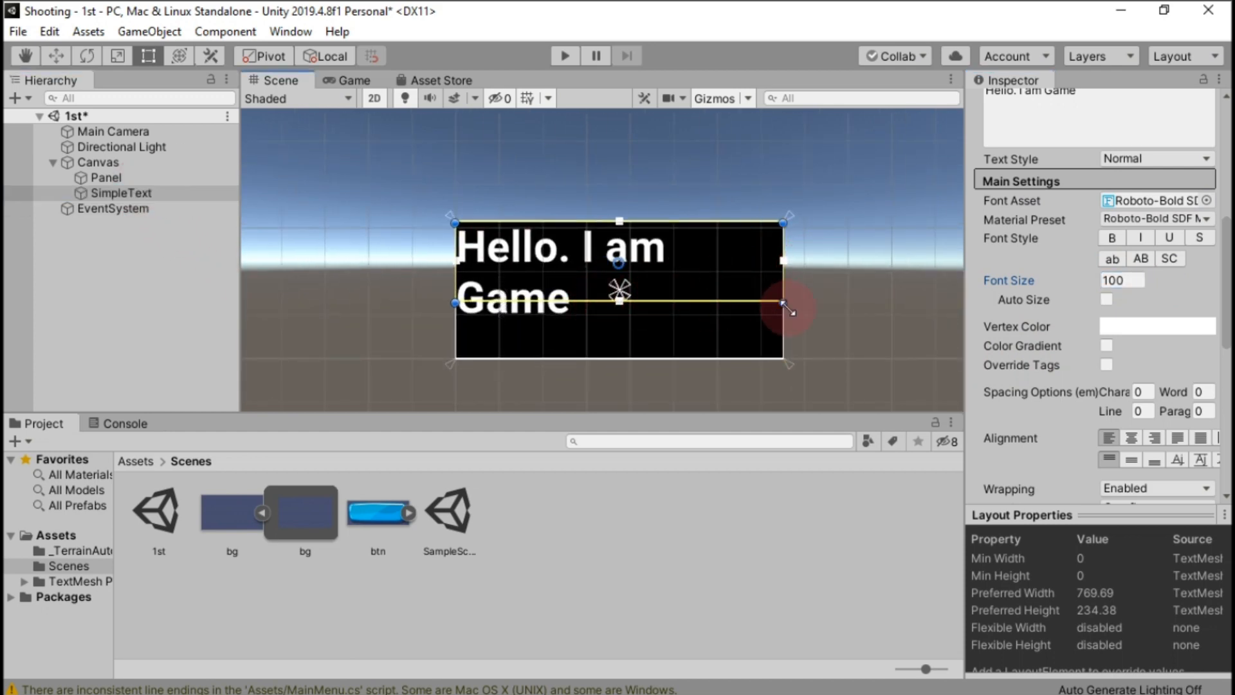
drag(783, 300, 803, 305)
drag(741, 271, 736, 288)
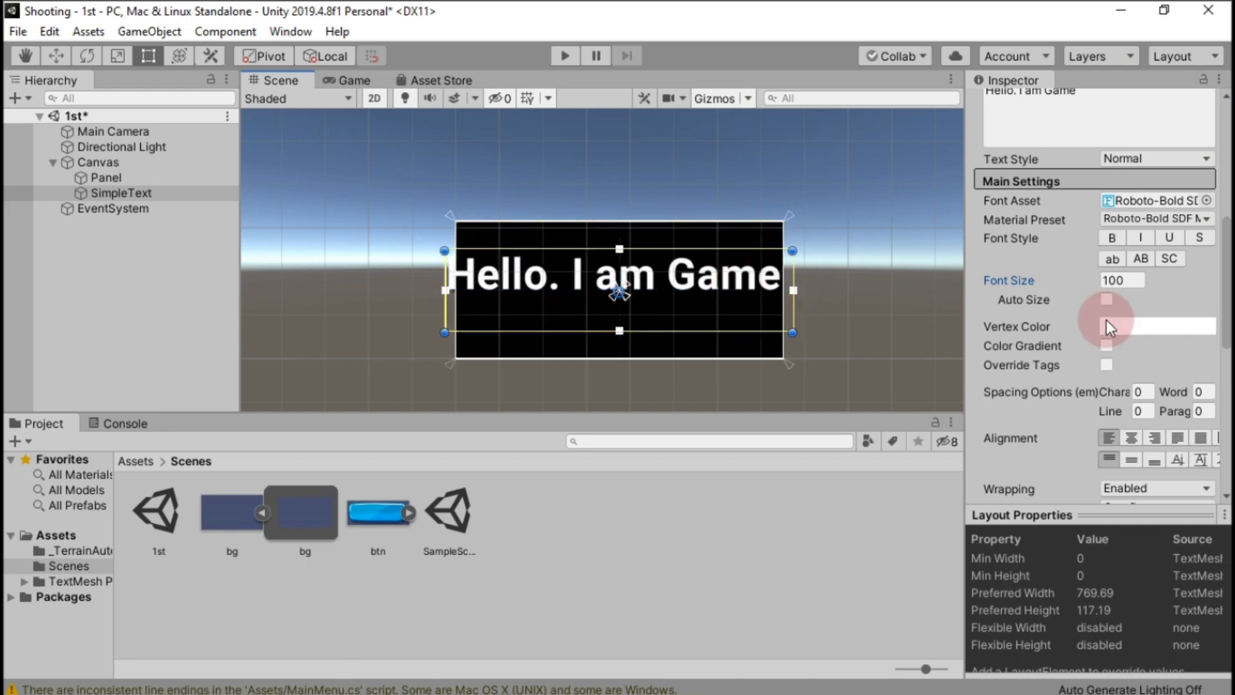
click(1120, 280)
text(90)
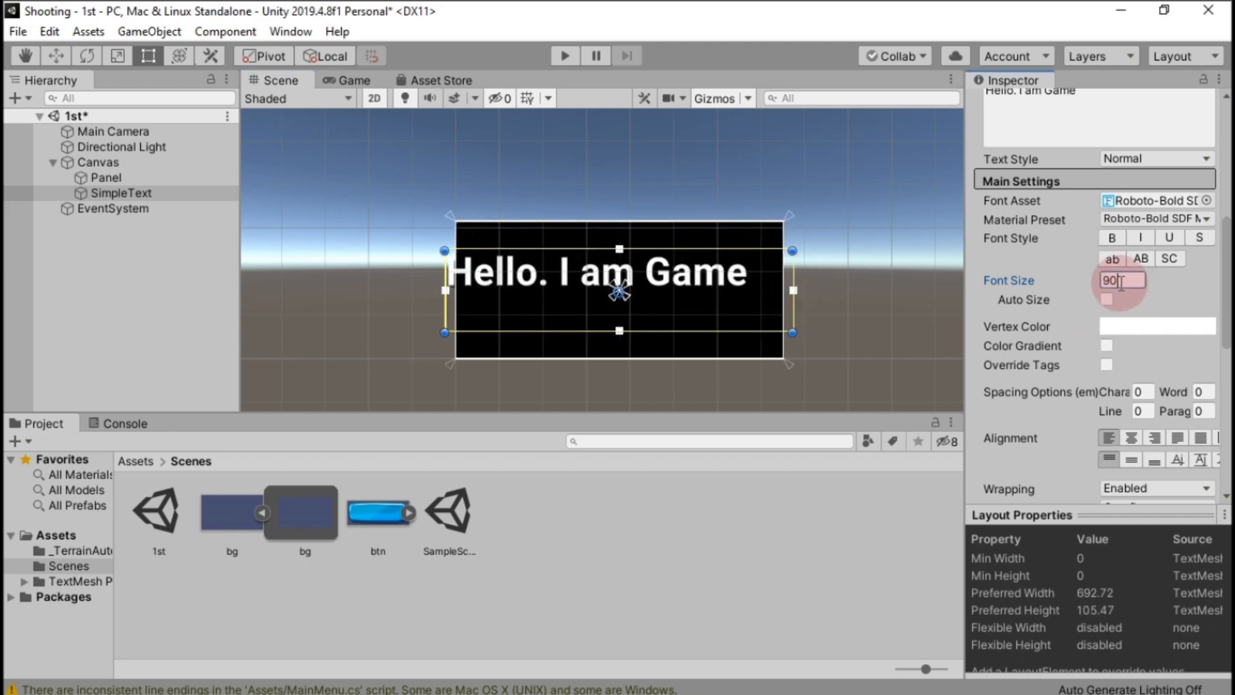
Step: Narrow SimpleText's box to the black panel's width, about 752 by 187, with its side text margins pulled slightly inward
click(794, 292)
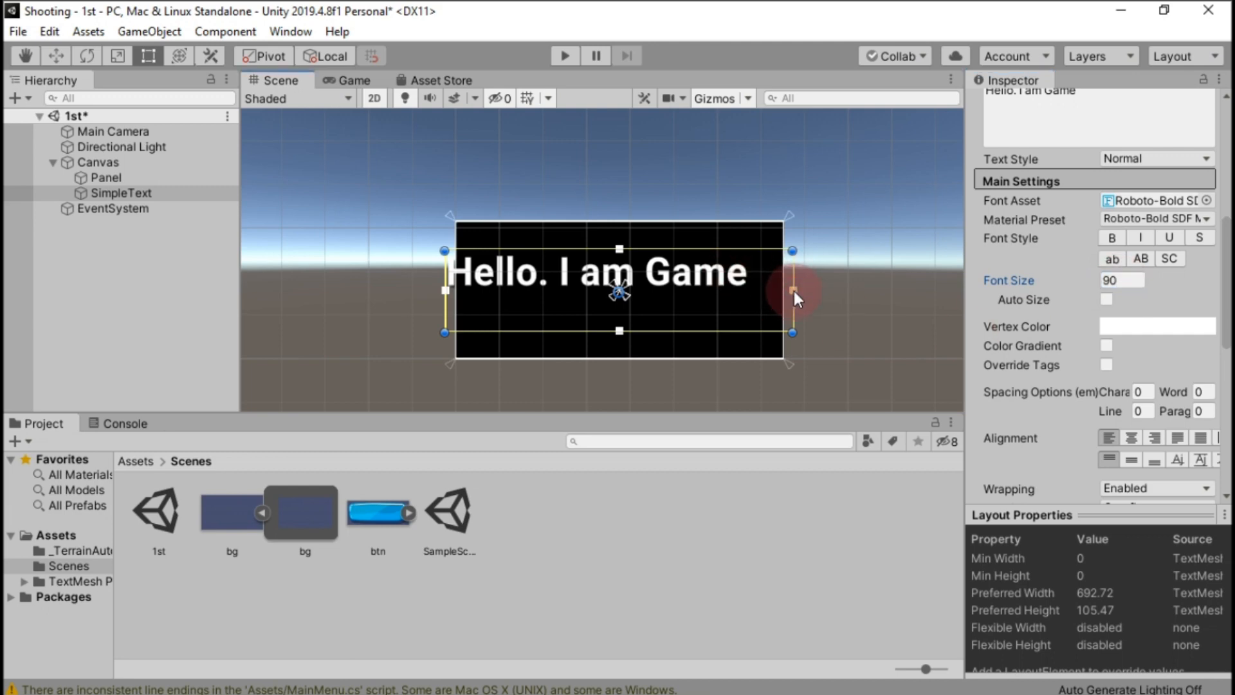
drag(791, 291, 785, 290)
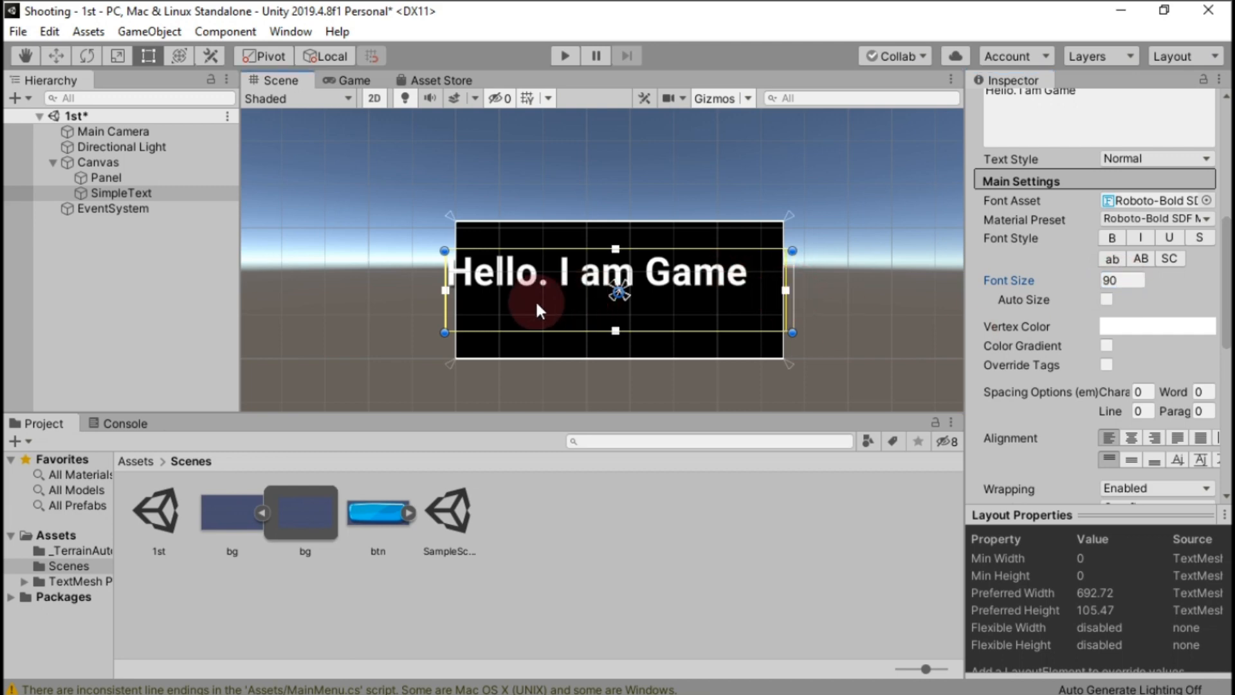
drag(448, 295, 457, 292)
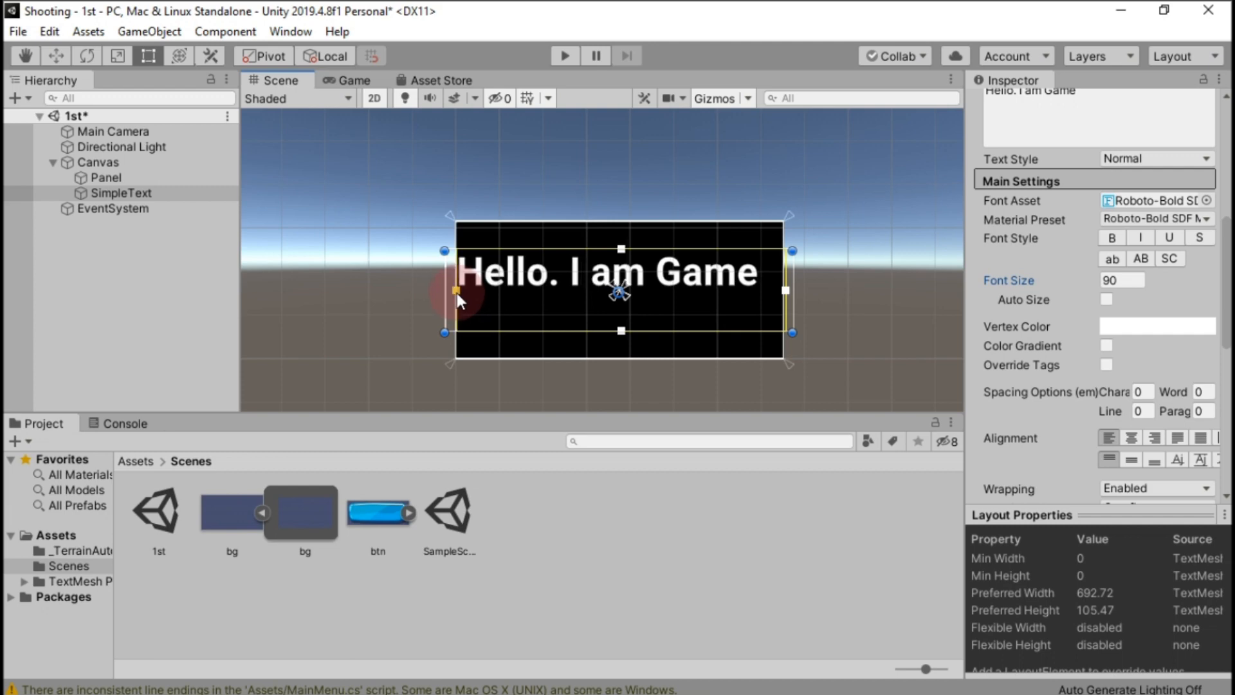
click(846, 321)
click(155, 193)
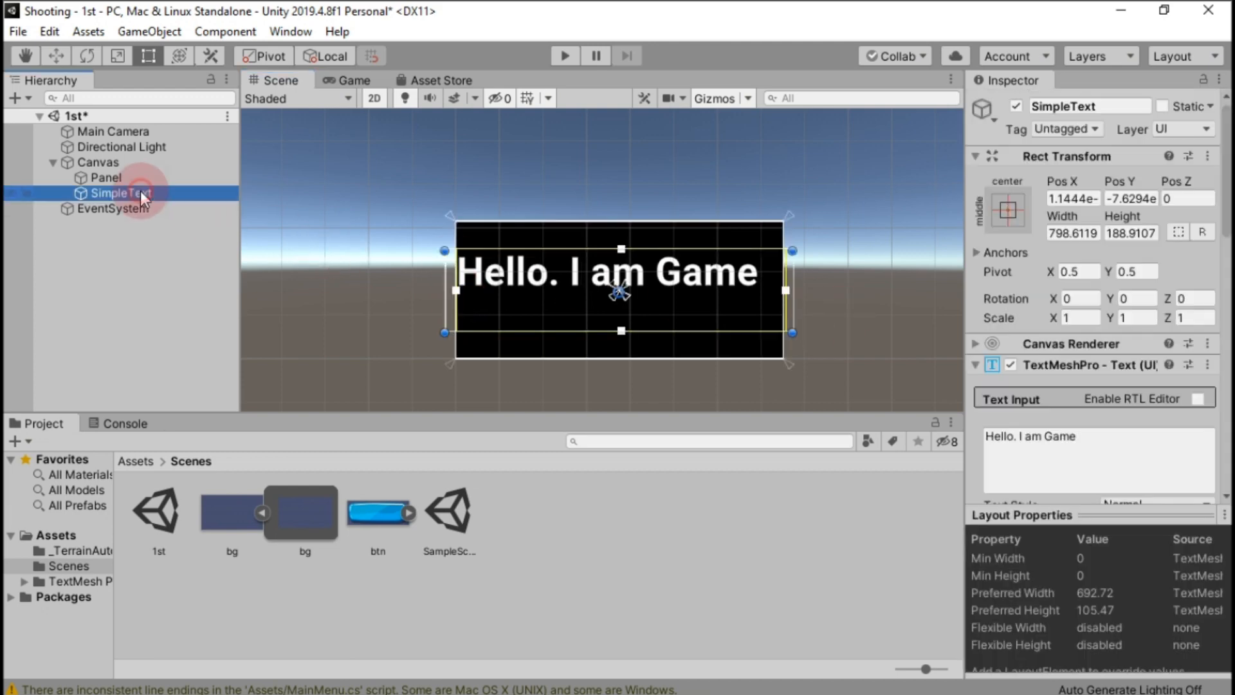
drag(792, 333, 782, 333)
drag(446, 330, 457, 329)
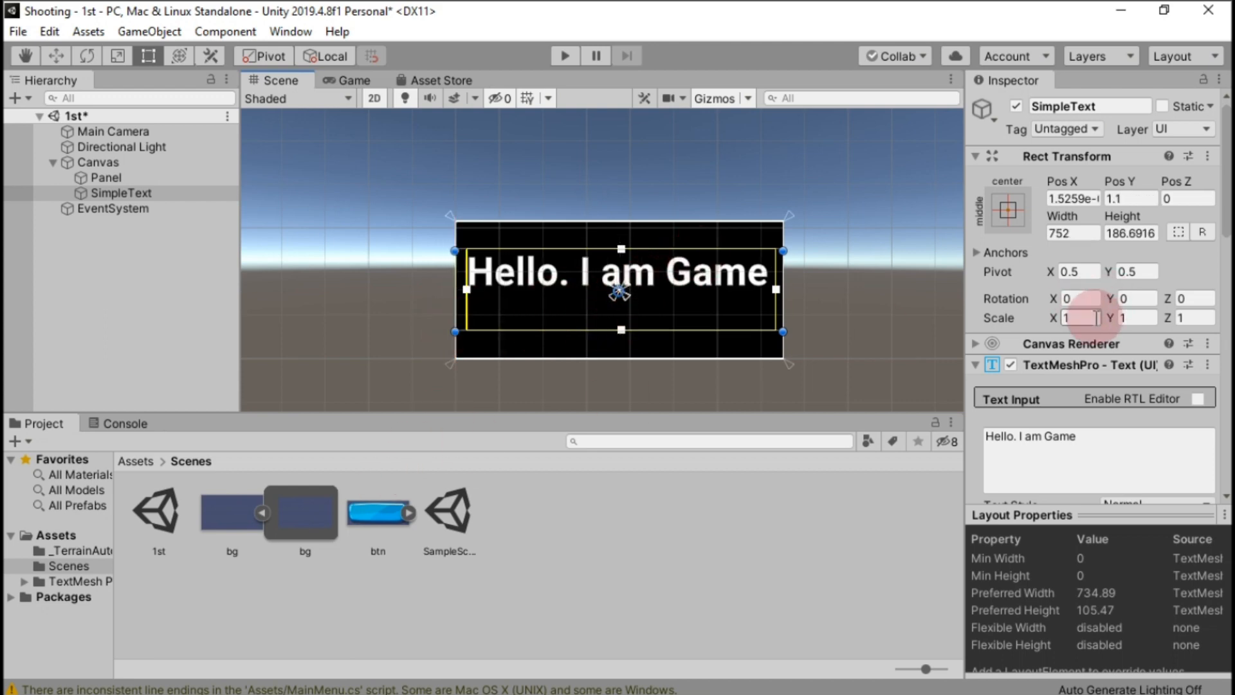
Step: Enable SimpleText's colour gradient and assign the Yellow preset from the Assets folder to it
scroll(1098, 322, down, 10)
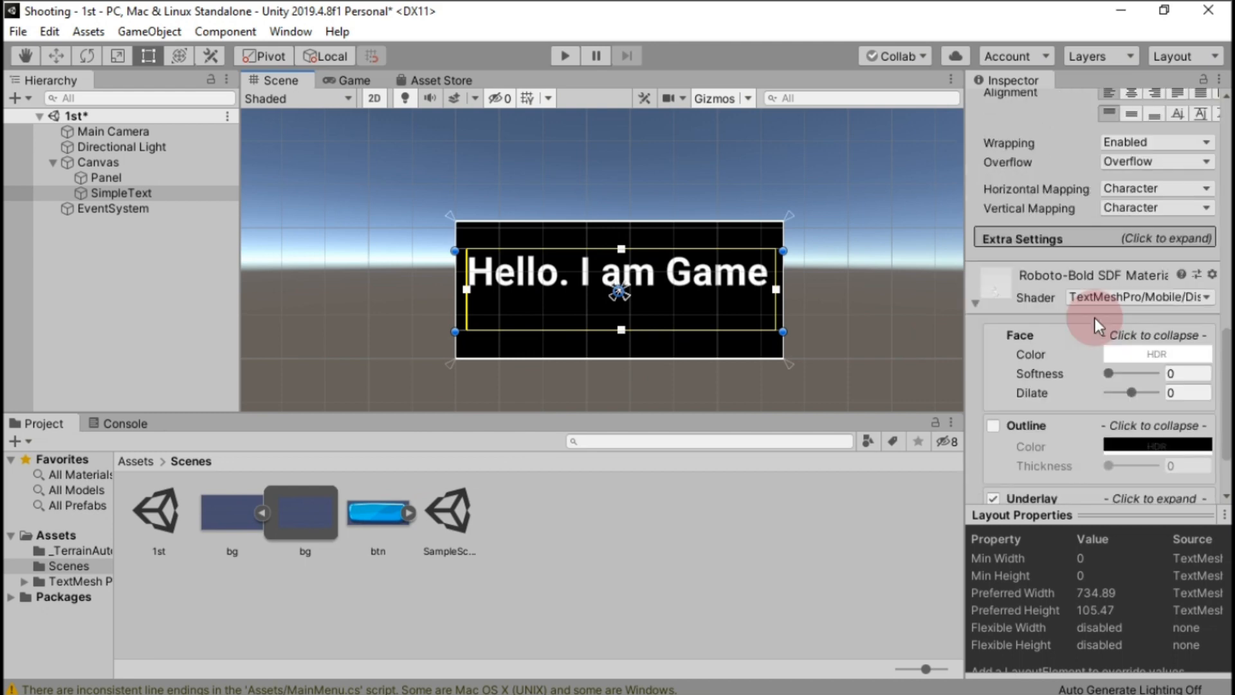
scroll(1097, 322, up, 10)
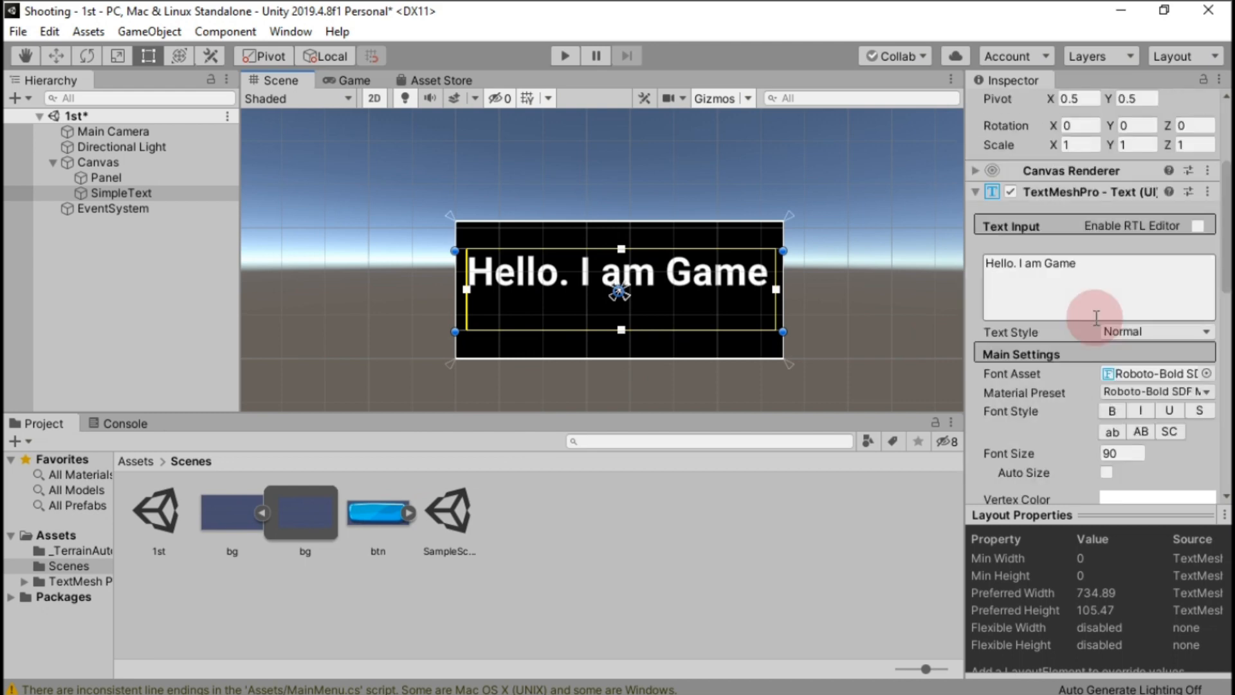
drag(1227, 252, 1229, 285)
click(1107, 421)
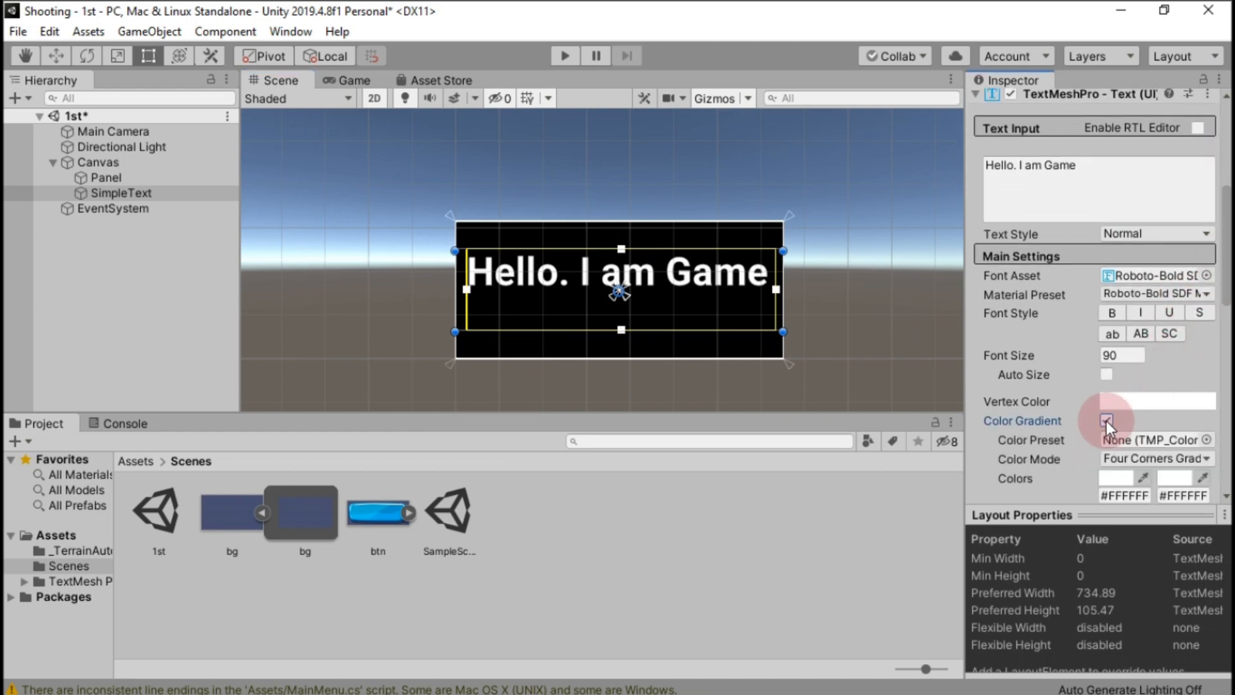
click(57, 536)
drag(397, 520, 1153, 153)
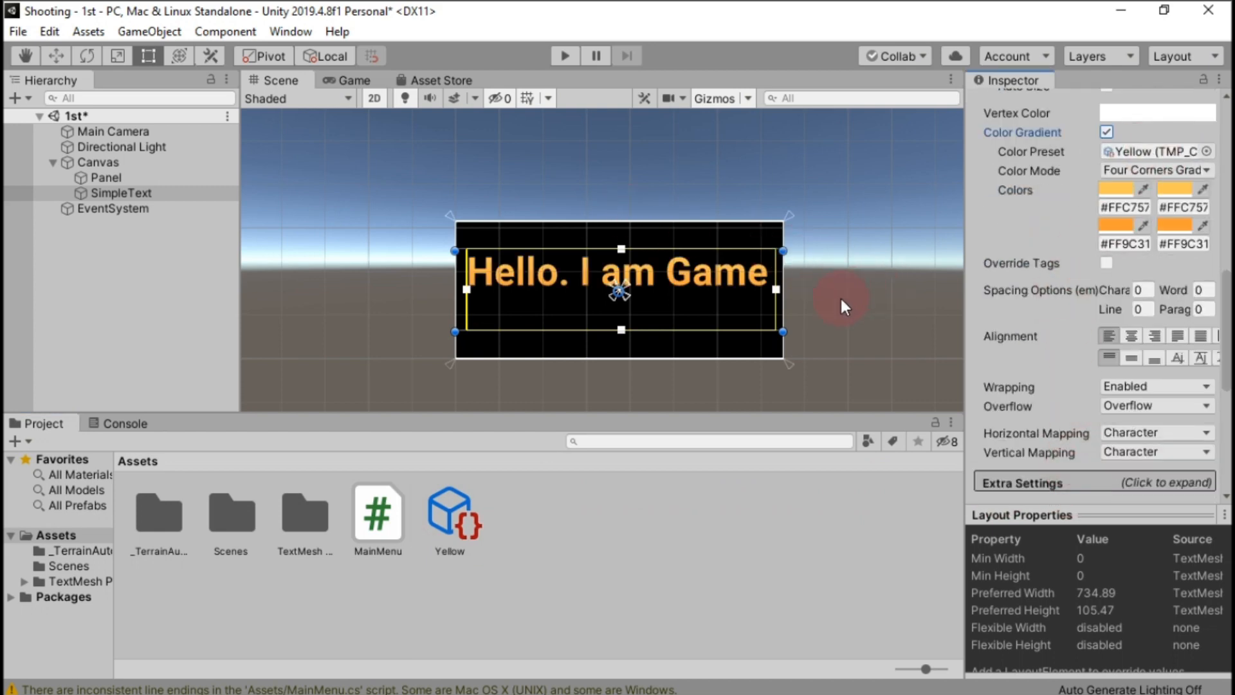
click(720, 274)
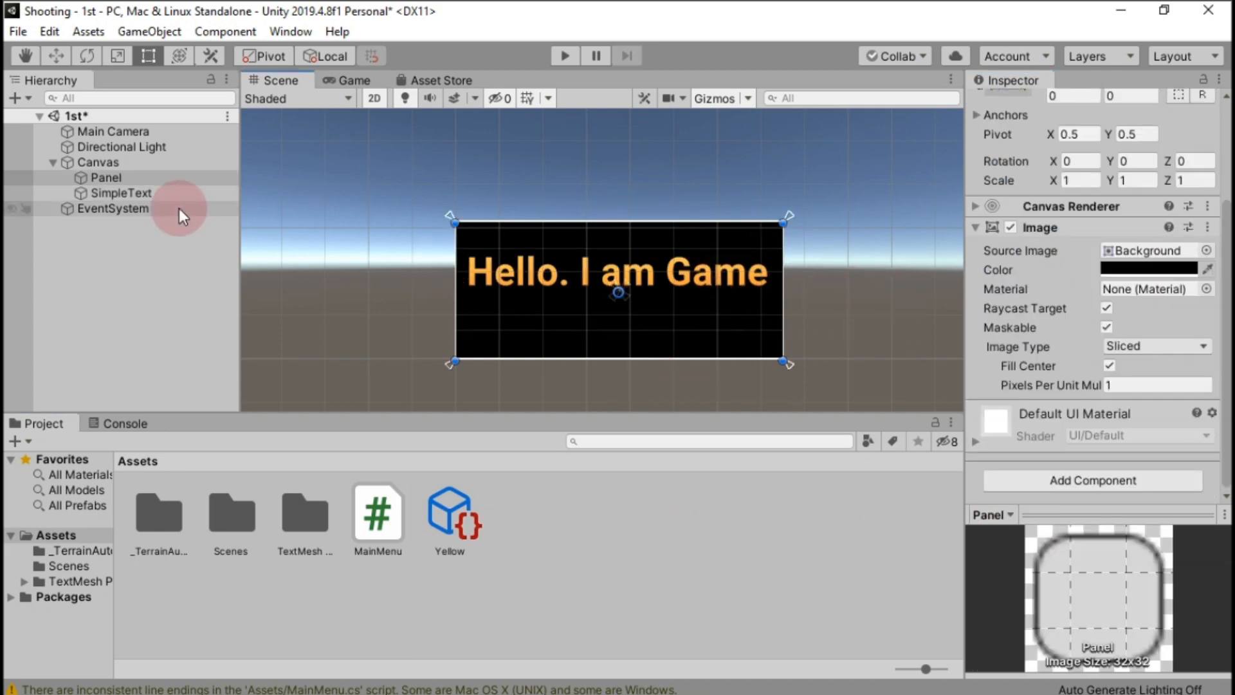
Step: Check the build order of SampleScene and 1st in the build settings, and save the current scene
click(13, 33)
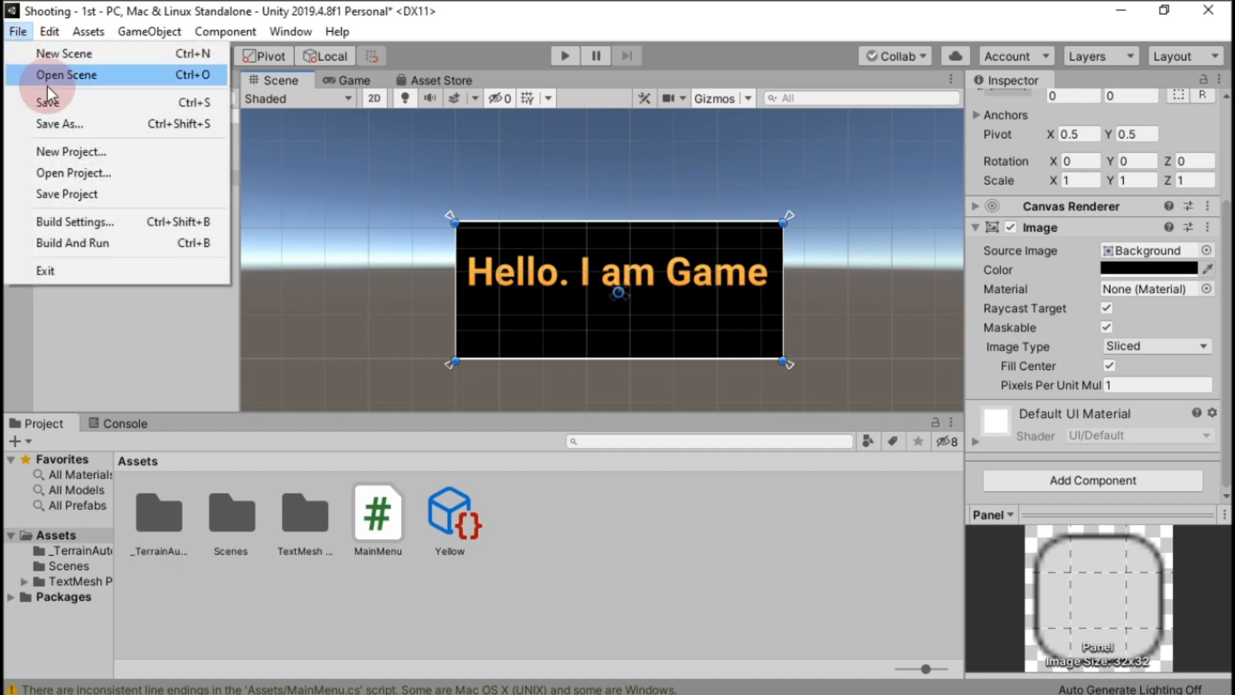
click(61, 220)
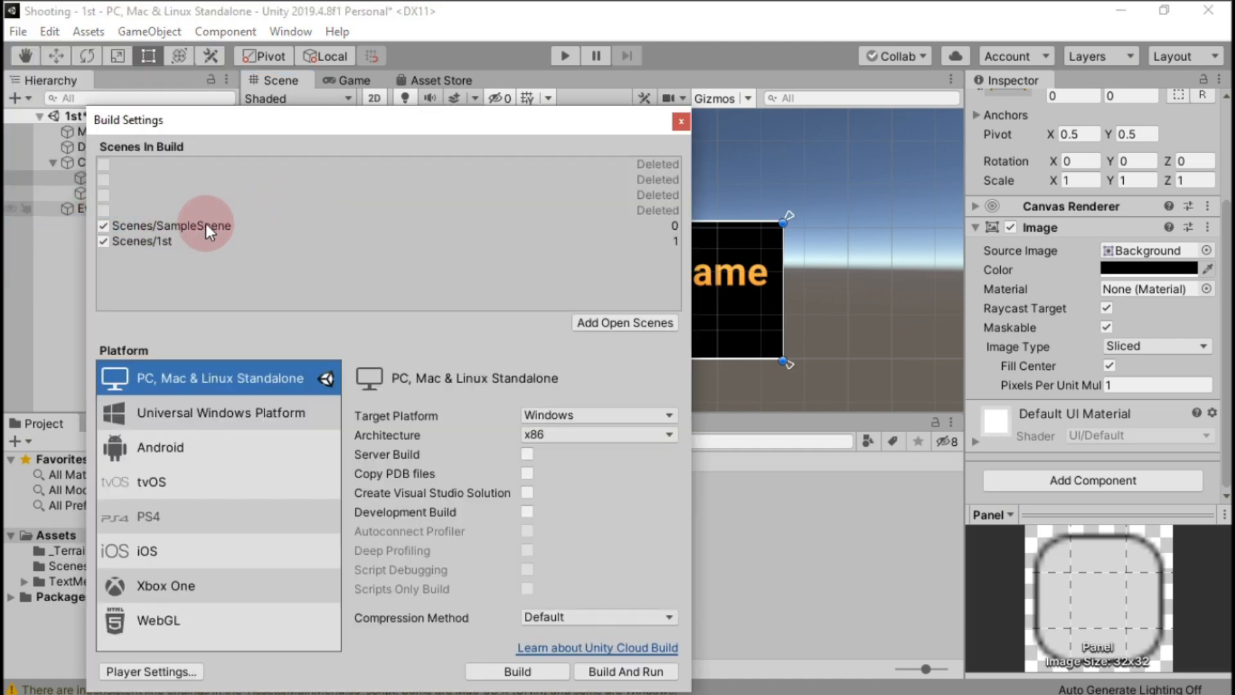
click(670, 240)
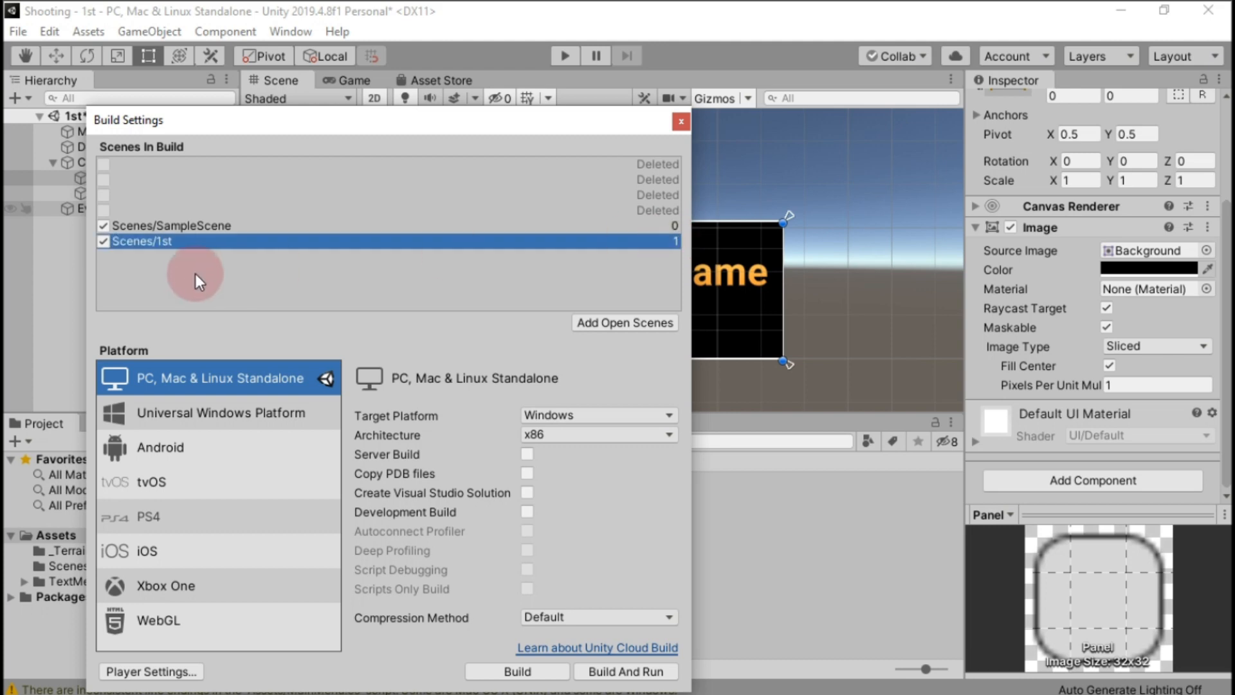
click(680, 122)
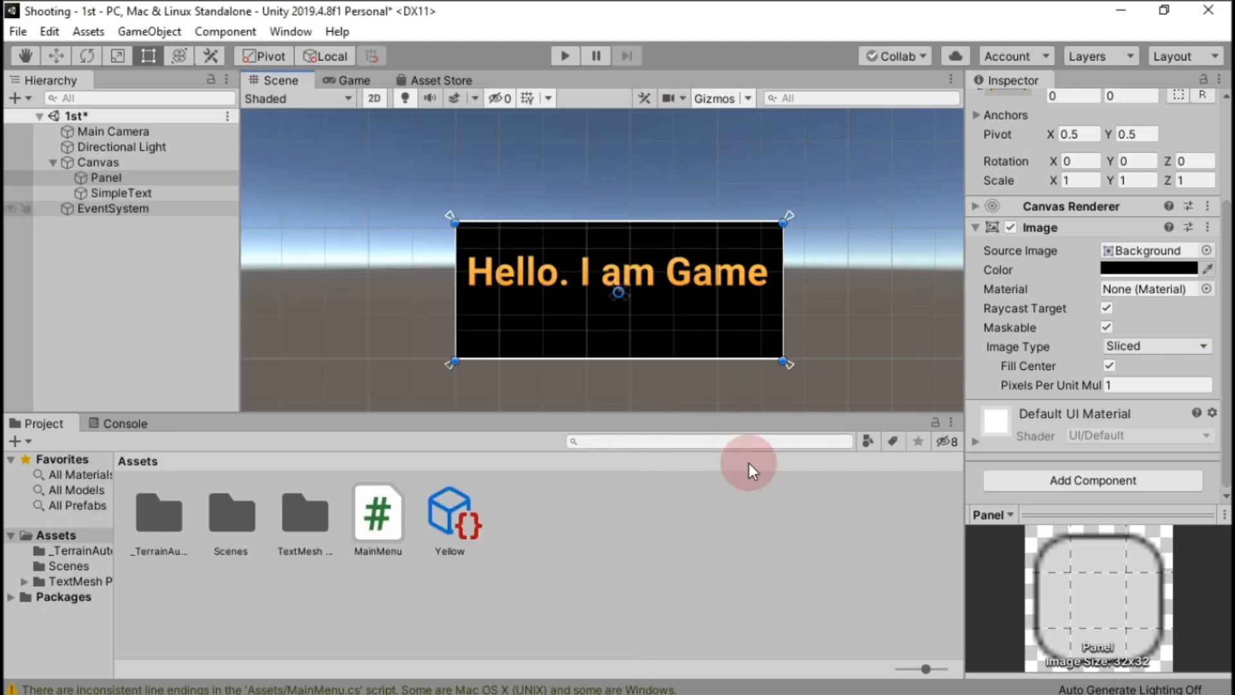
click(18, 32)
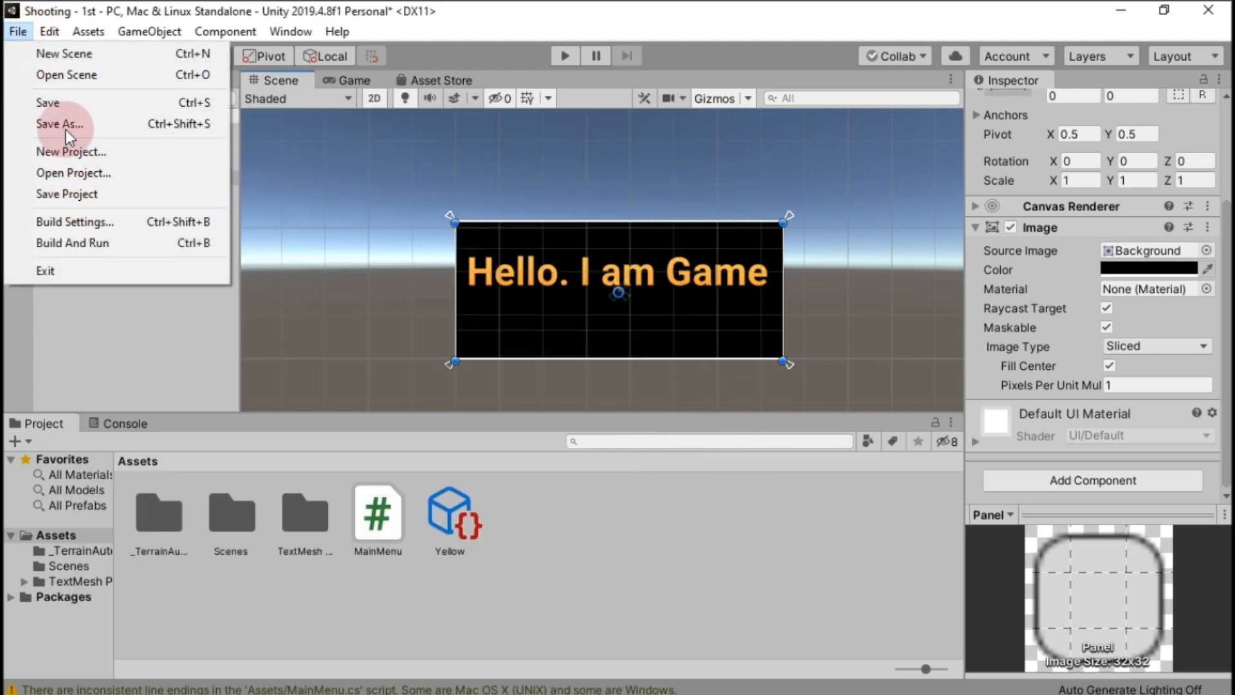
click(55, 102)
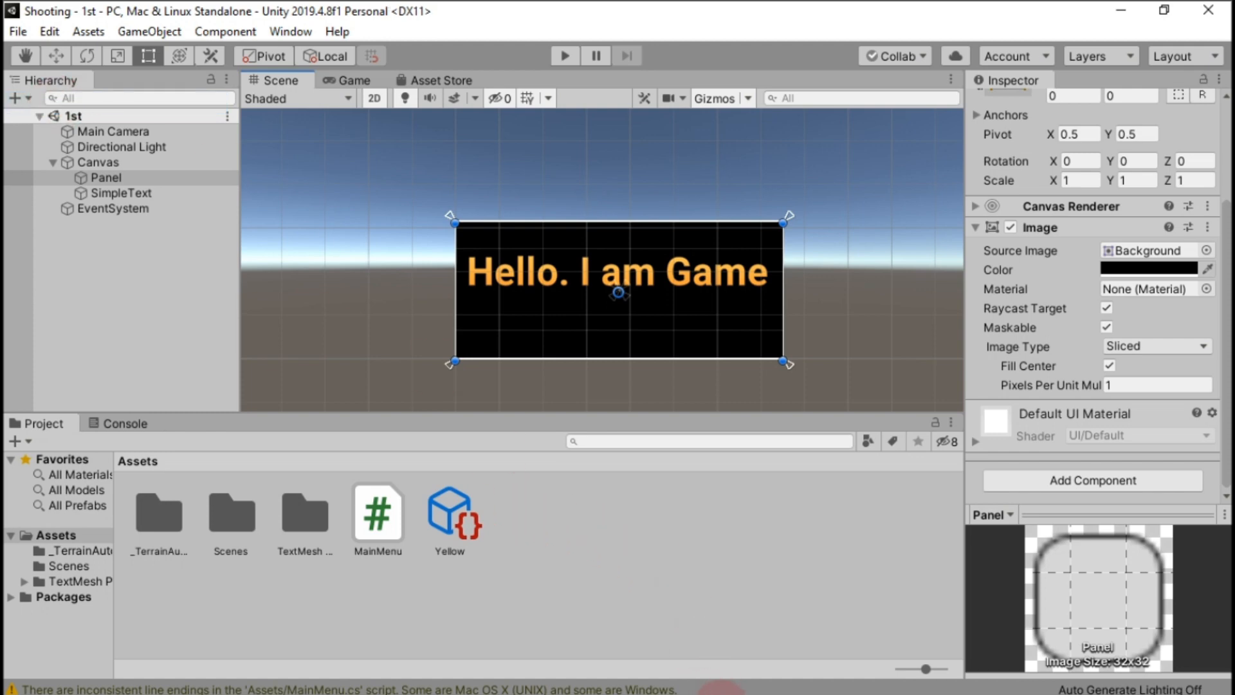
Step: Switch to Visual Studio and duplicate the PlayGame method directly below itself in MainMenu.cs
right_click(727, 694)
click(730, 694)
click(284, 377)
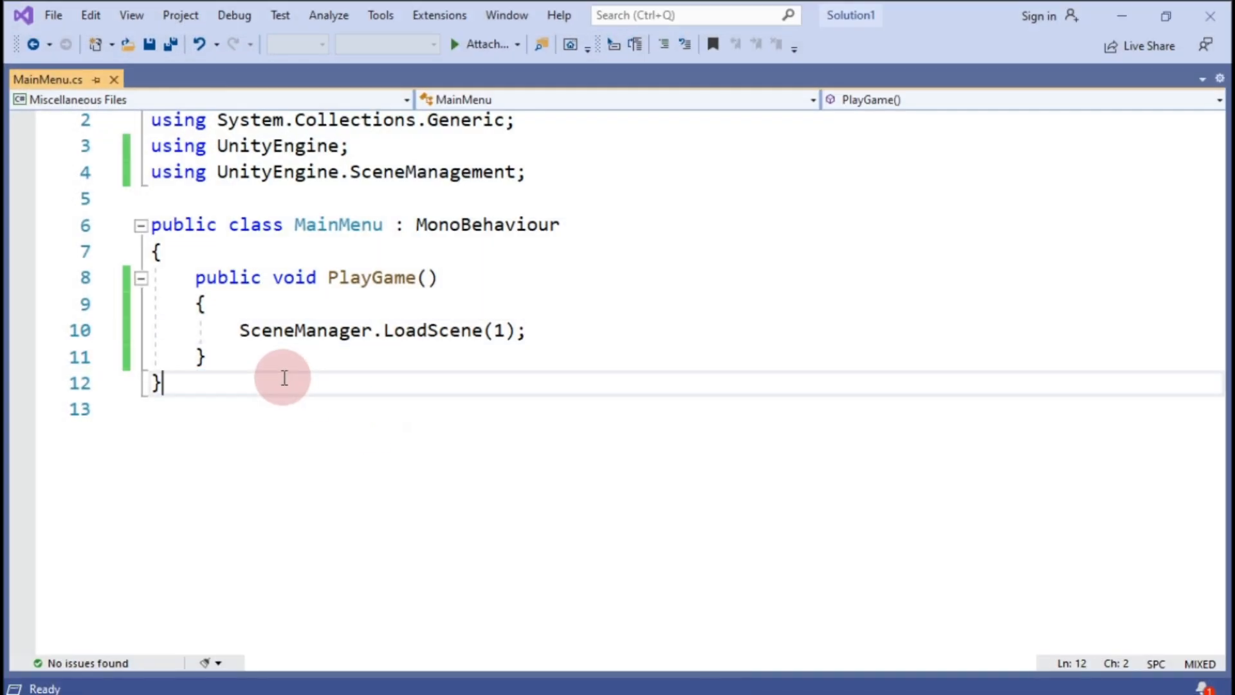
drag(195, 277, 242, 355)
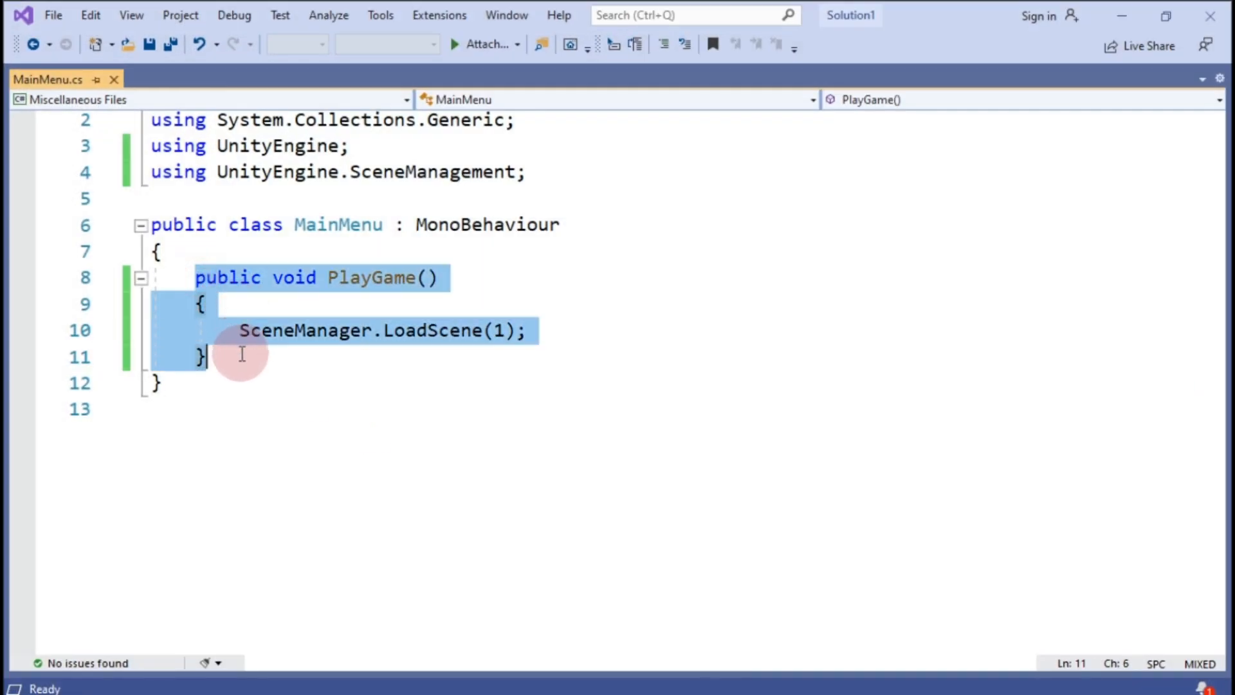
key(ctrl+c)
click(242, 350)
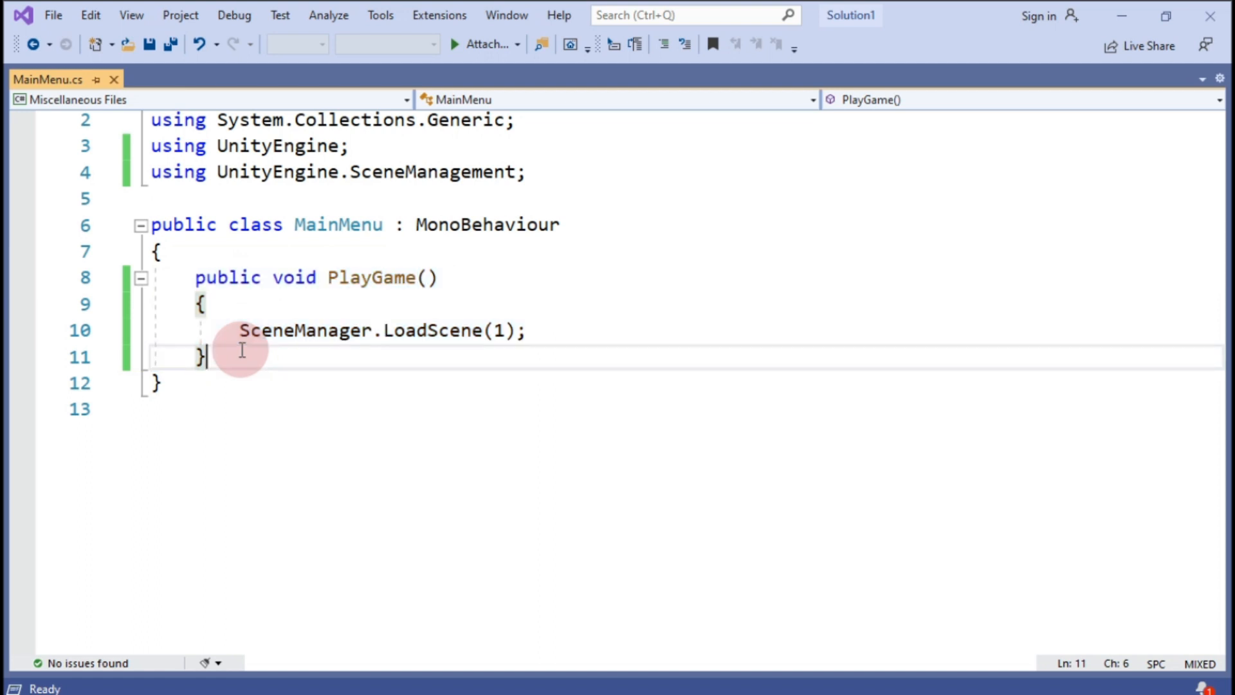
key(Return)
key(ctrl+v)
Step: Rename the duplicated PlayGame method to ExitGame
click(370, 386)
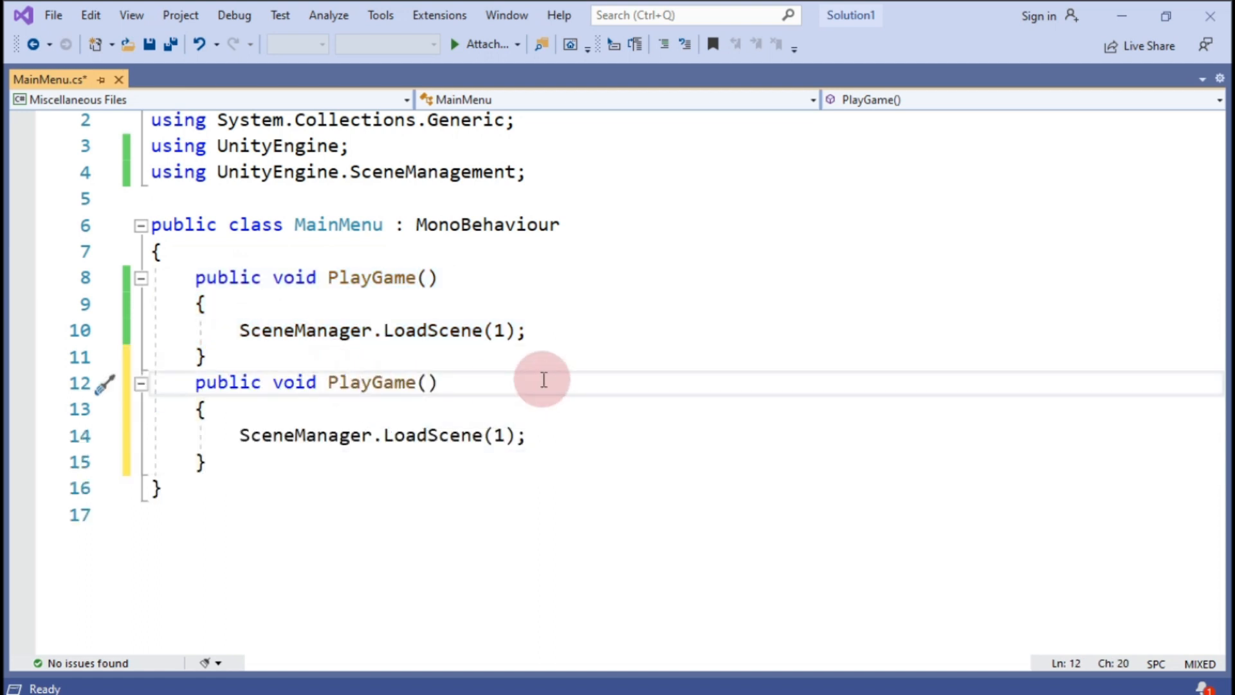
key(BackSpace)
key(BackSpace)
key(BackSpace)
key(BackSpace)
text(Exit)
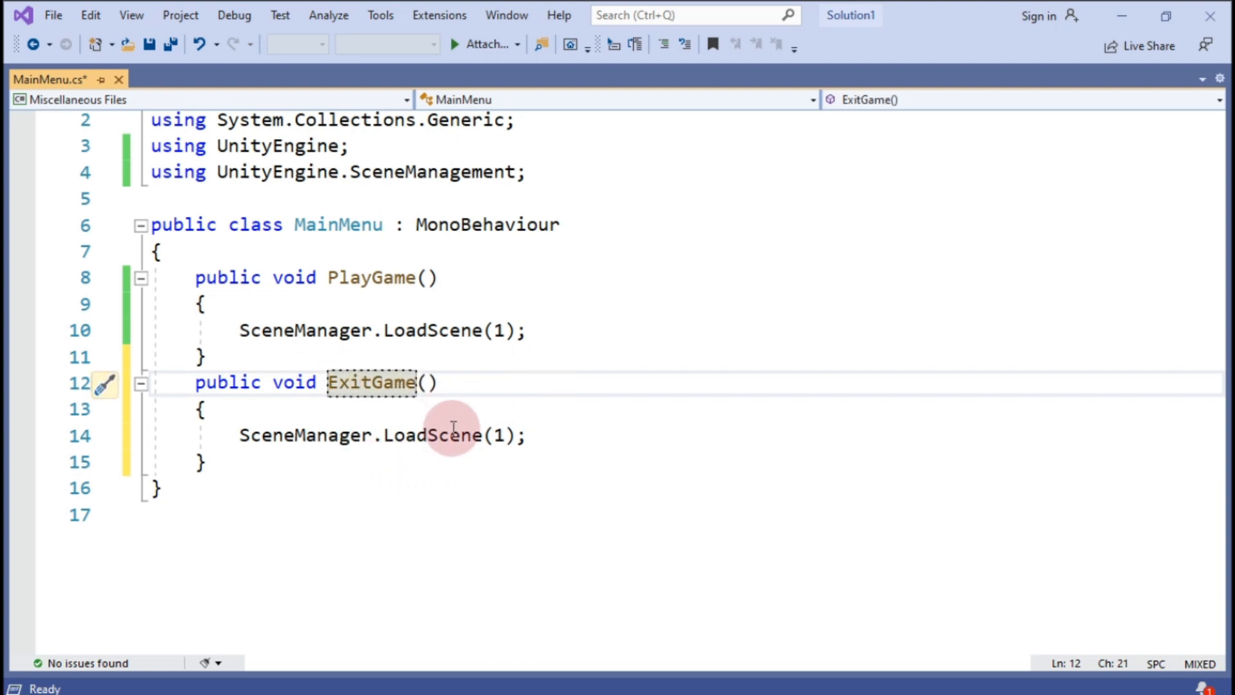
Step: Replace the LoadScene call inside ExitGame with Application.Quit();
click(524, 416)
drag(543, 438, 245, 436)
key(BackSpace)
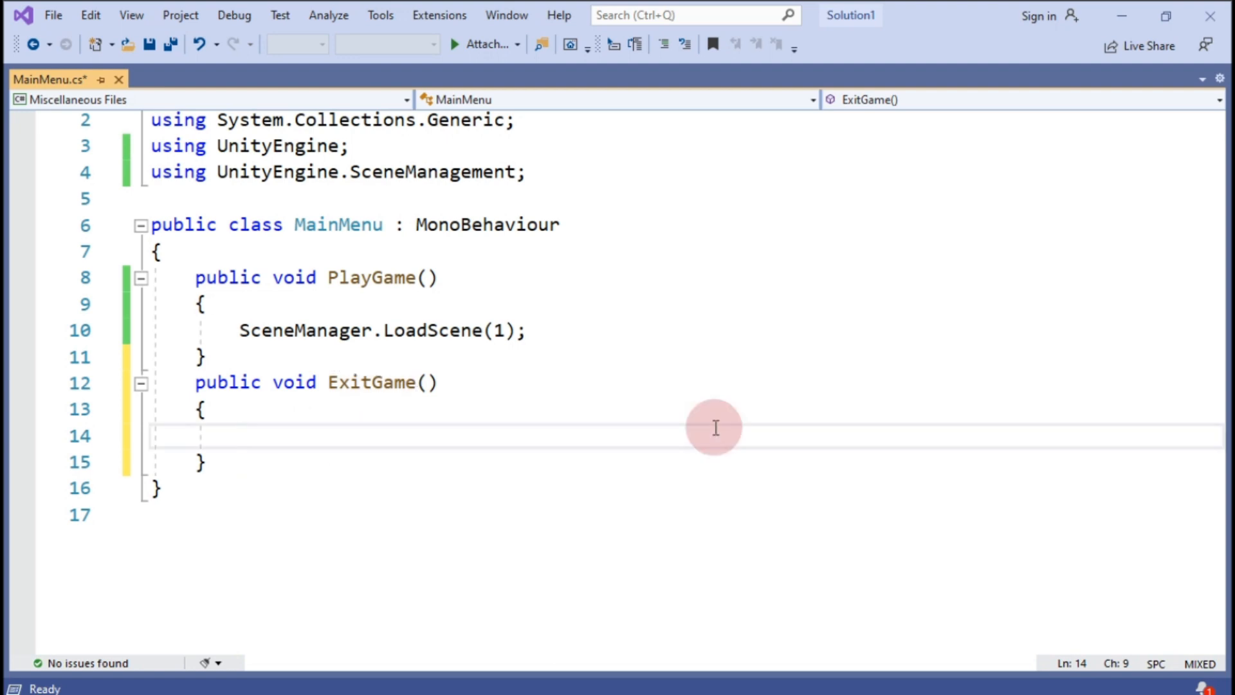
text(App)
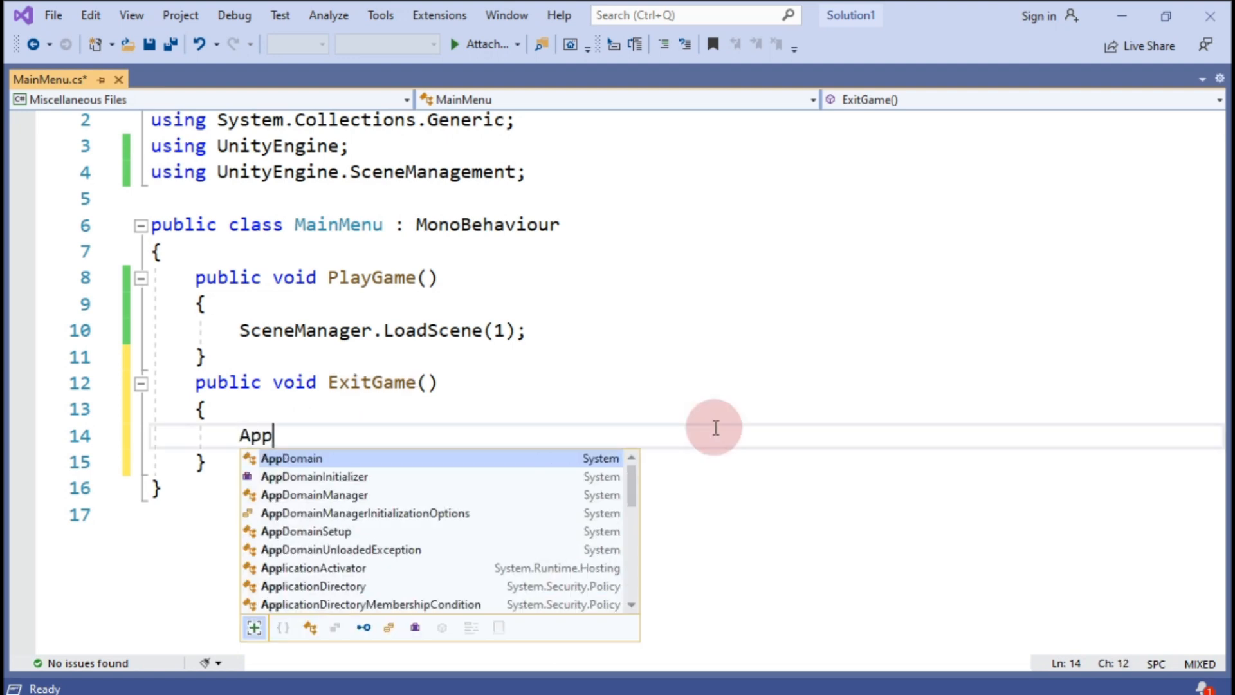
text(licatoi)
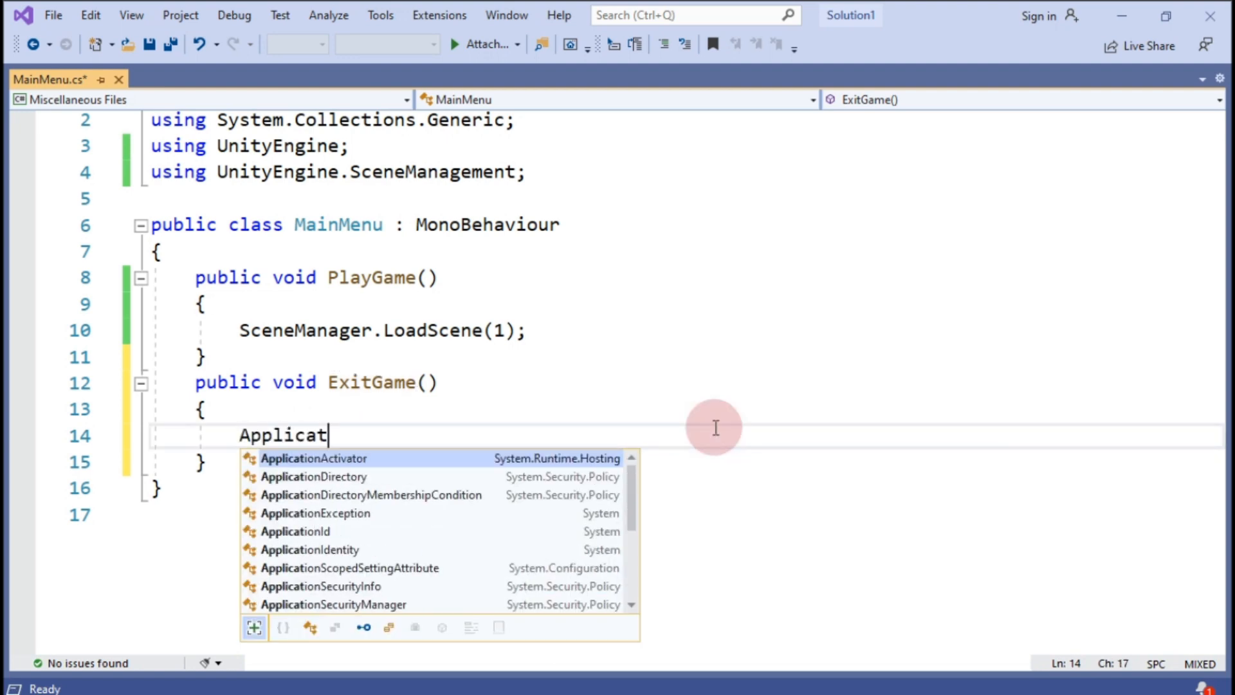
key(BackSpace)
key(BackSpace)
text(ionActivator.)
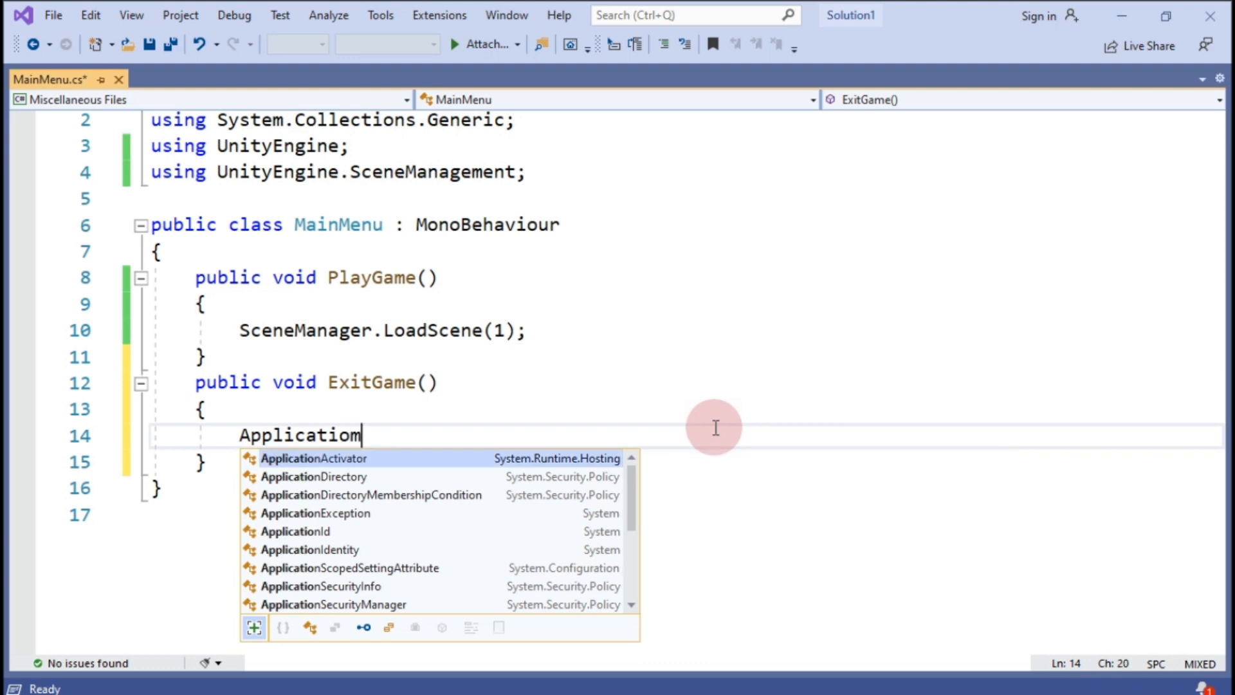
key(Left)
key(BackSpace)
key(BackSpace)
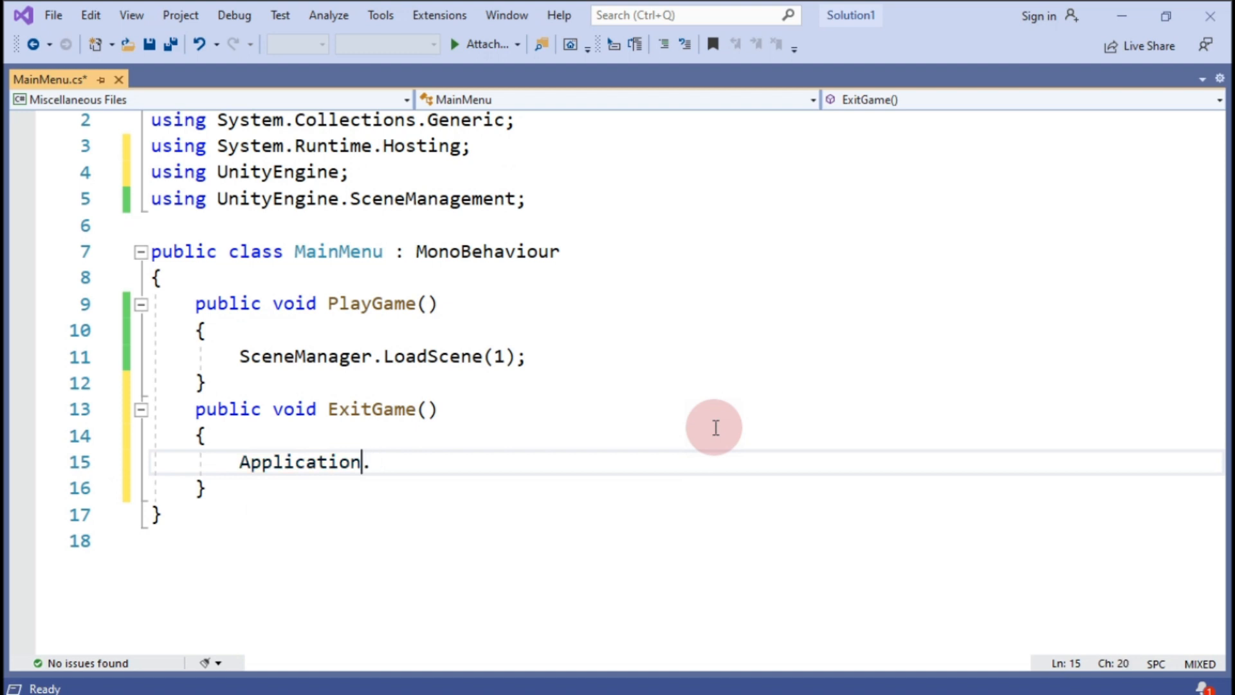
text(Quit();)
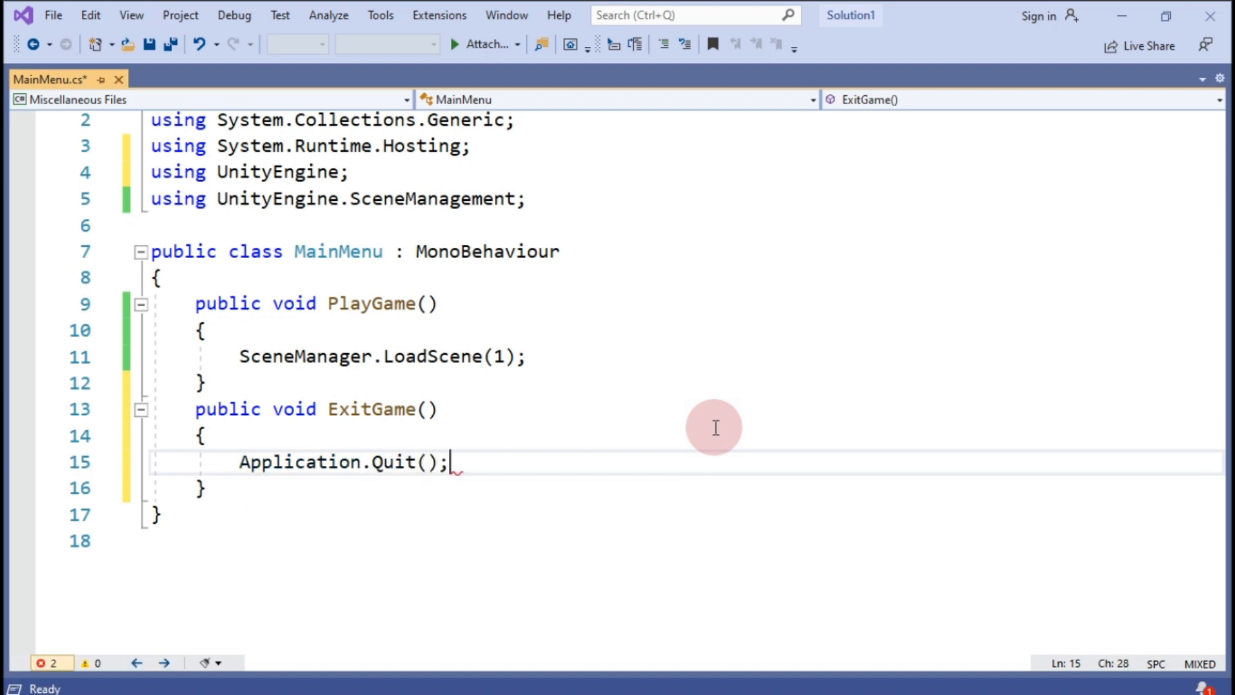
Step: Add Debug.Log("Your Application is Closed"); above the Quit call in ExitGame, and save and close MainMenu.cs
key(ctrl+Return)
text(Des)
key(BackSpace)
text(bug)
key(Tab)
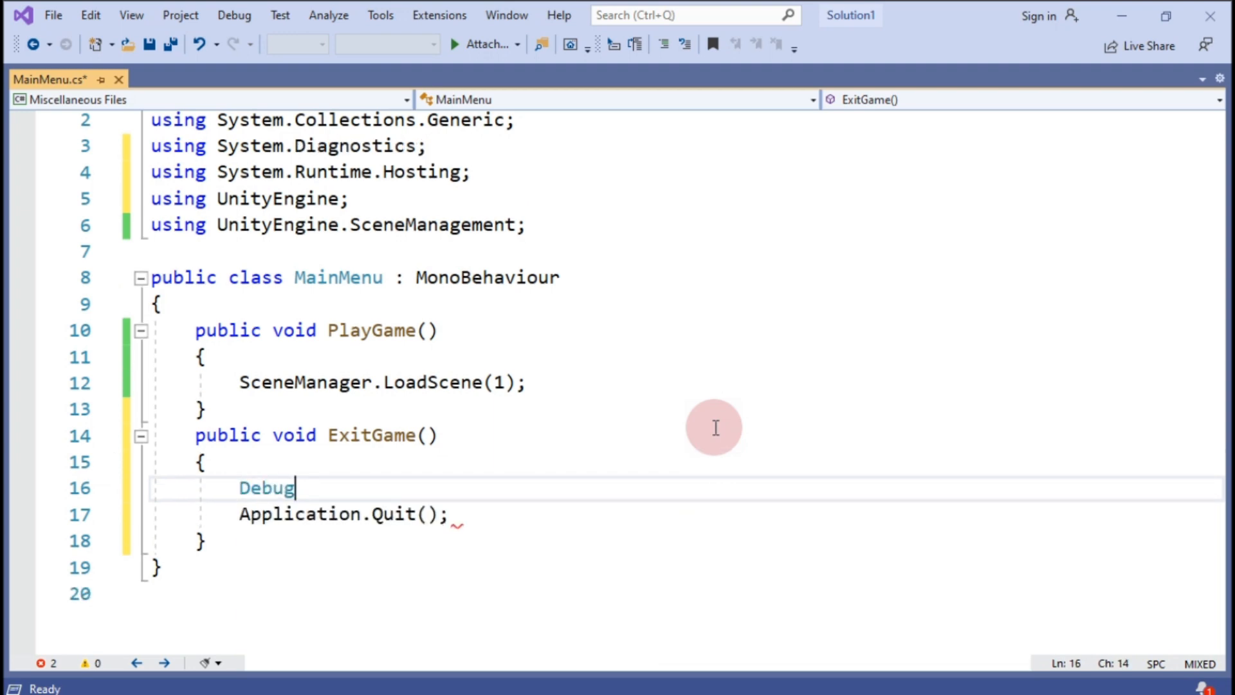
text(.Log)
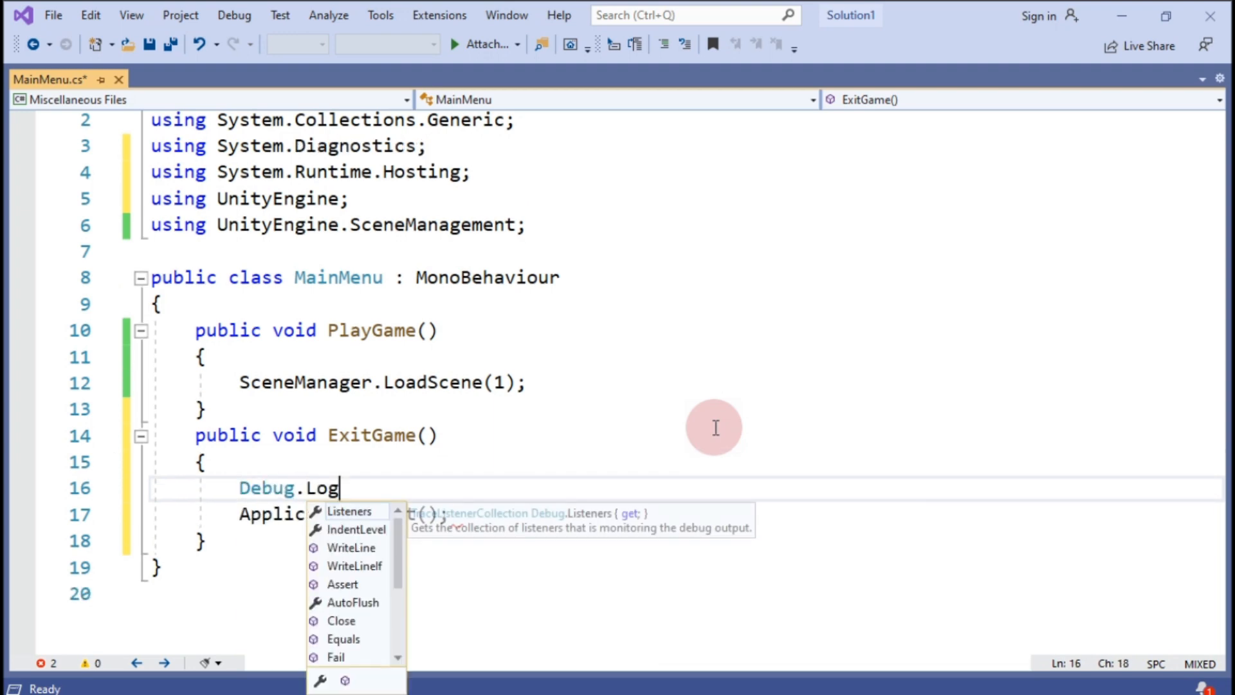
key(Escape)
text((")
text(Your A)
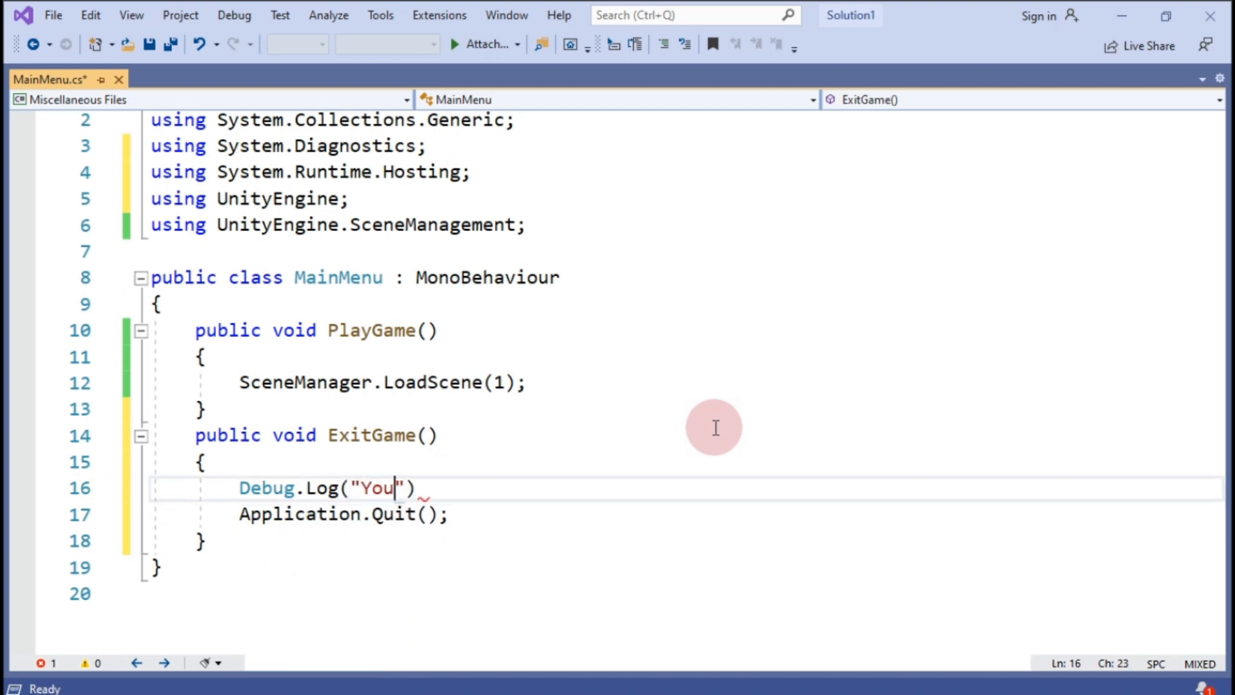
text(pplication is)
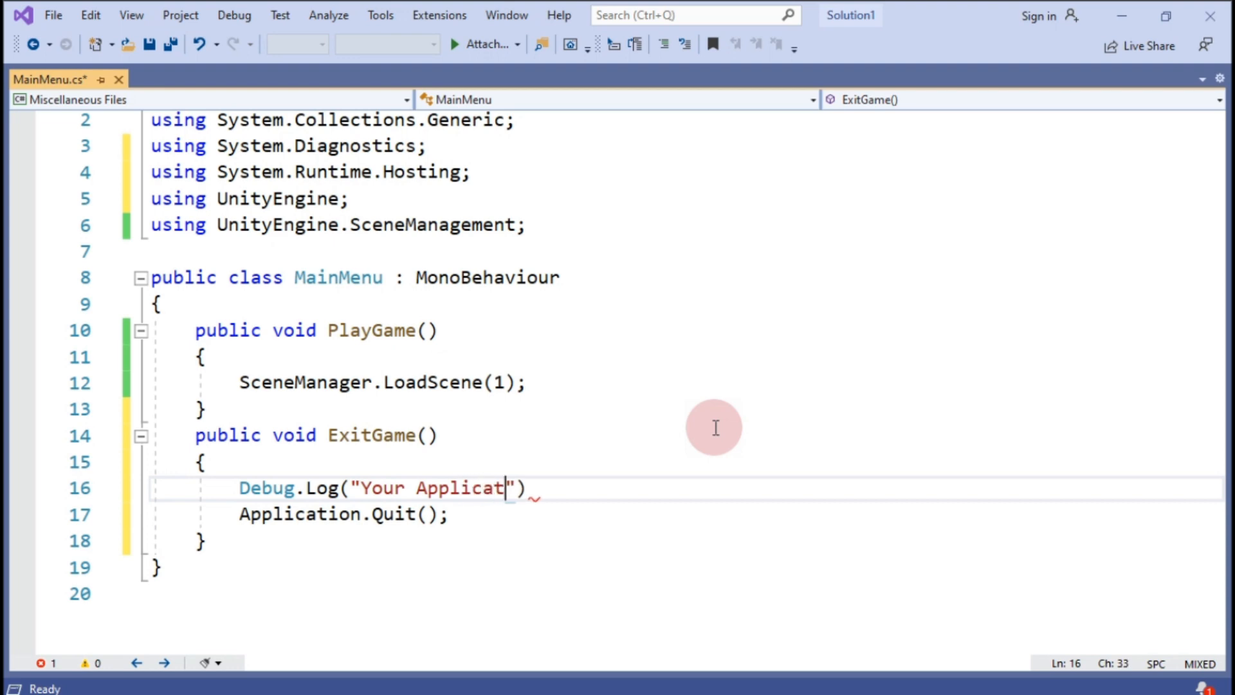
text( Closed"))
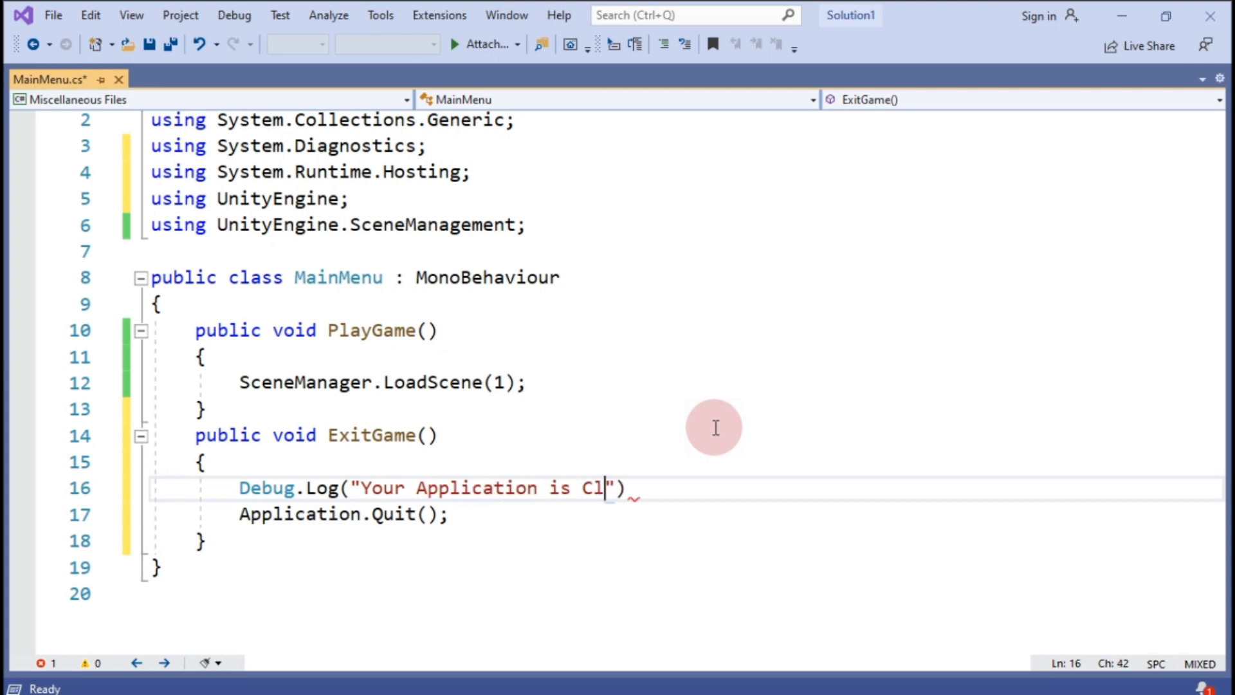
text(')
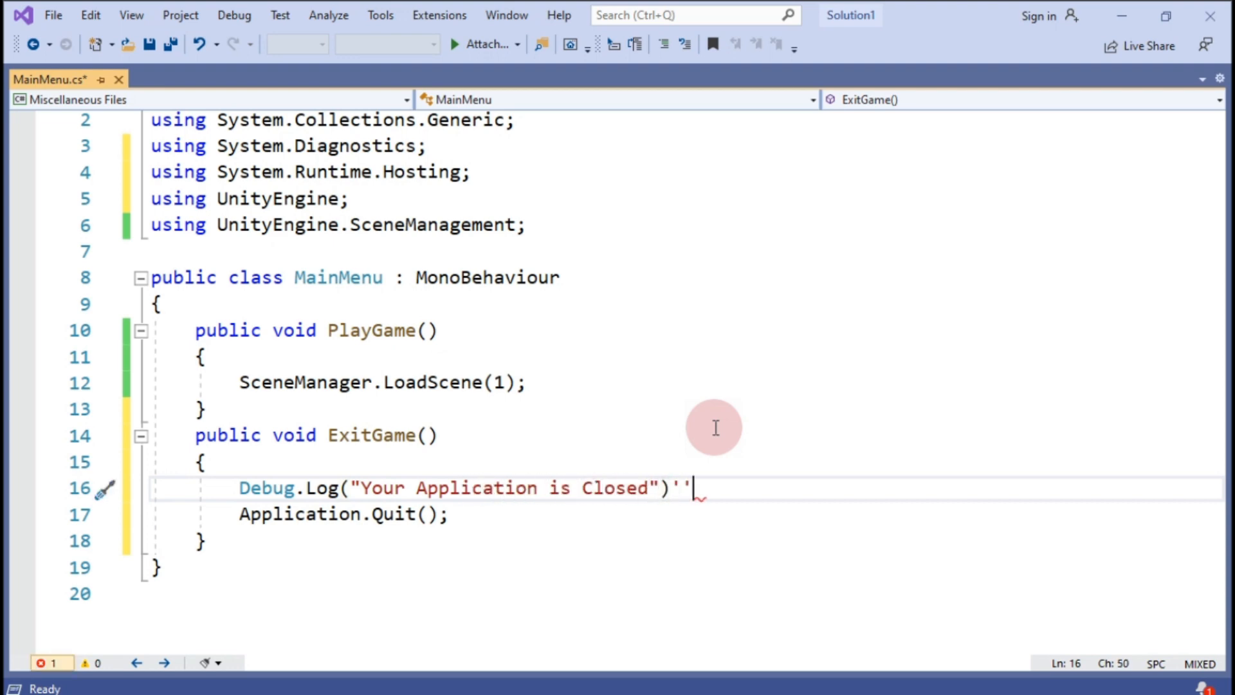
key(BackSpace)
key(BackSpace)
text(;)
key(ctrl+s)
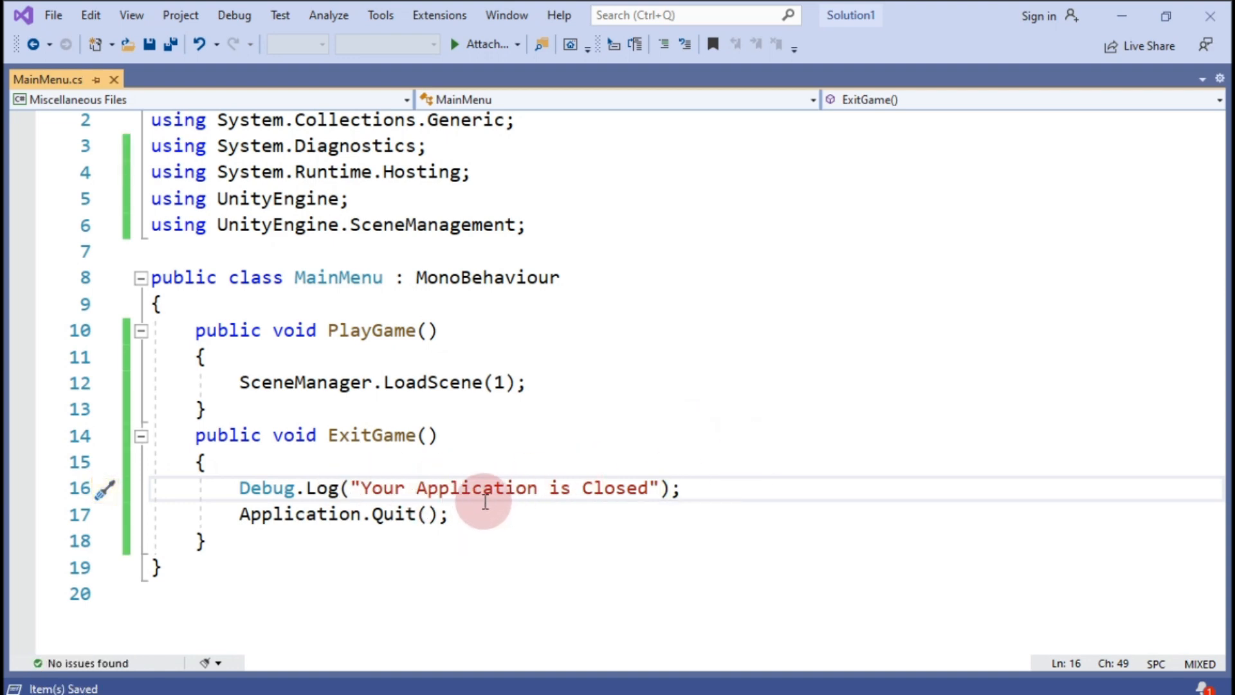
click(113, 79)
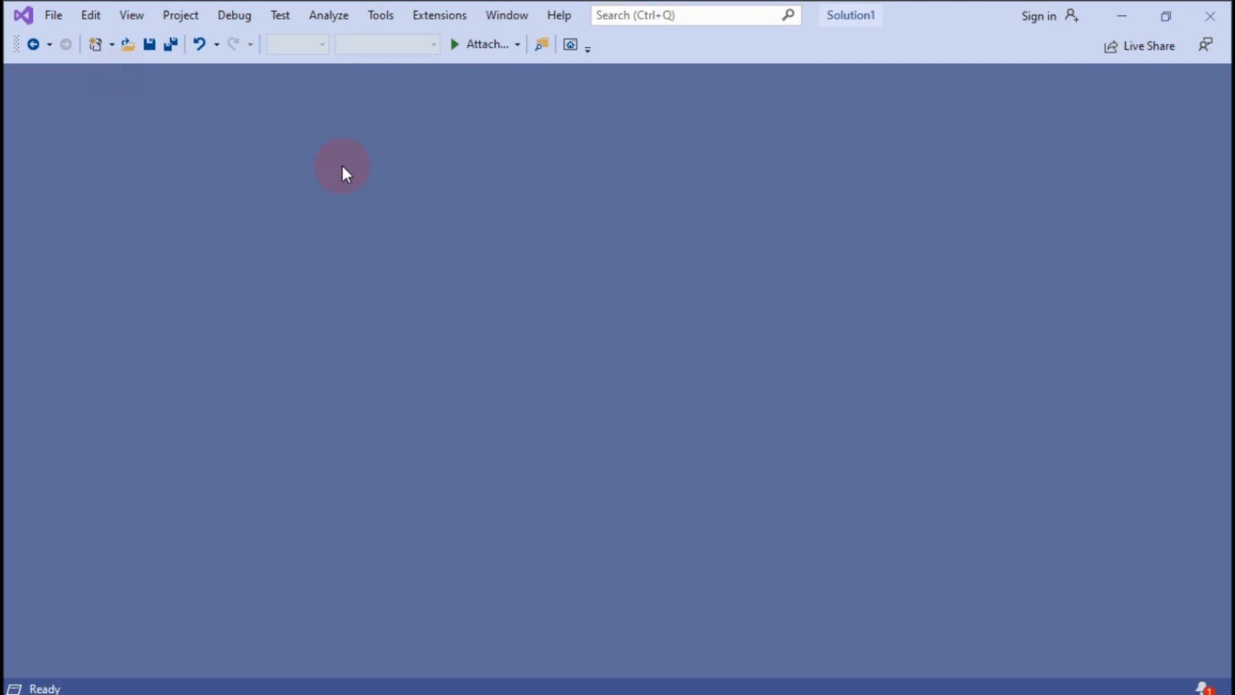
Step: Switch to Unity, open SampleScene from the Scenes folder, and expand Canvas and MainMenu to show the menu buttons
click(686, 694)
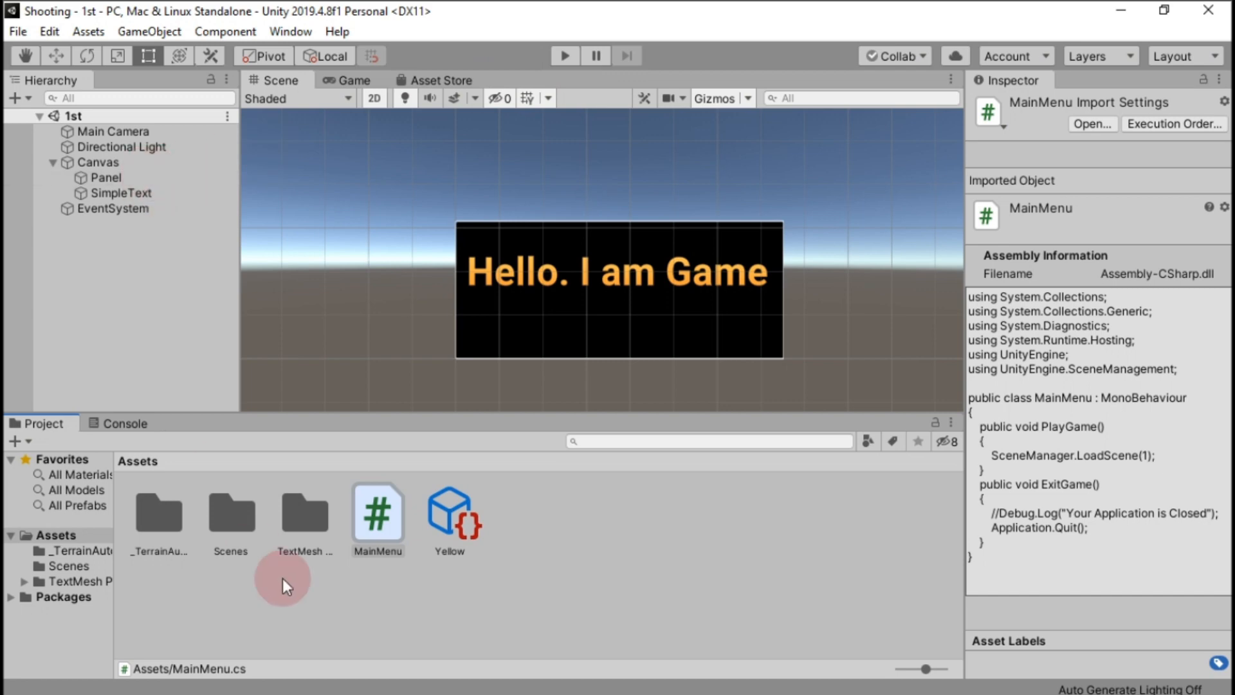
click(65, 565)
double_click(450, 513)
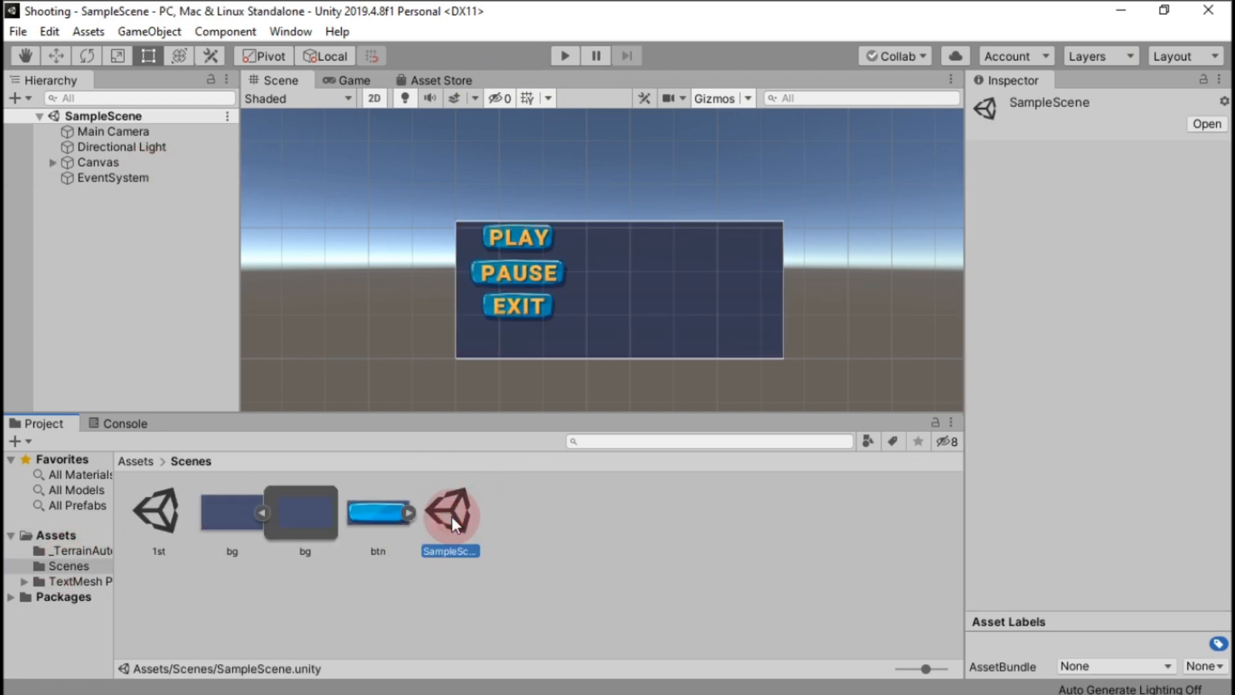
click(54, 163)
click(66, 193)
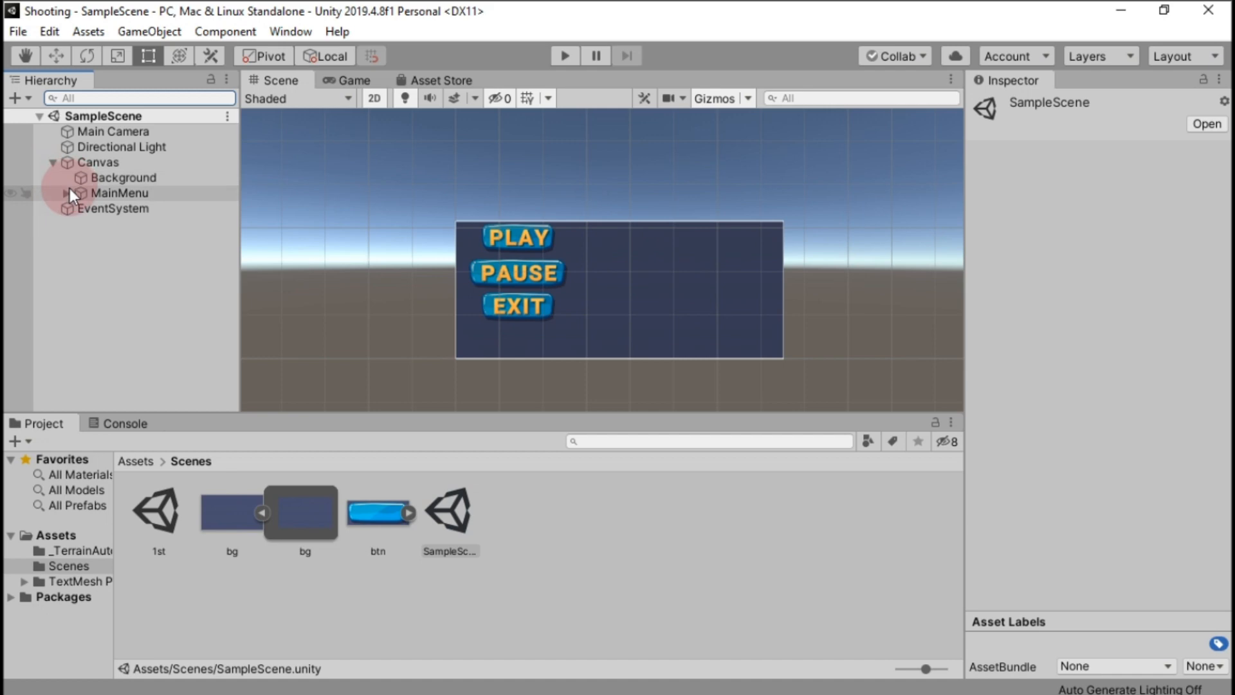
click(118, 195)
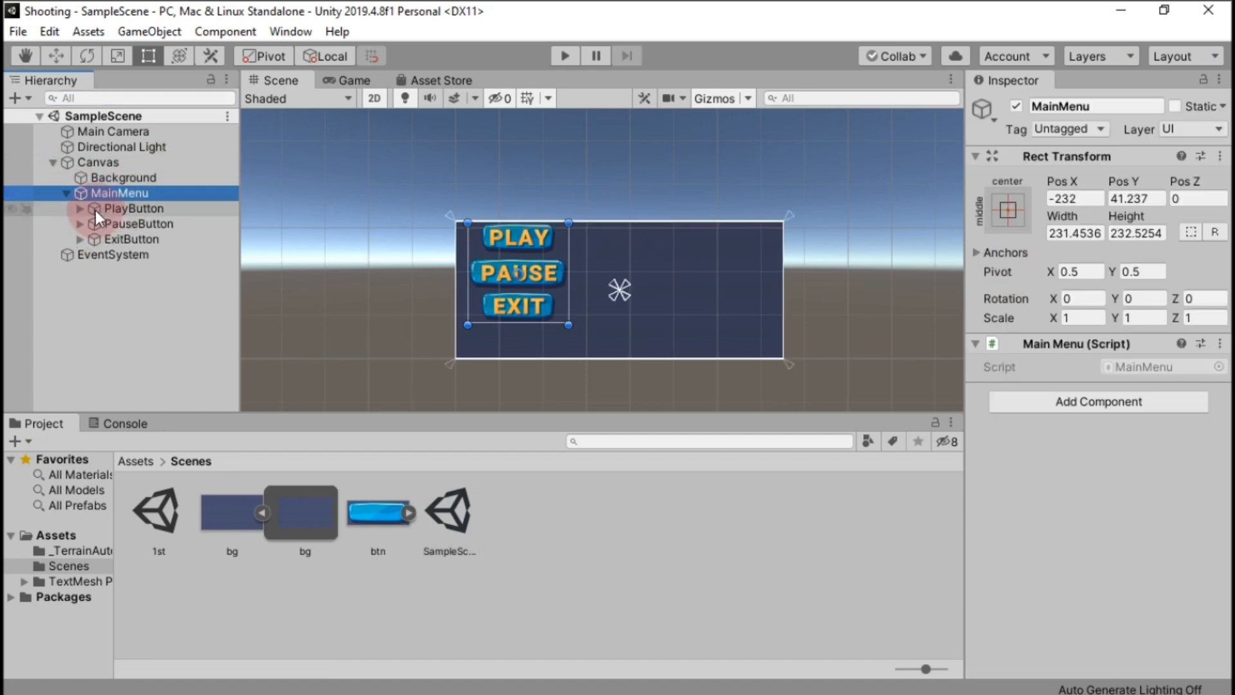
Step: Add an On Click event to PlayButton that targets the MainMenu object and calls MainMenu.PlayGame
click(95, 209)
scroll(1032, 346, down, 8)
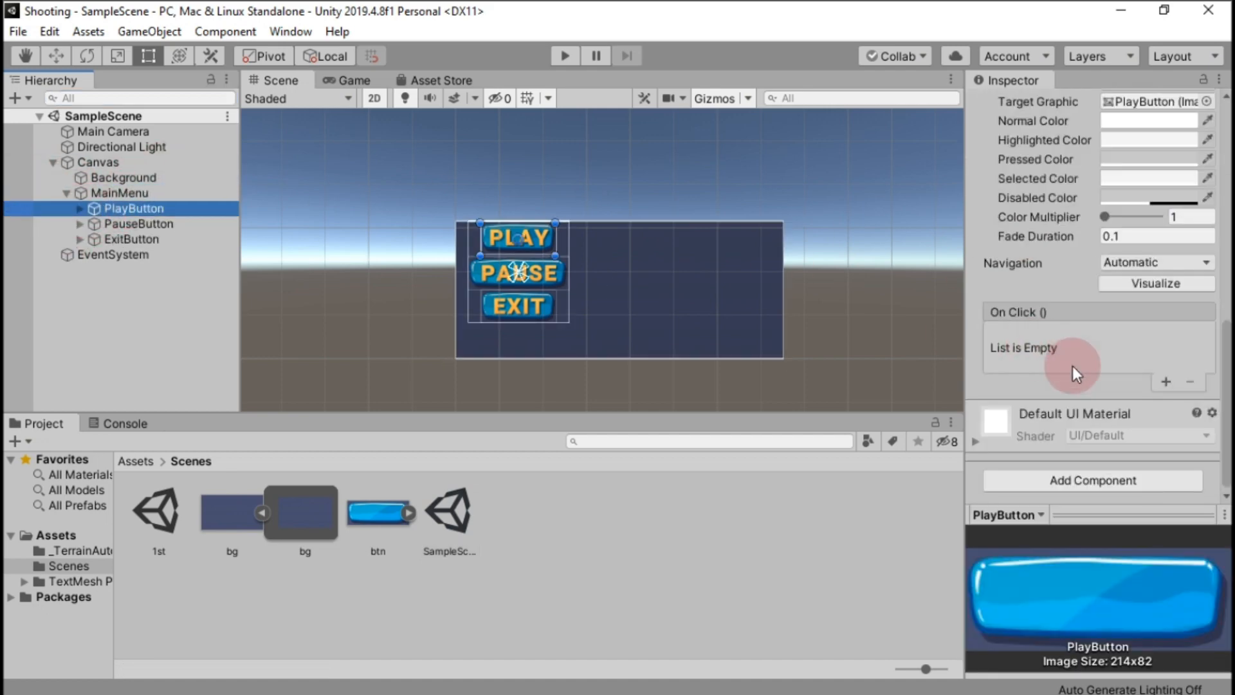
click(1166, 381)
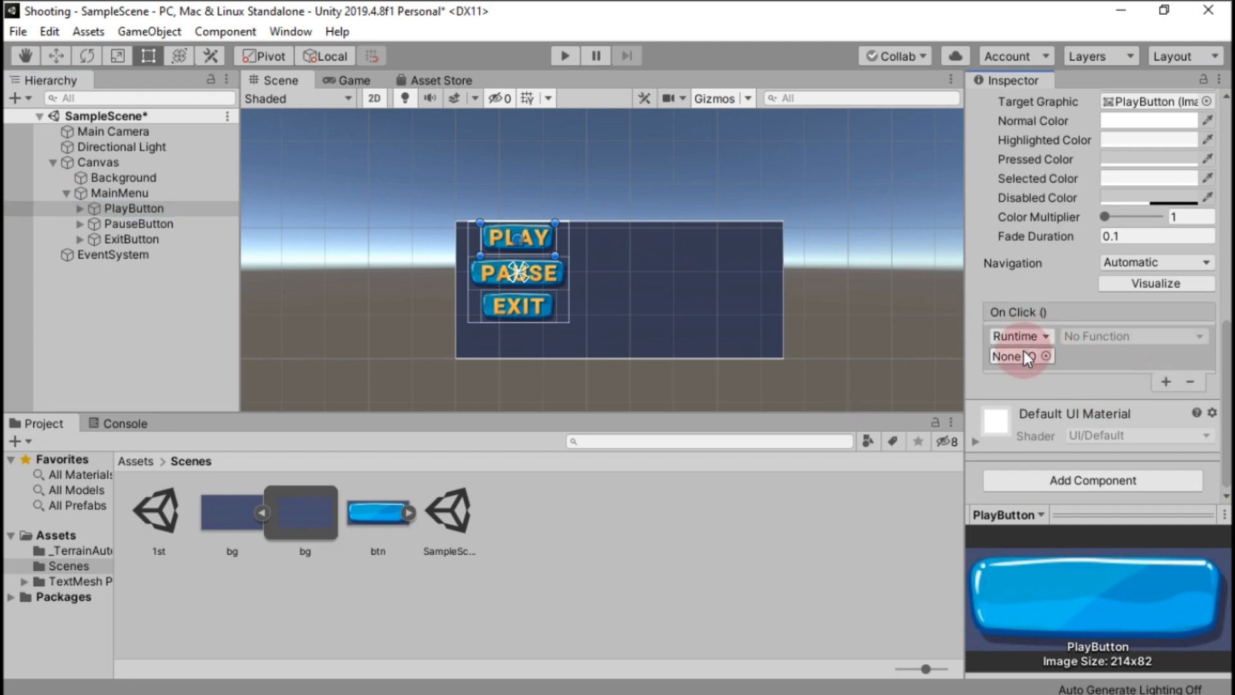
drag(145, 195, 1021, 351)
click(1127, 338)
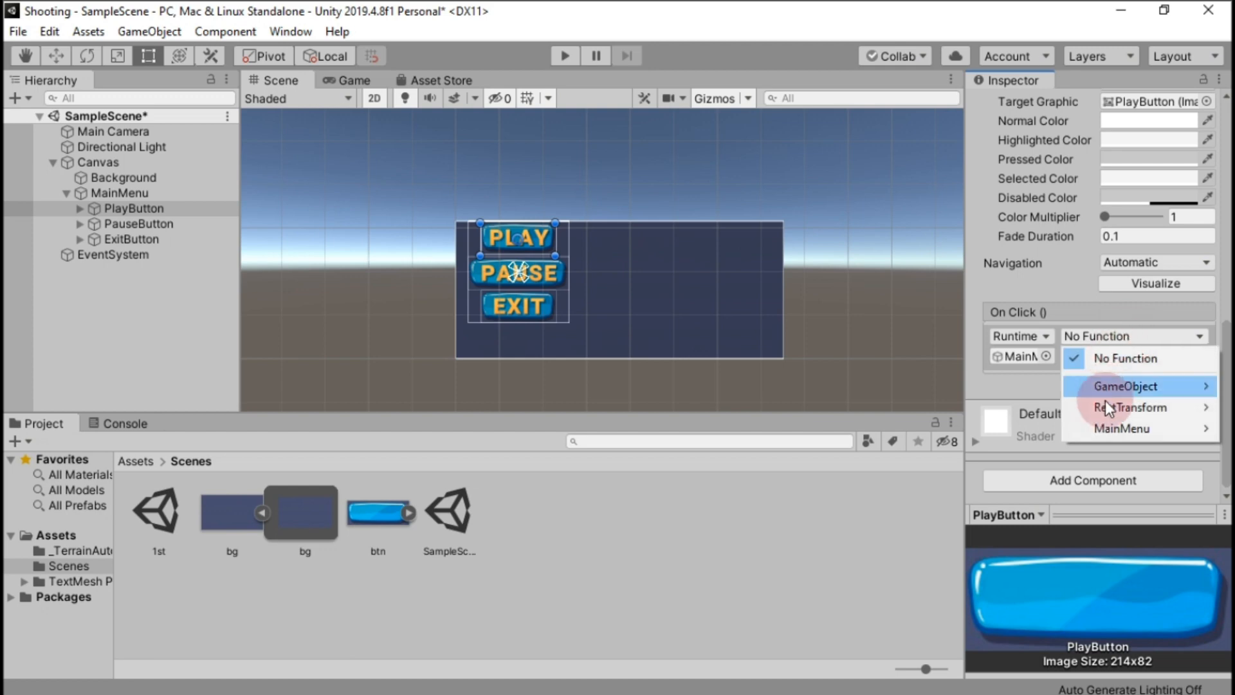
mouse_move(1101, 427)
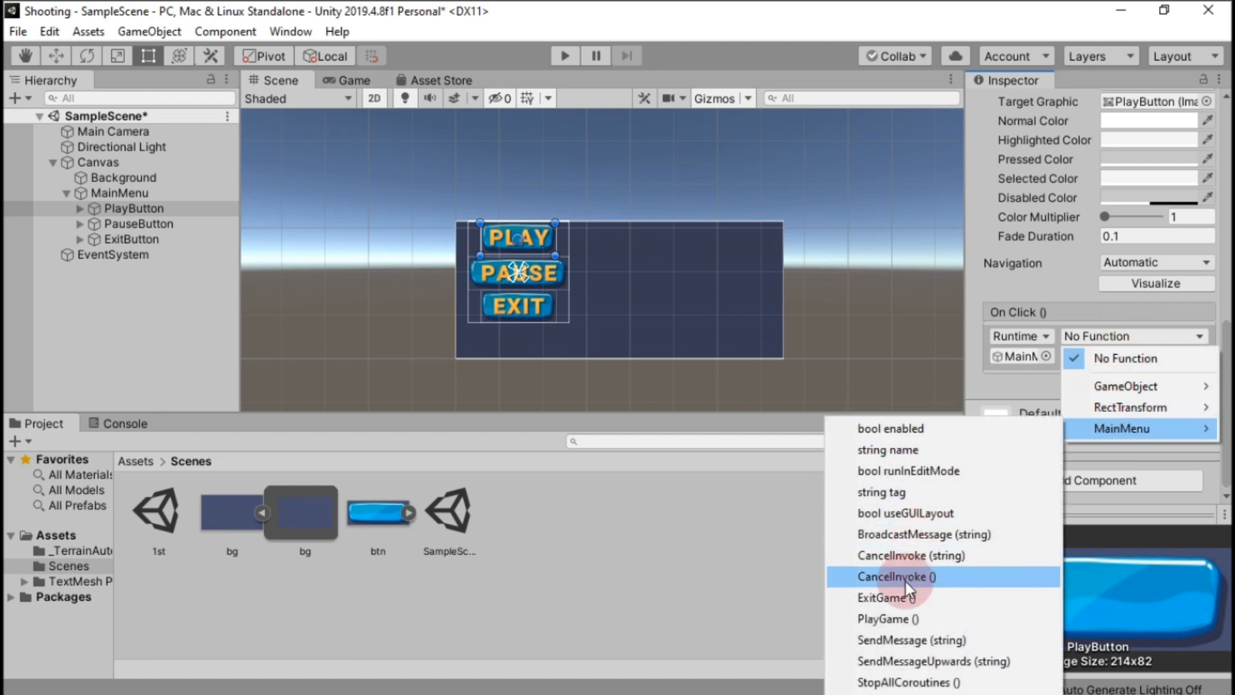
click(890, 619)
Step: Add an On Click event to ExitButton that targets the MainMenu object and calls MainMenu.ExitGame
click(151, 240)
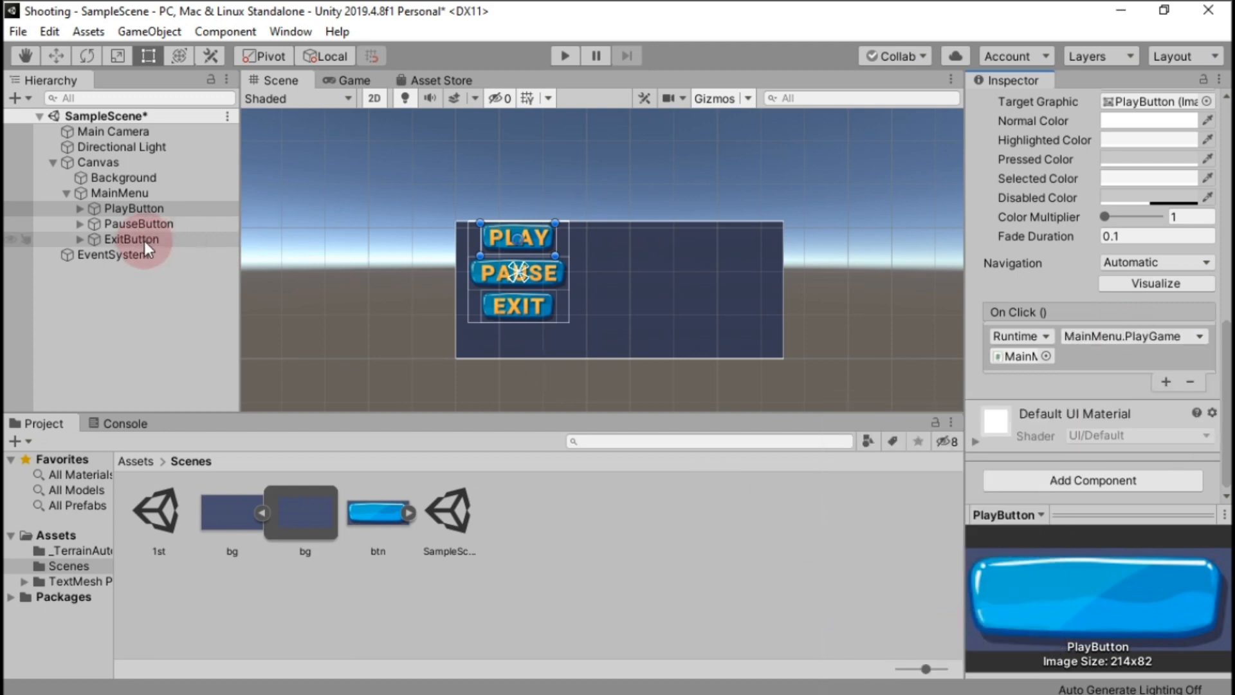
click(1166, 382)
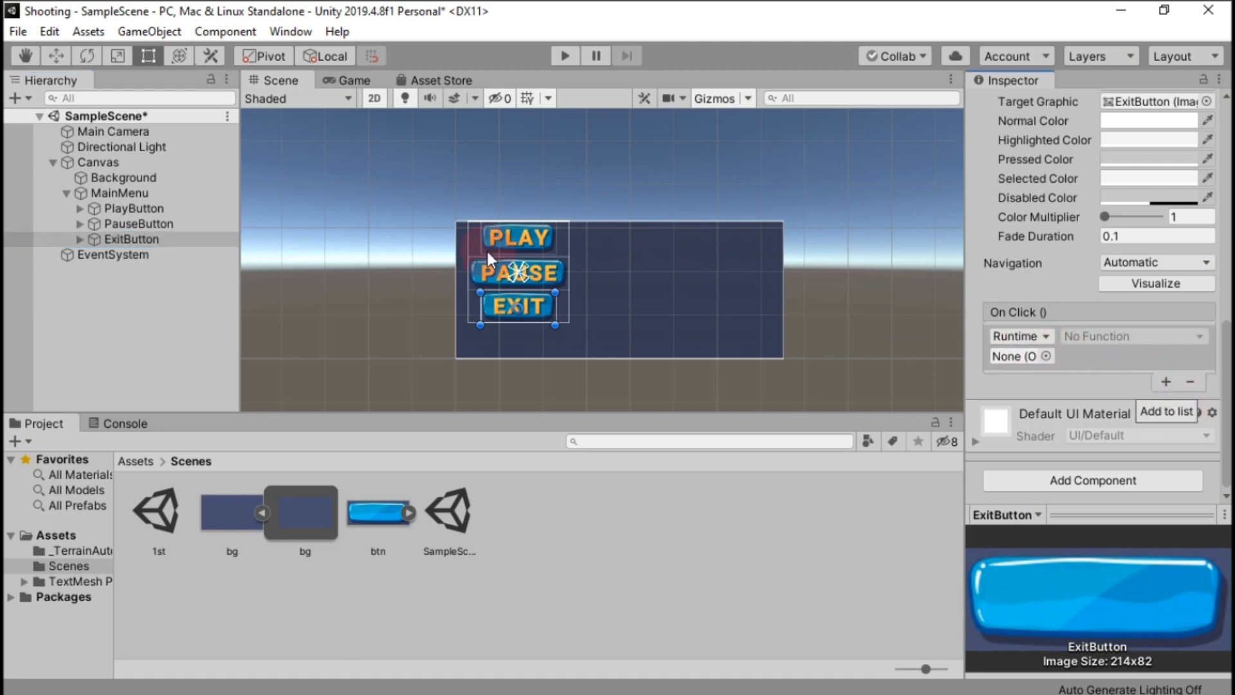
drag(150, 194, 1036, 345)
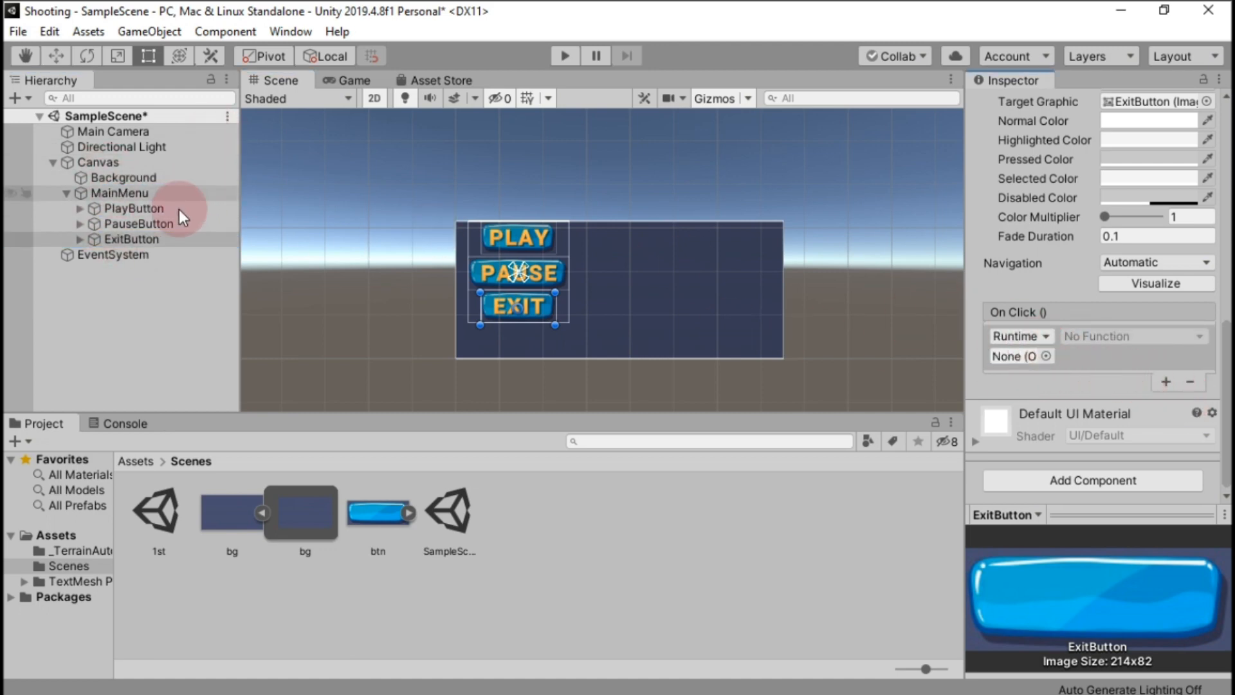
drag(128, 206, 1015, 357)
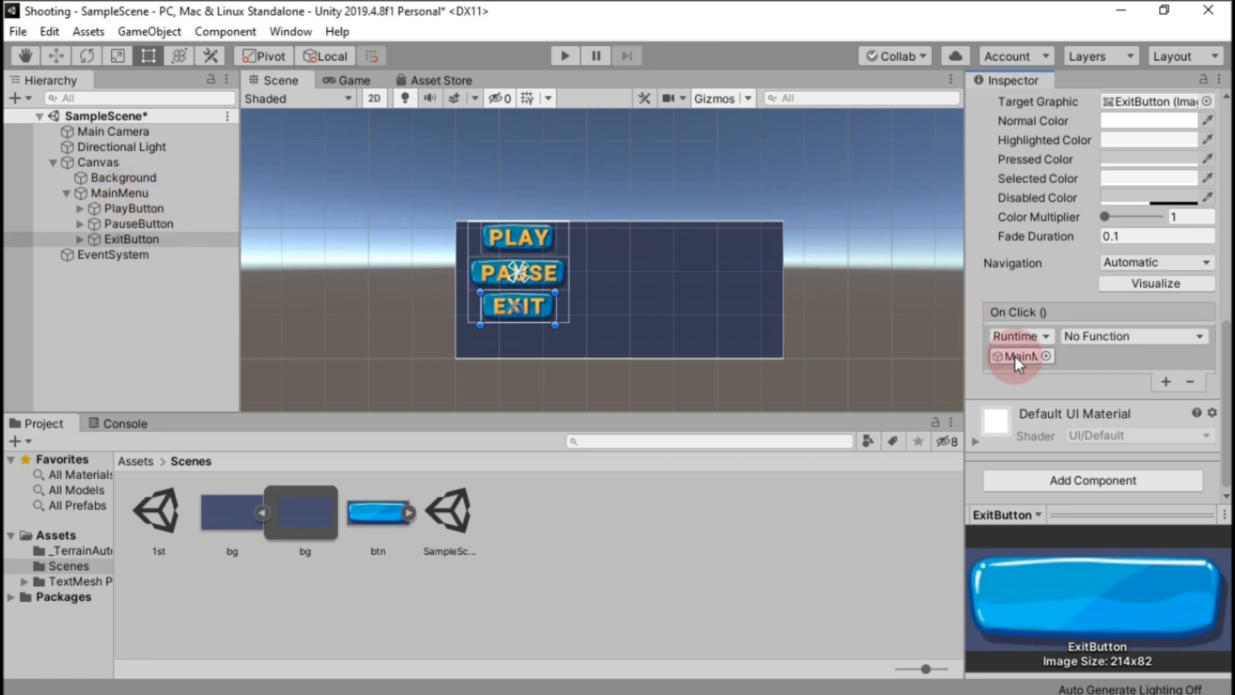
click(1125, 342)
mouse_move(1098, 427)
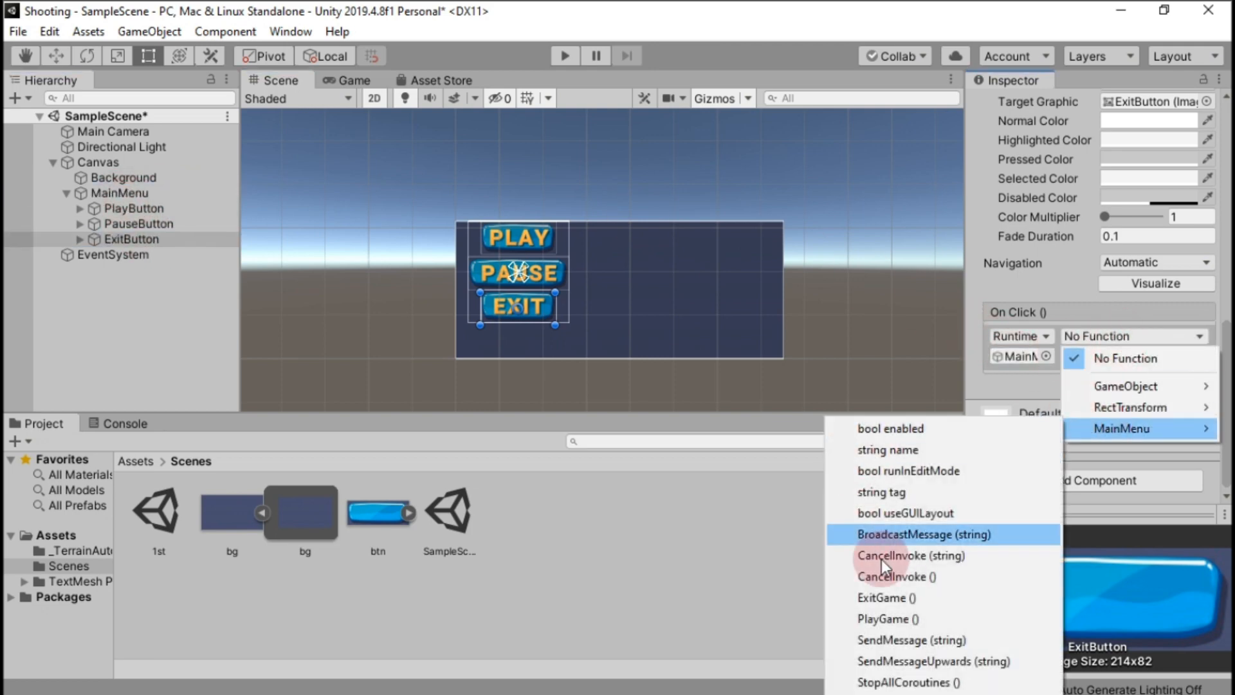
click(897, 595)
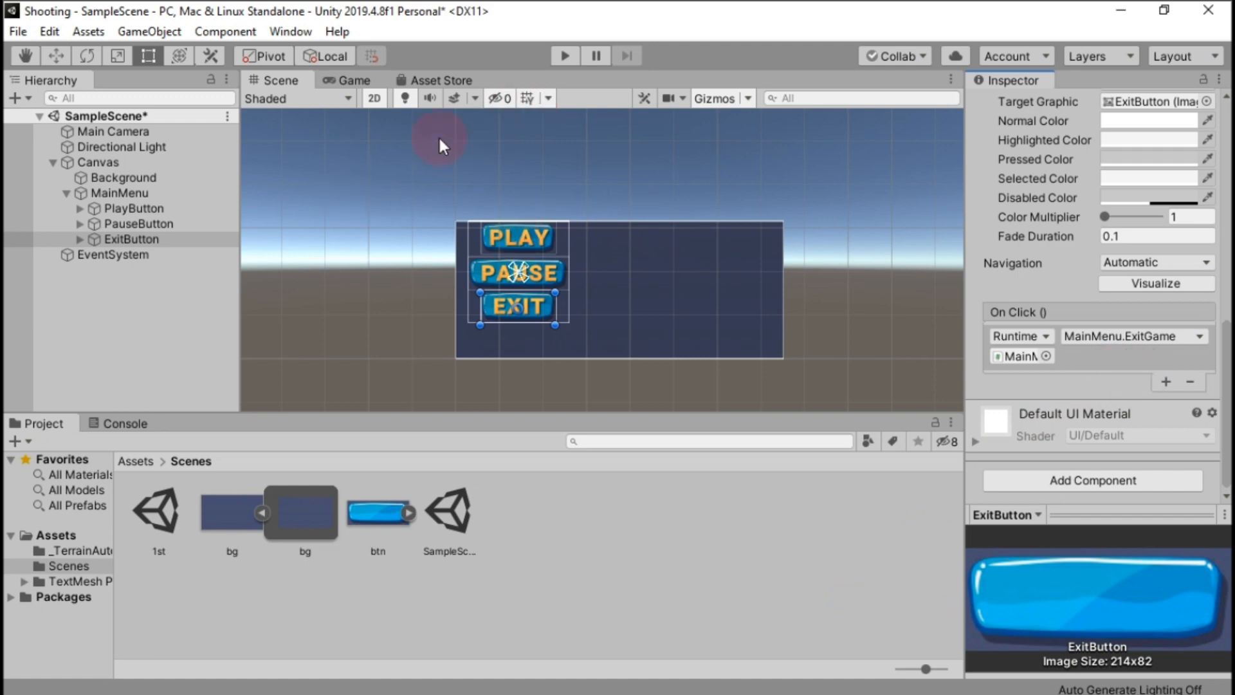
Step: Run the game, test the menu's PLAY button, and stop play mode
click(559, 56)
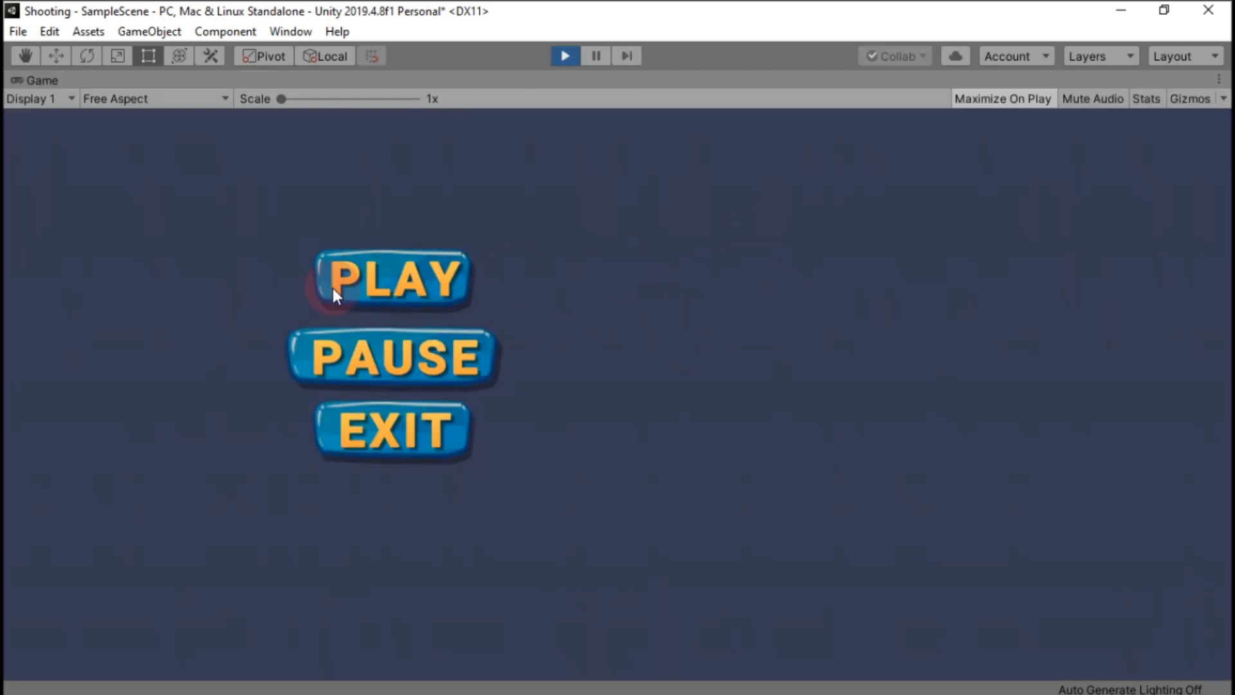
click(333, 289)
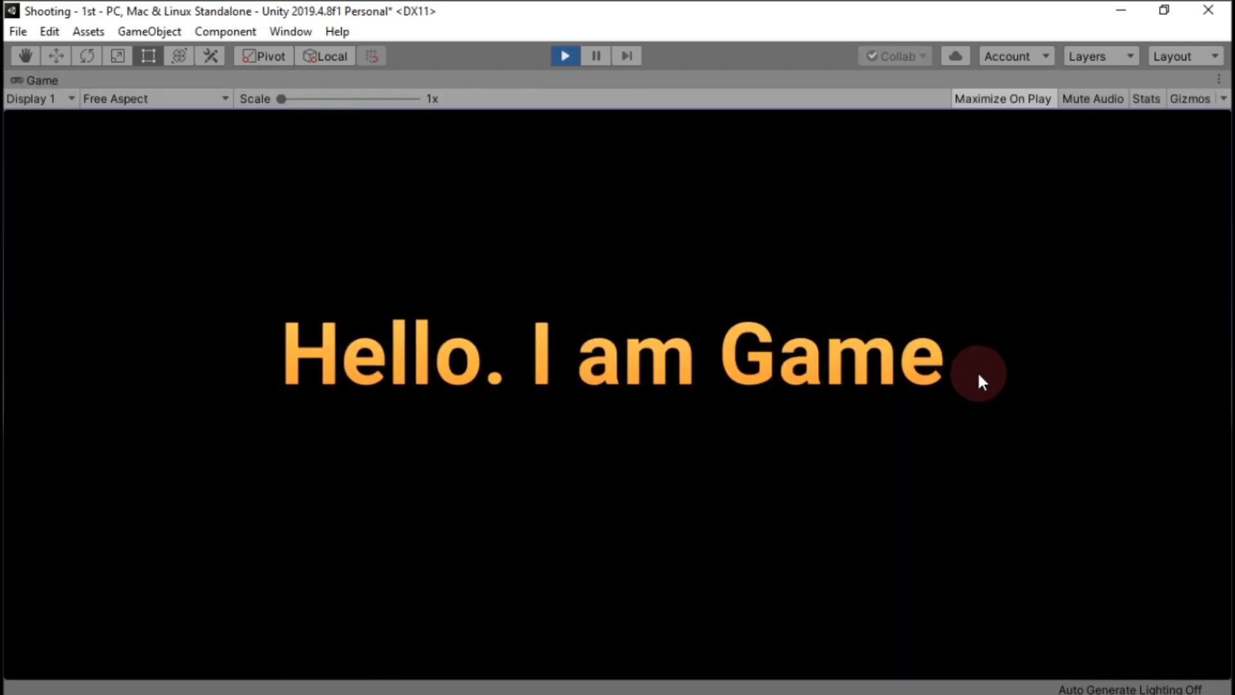
click(561, 54)
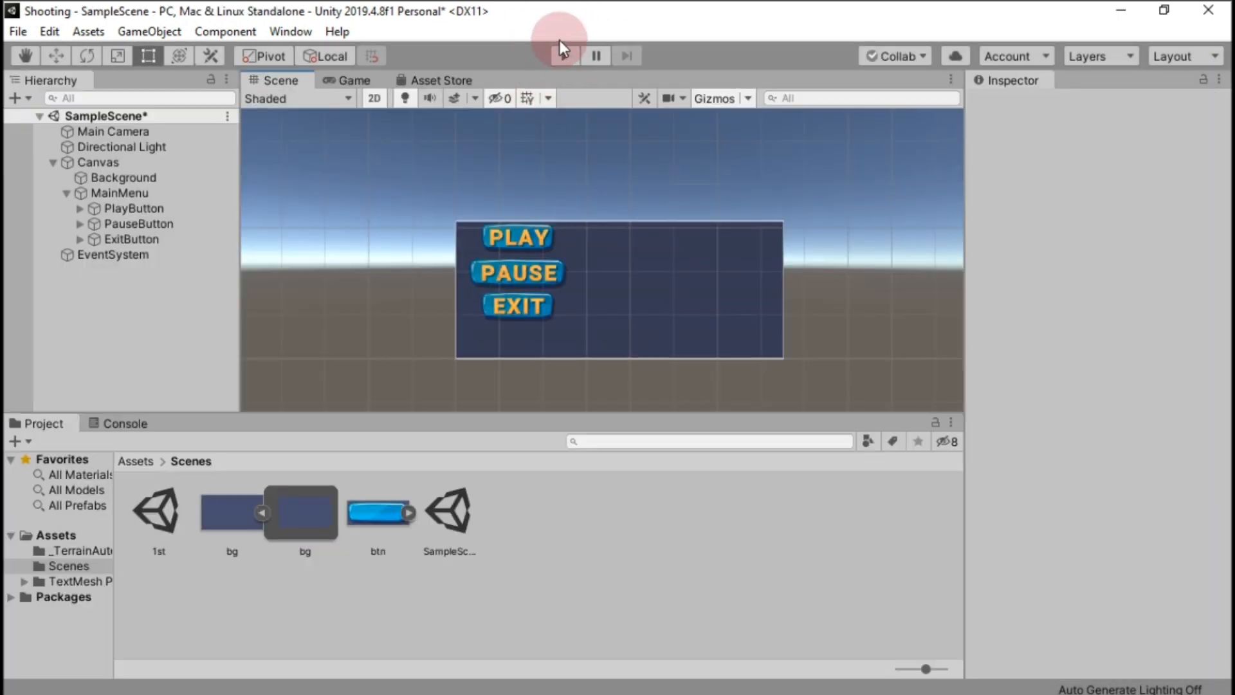
Step: Start play mode again from SampleScene
click(560, 52)
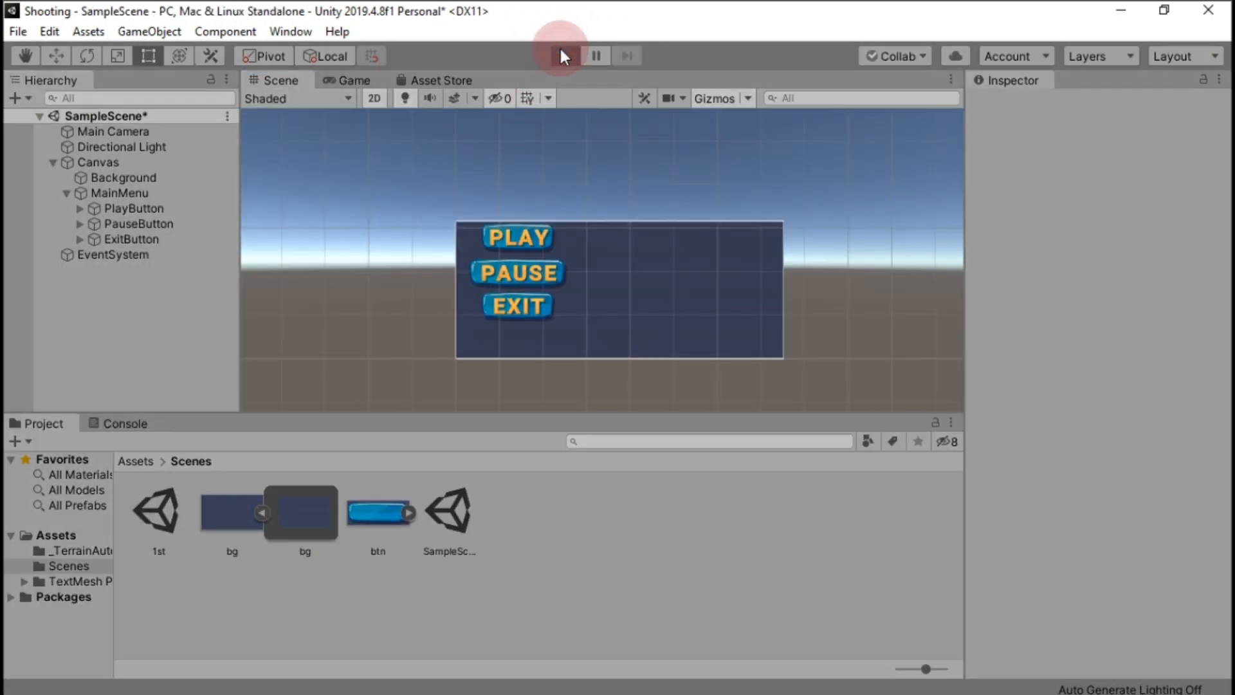